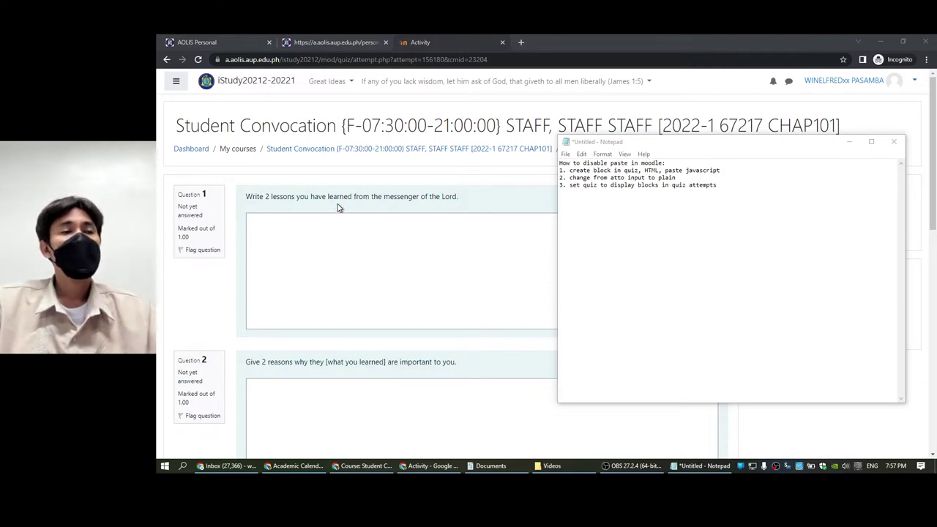
Step: Try to paste the copied word "learned" into the Question 1 answer, and enter "asdfasdsdf" there manually
left_click(320, 236)
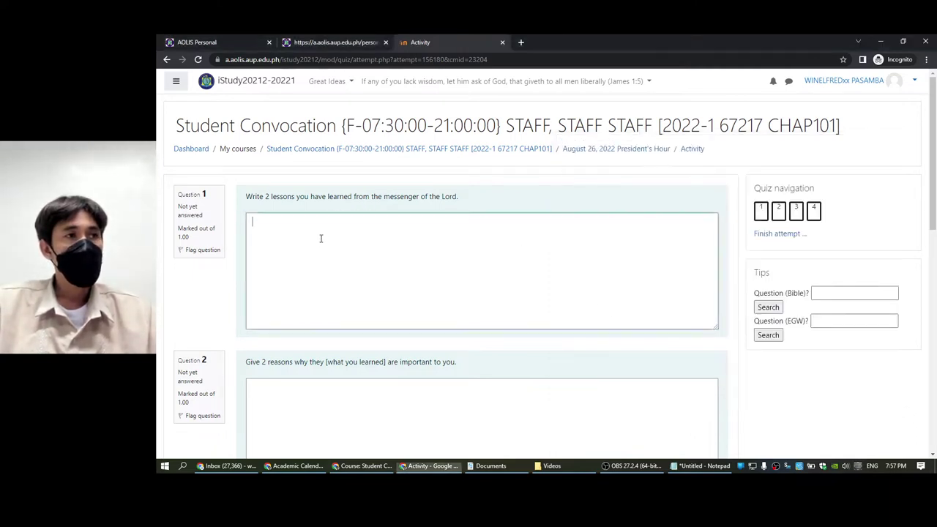
double_click(339, 196)
right_click(334, 197)
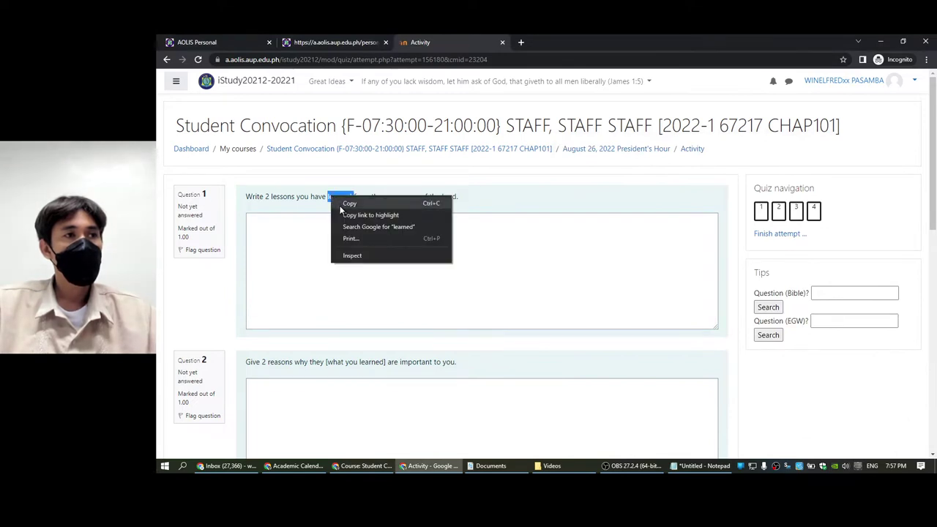
left_click(340, 205)
right_click(329, 244)
left_click(357, 318)
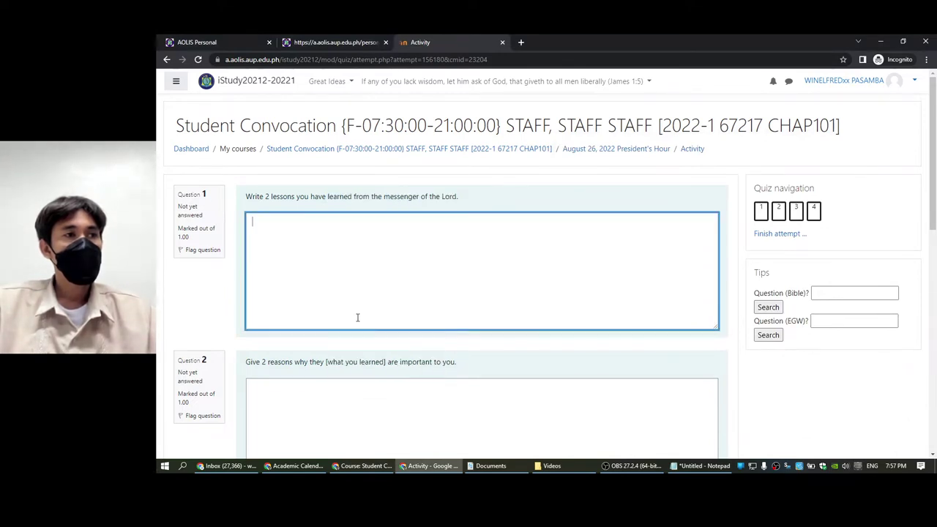
right_click(343, 258)
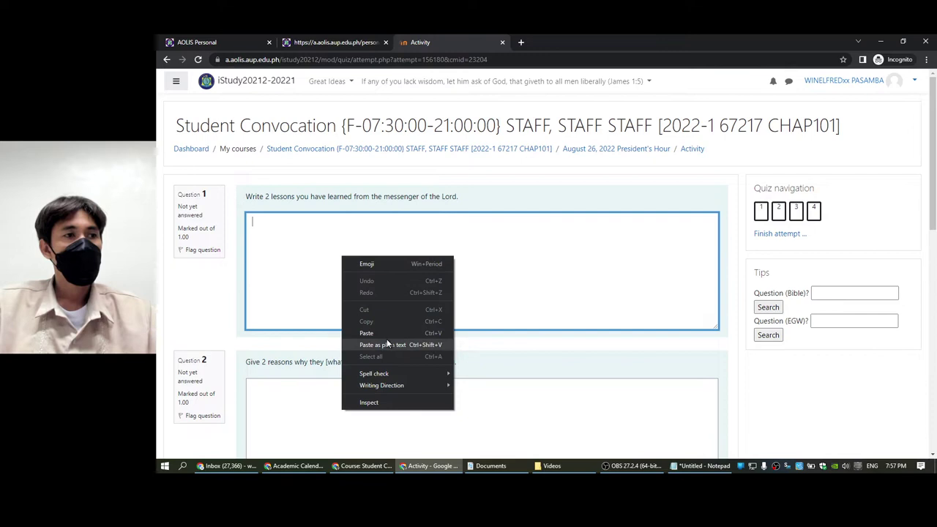
left_click(387, 339)
type("asdfasdsdf")
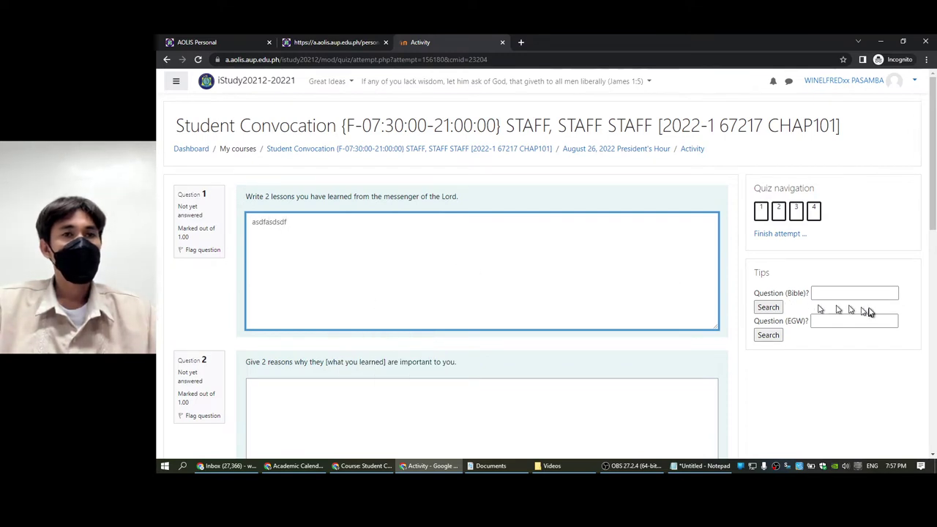
Step: Try to paste into the Tips block's Bible and EGW question fields, and enter "a" manually in each
left_click(857, 295)
right_click(857, 297)
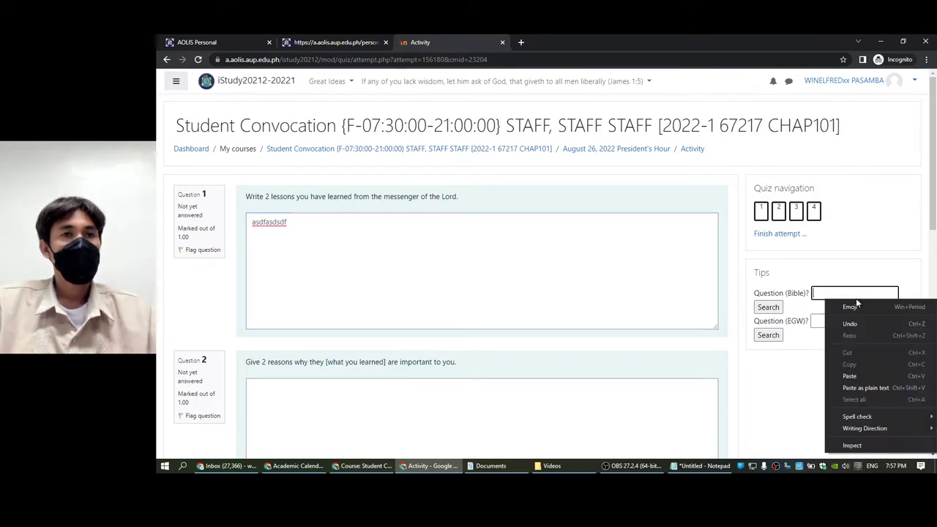
left_click(854, 376)
right_click(820, 326)
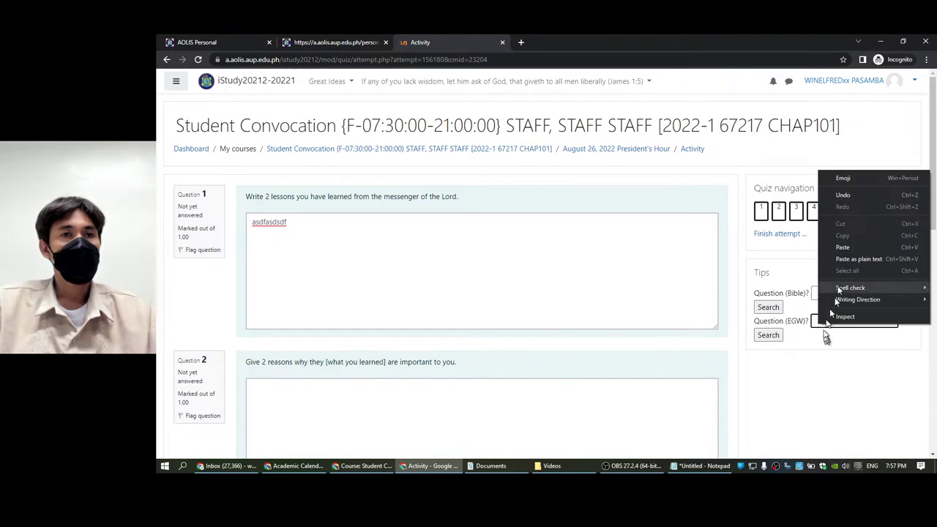
left_click(842, 247)
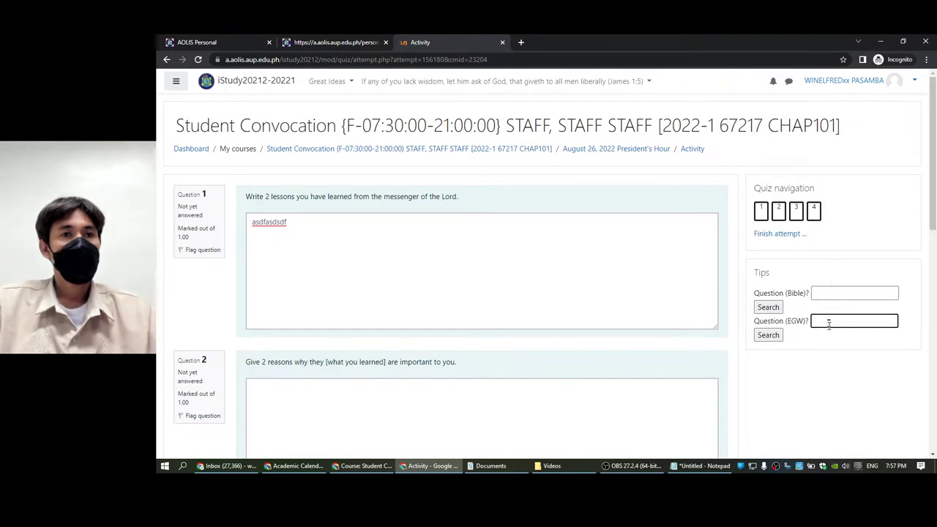
type("a")
left_click(829, 294)
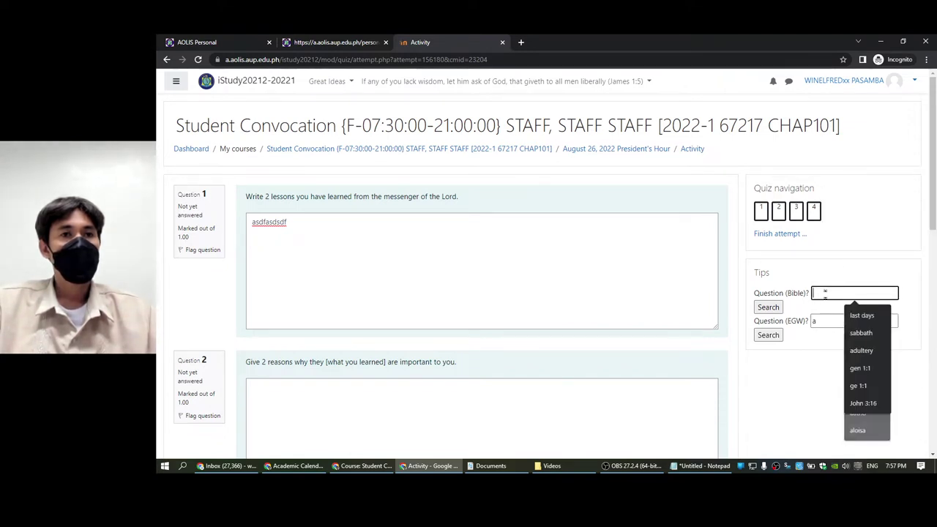
type("a")
Step: Test pasting the copied word into the Question 2 answer and look over the remaining essay questions
left_click(615, 282)
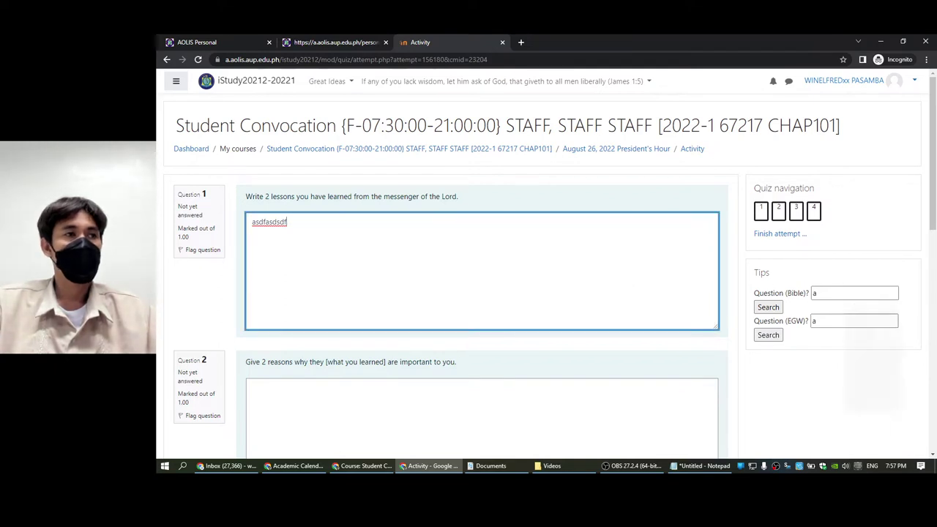
left_click(402, 410)
scroll(388, 308, "down", 2)
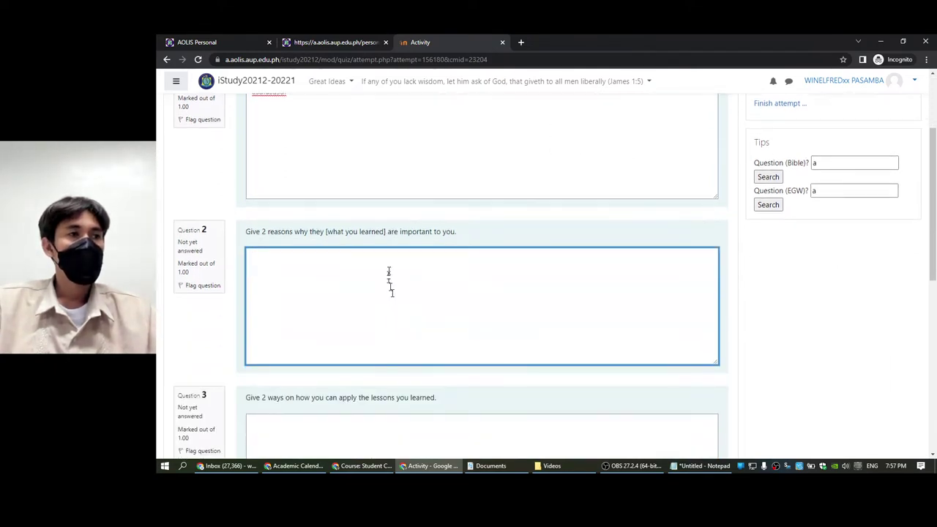
right_click(389, 270)
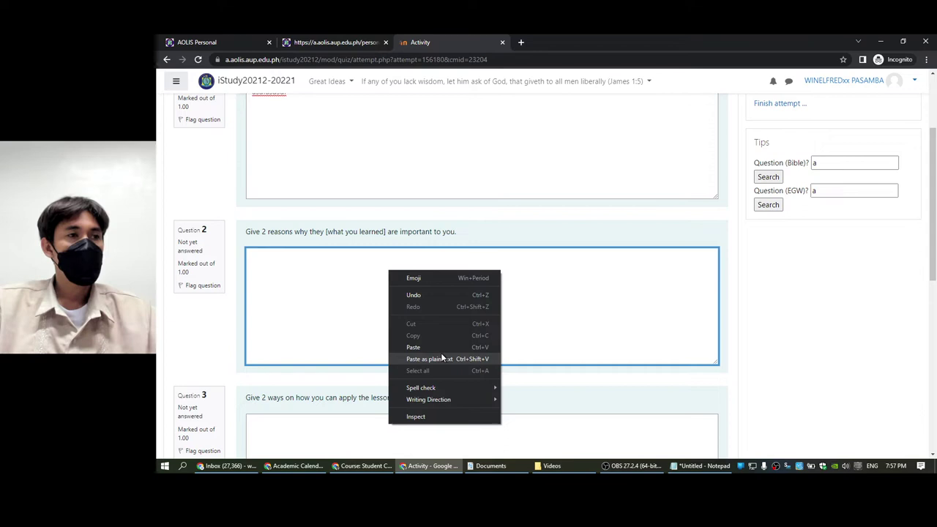
left_click(441, 353)
scroll(428, 307, "down", 3)
left_click(435, 268)
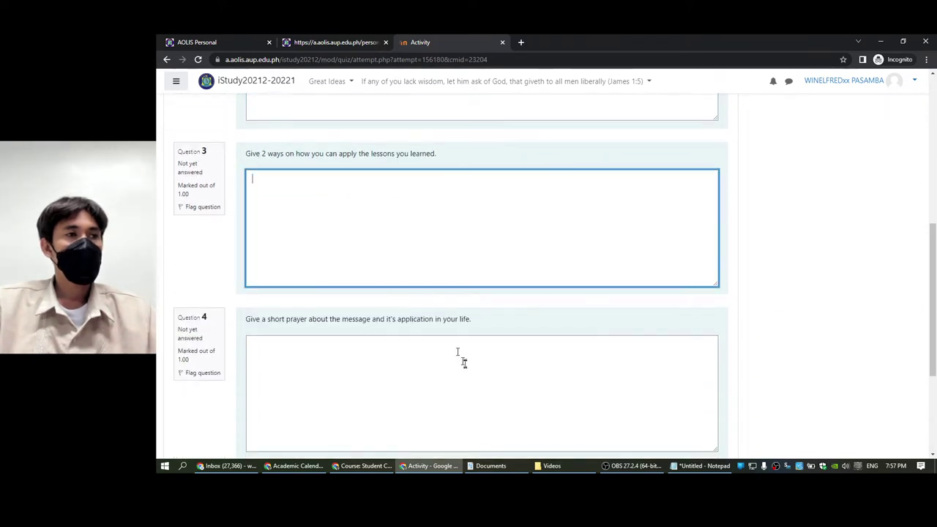
scroll(463, 362, "down", 2)
scroll(469, 345, "up", 4)
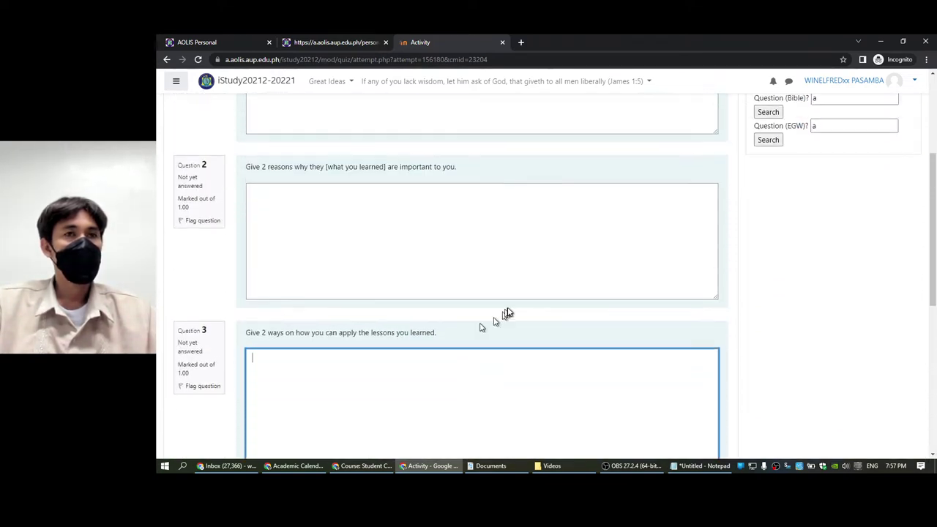
scroll(507, 313, "up", 2)
Step: Switch to Notepad and review the three-step list for disabling paste in Moodle
key("alt+Tab")
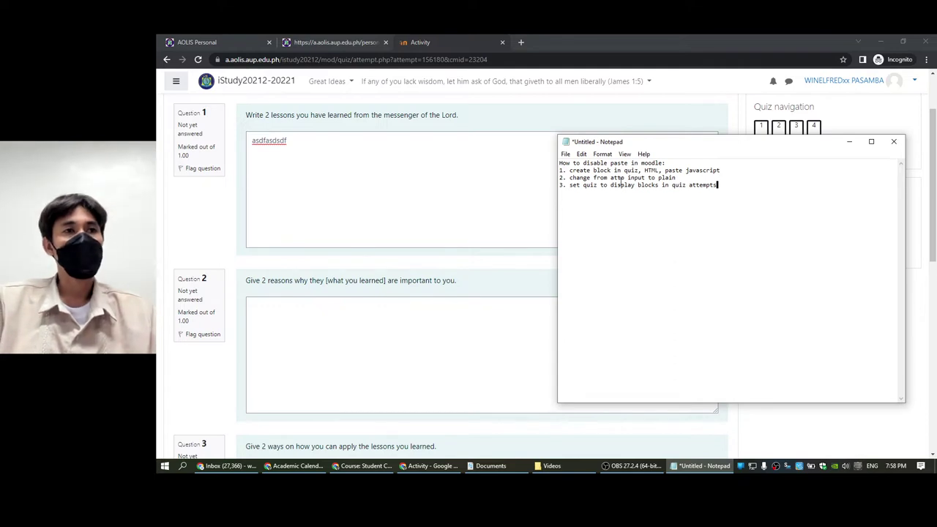
key("alt+Tab")
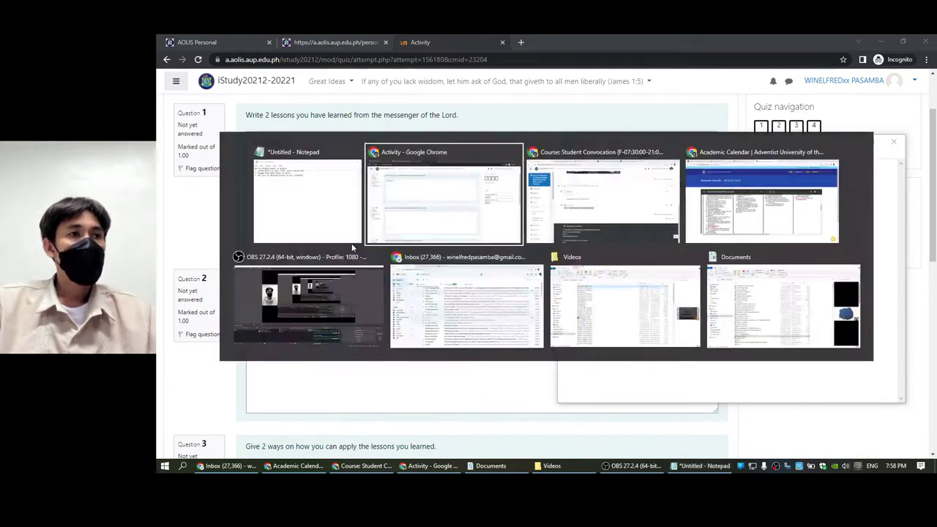
key("alt+Tab")
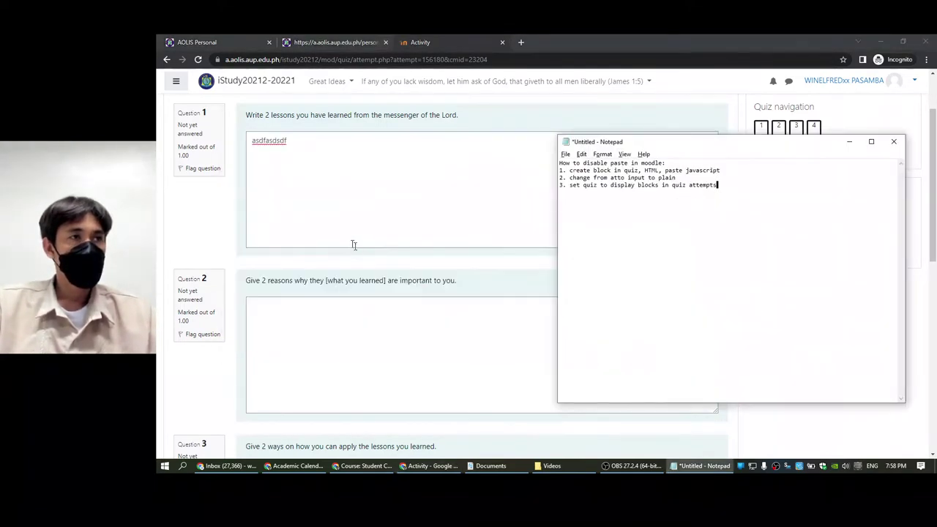
scroll(242, 195, "up", 2)
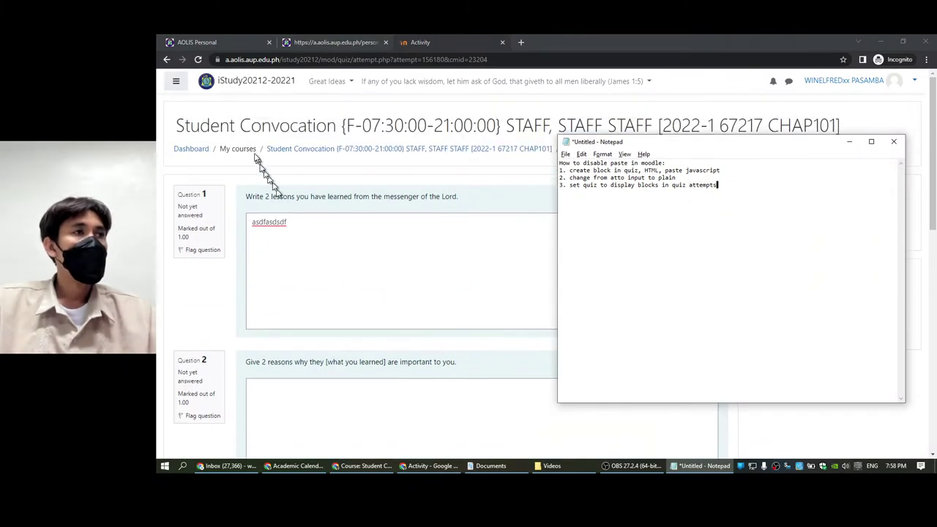
Step: Switch to the teacher's Chrome window and open the Computer Programming I course
key("alt+Tab")
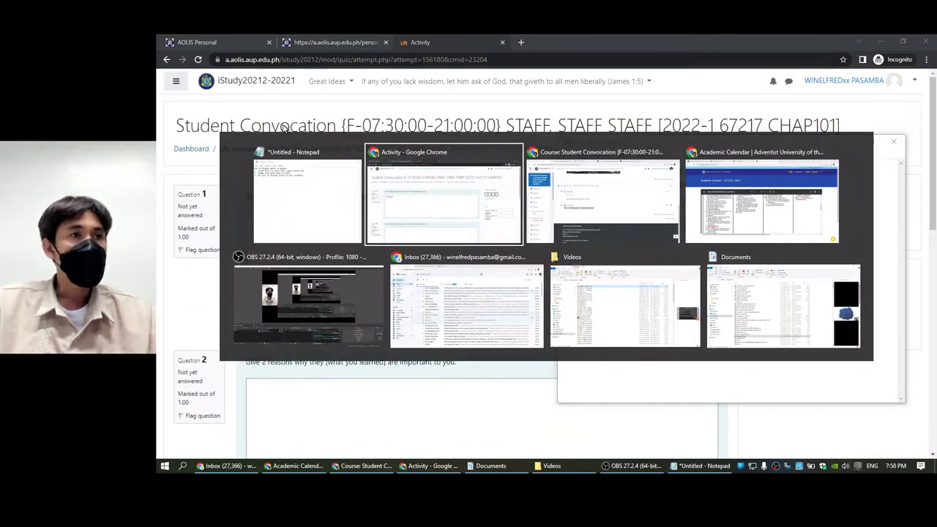
key("alt+Tab")
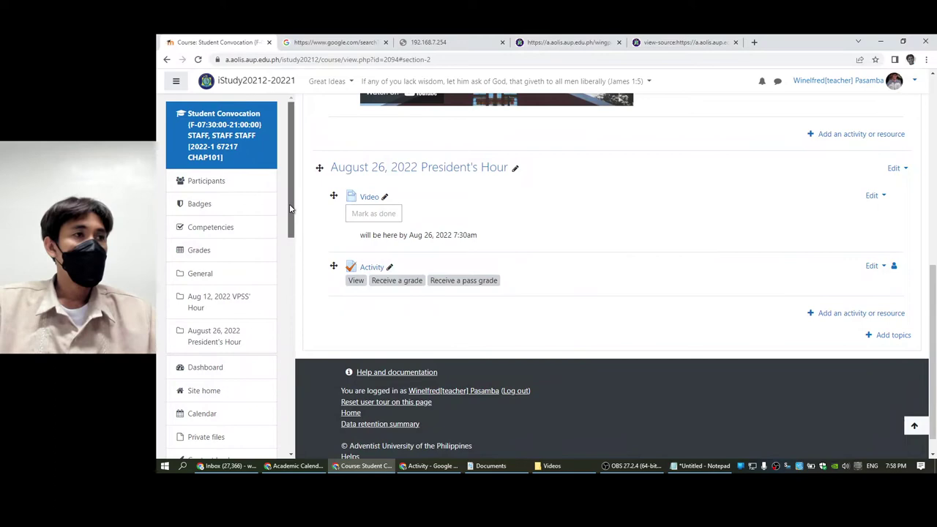
left_click_drag(290, 209, 290, 419)
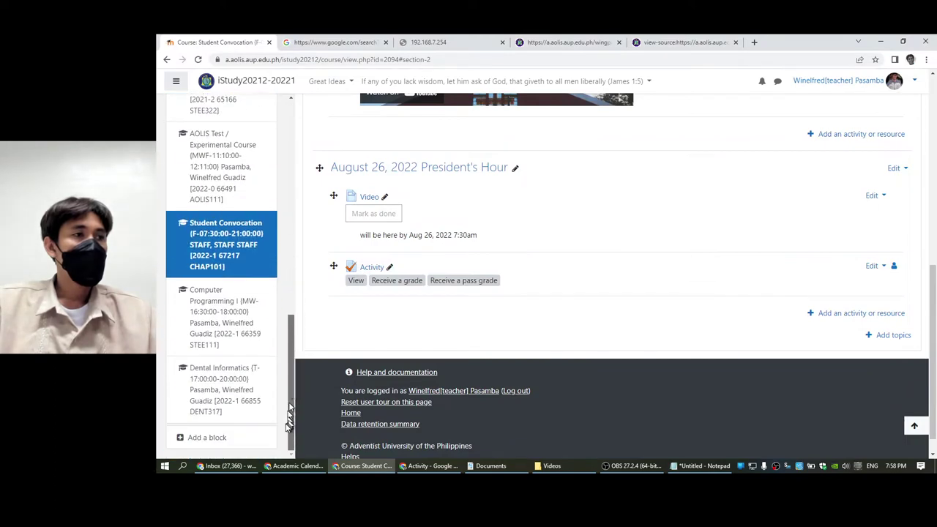
left_click(218, 322)
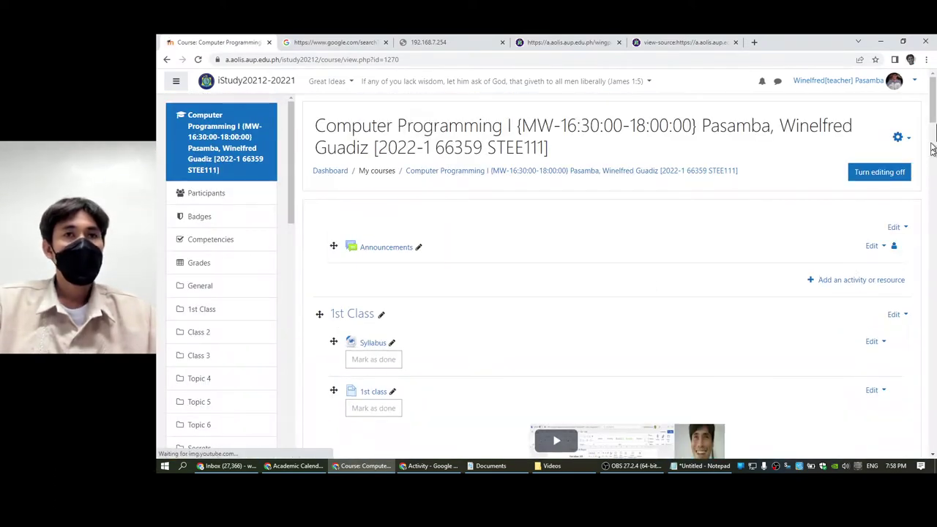
Step: Start a new Quiz activity in the course's Secrets section
left_click_drag(934, 117, 914, 425)
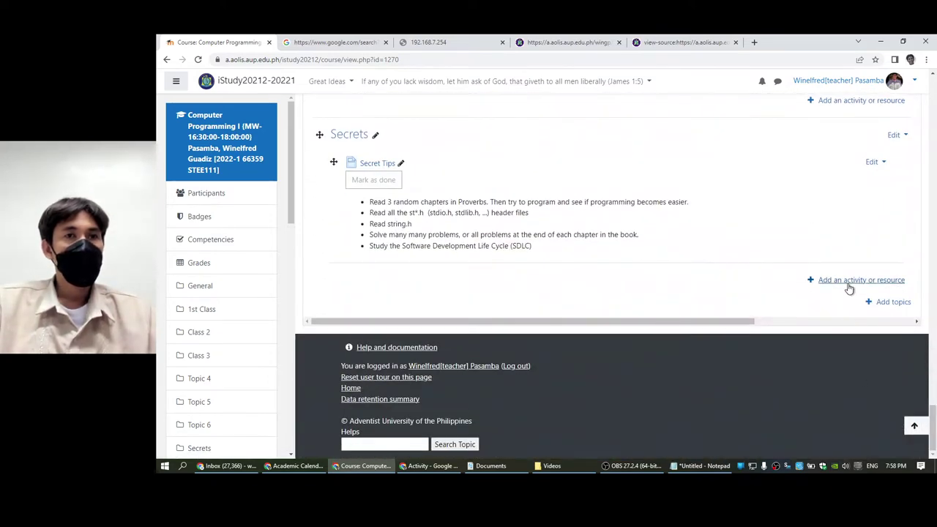
left_click(848, 282)
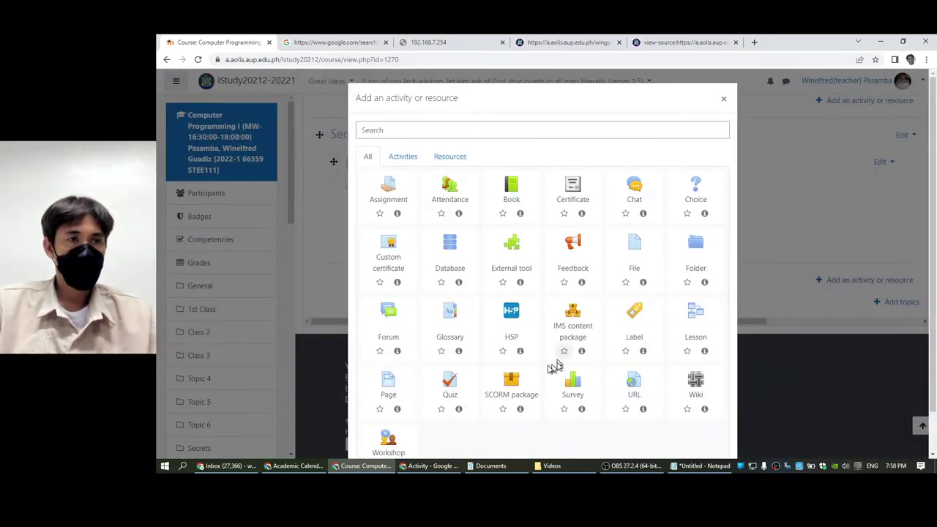
left_click(444, 384)
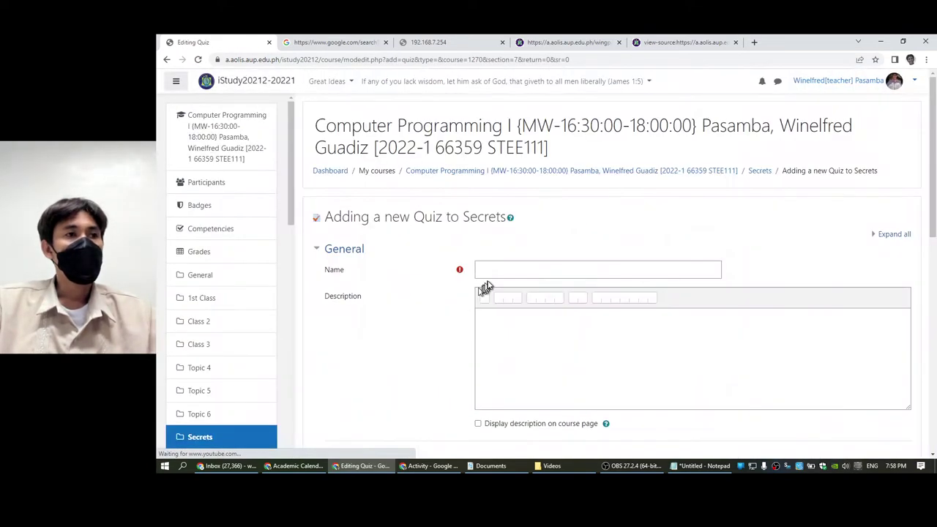
Step: Name the new activity "quiz", leave its description empty, and save it back to the course
left_click(494, 269)
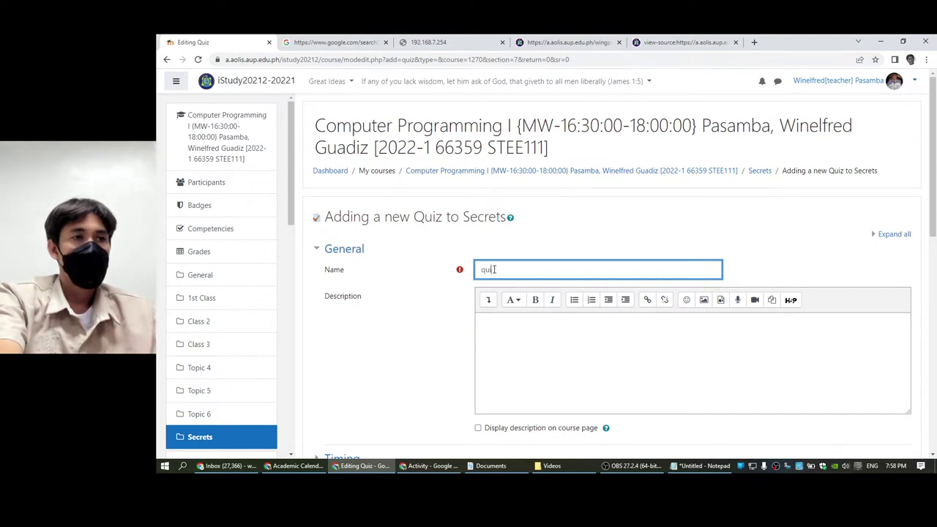
left_click(516, 322)
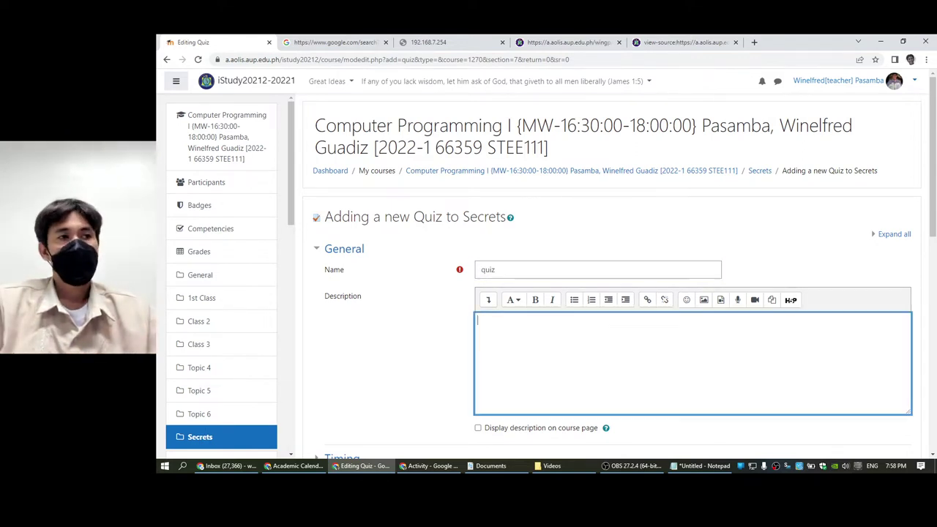
scroll(452, 316, "down", 5)
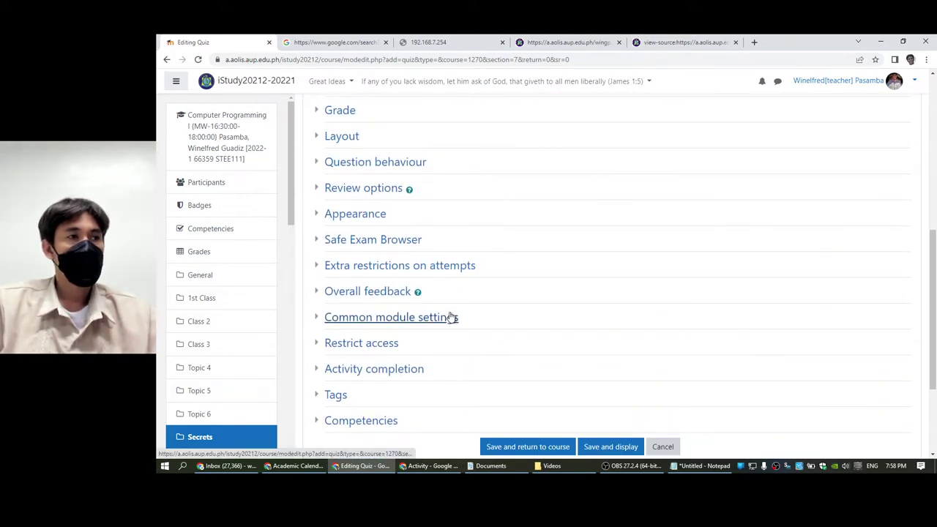
scroll(449, 318, "down", 2)
left_click(512, 365)
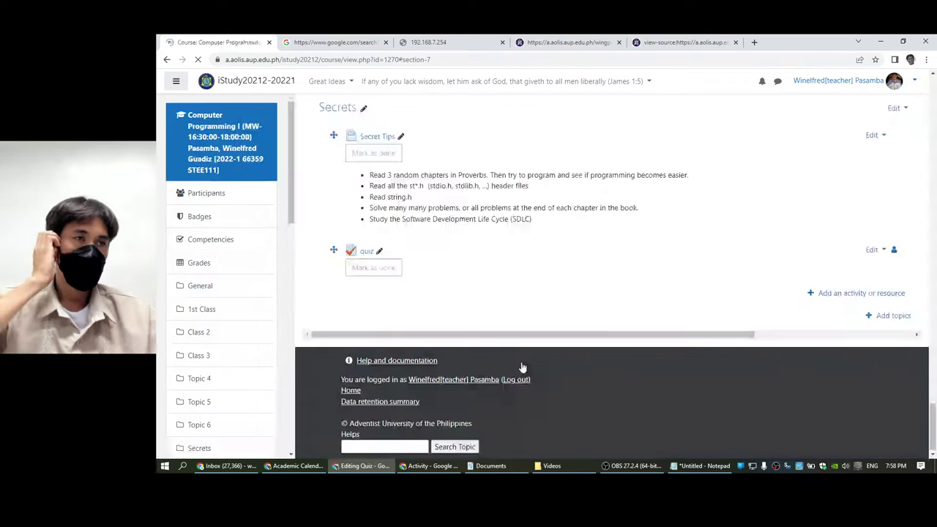
Step: Open the new quiz in the Secrets section for question editing
left_click(874, 250)
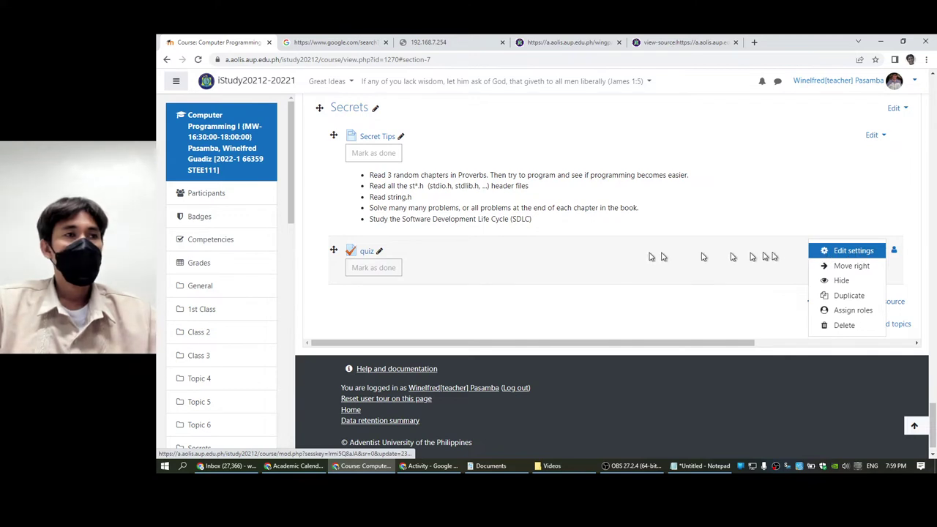
left_click(367, 252)
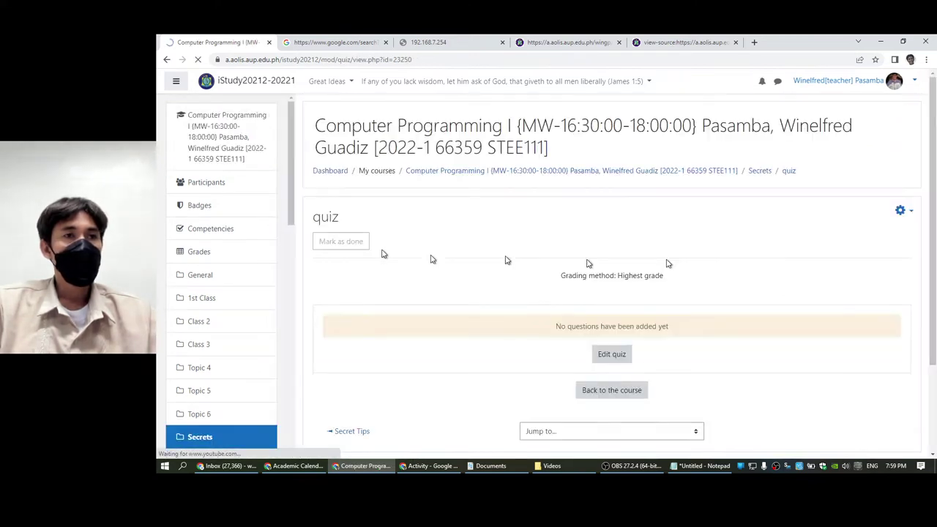
left_click(608, 355)
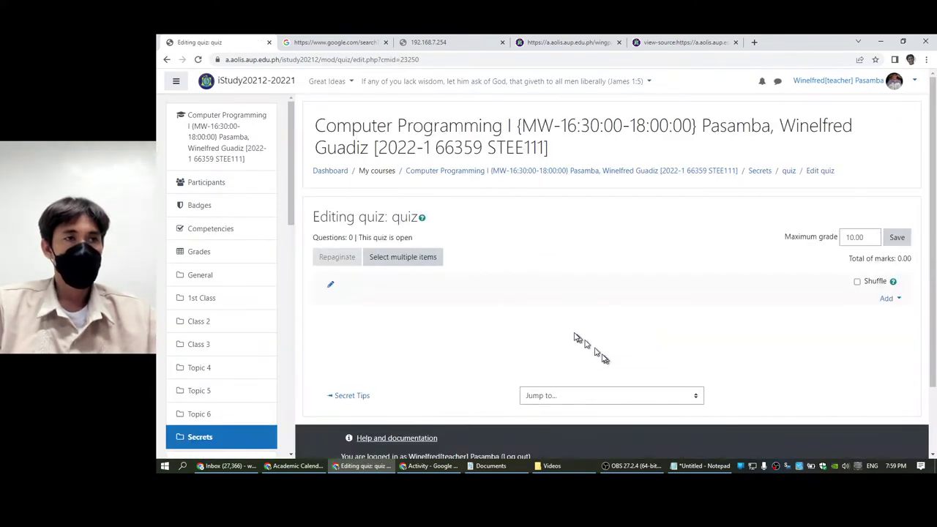
Step: Add a new Essay (auto-grade) question to the quiz
left_click(888, 298)
left_click(854, 317)
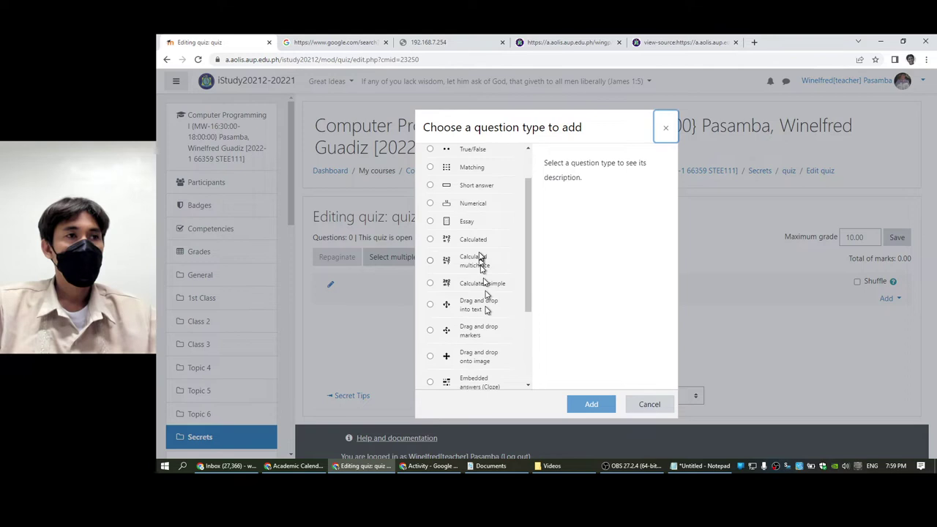
scroll(491, 256, "down", 3)
scroll(498, 268, "down", 1)
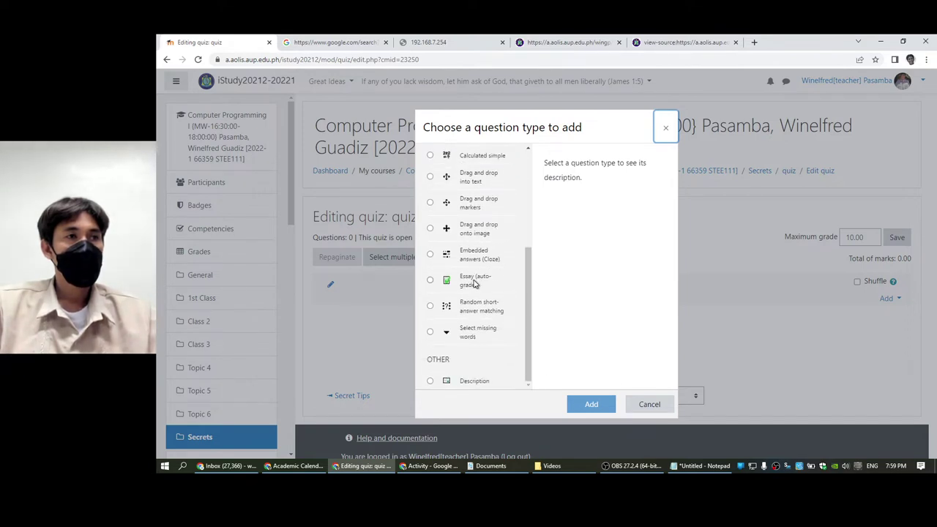
left_click(475, 285)
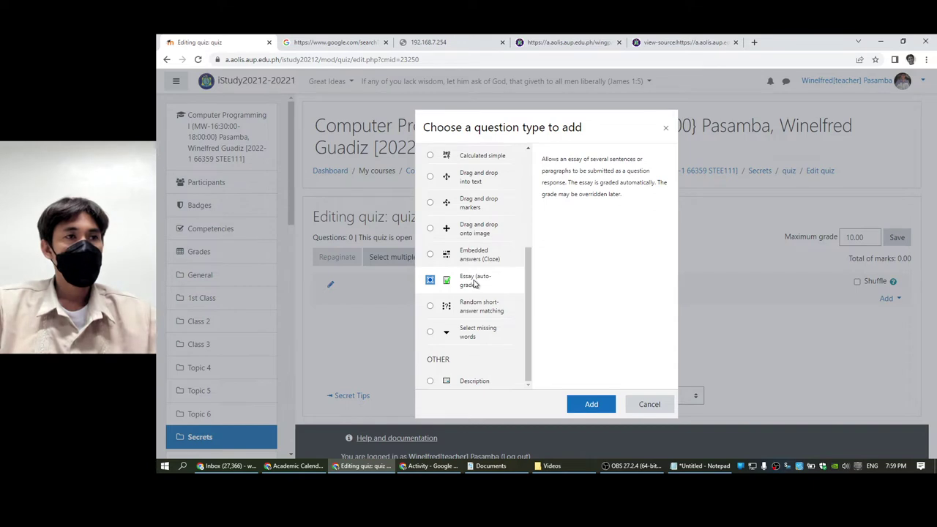
left_click(588, 407)
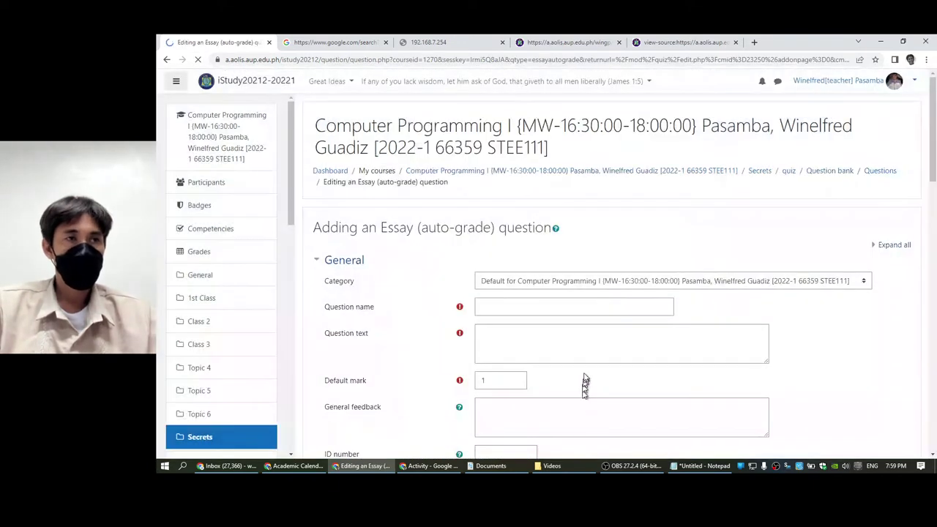
Step: Name the question "1", enter "what do you think?" as its question text, and save it with the default grading settings
left_click(579, 306)
type("1")
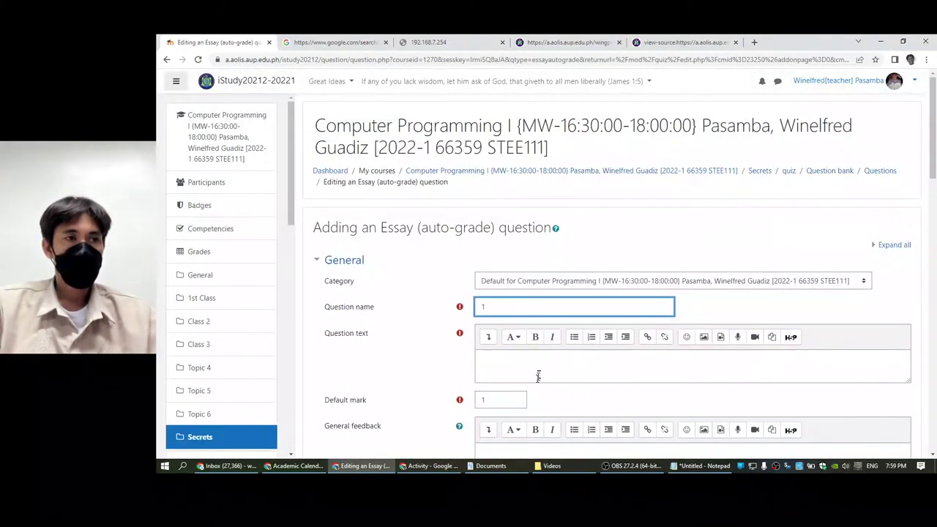
left_click(539, 376)
type("W")
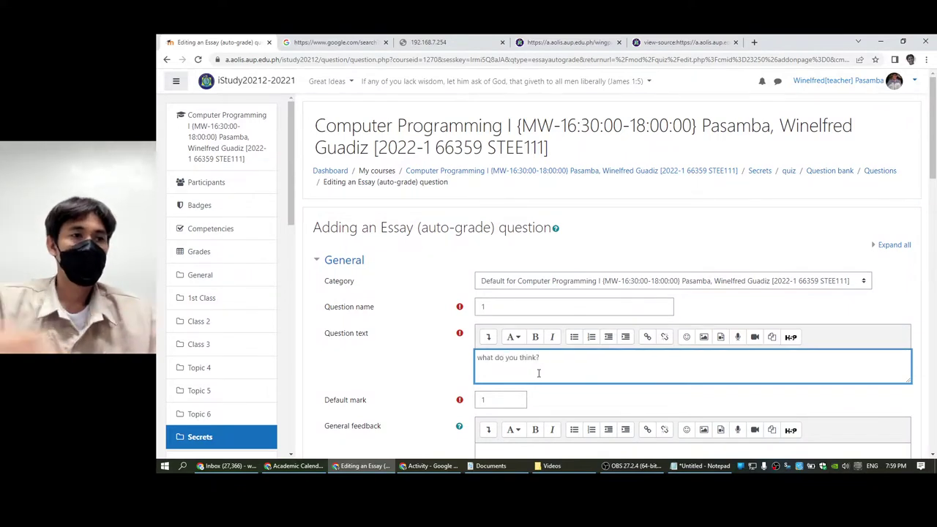
scroll(512, 374, "down", 5)
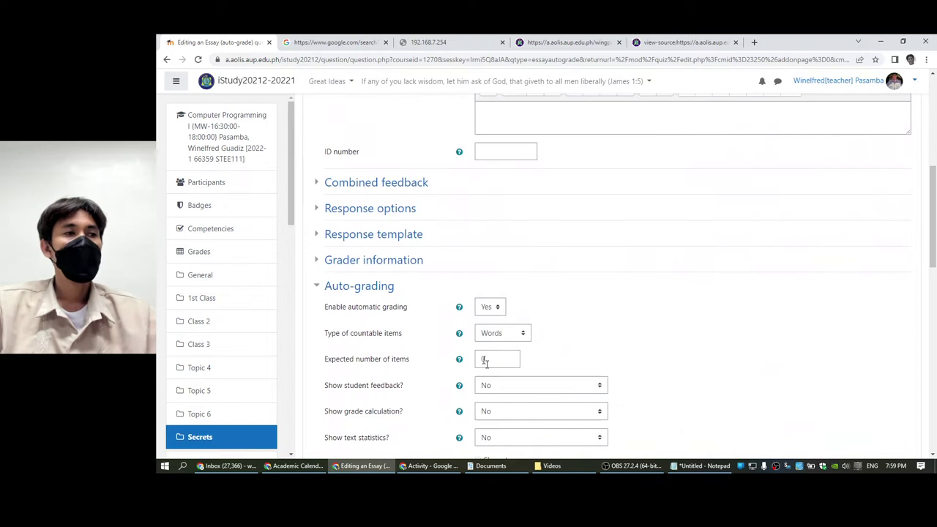
scroll(498, 375, "down", 6)
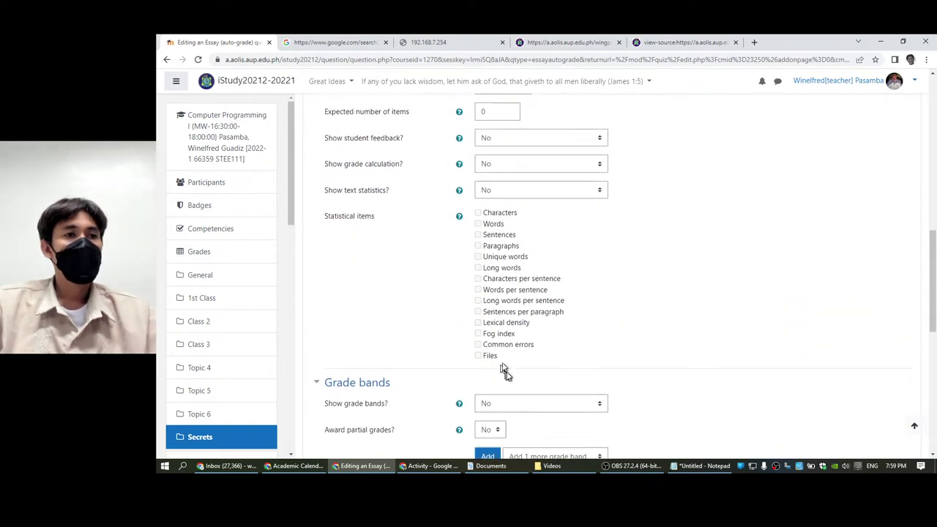
scroll(512, 372, "down", 3)
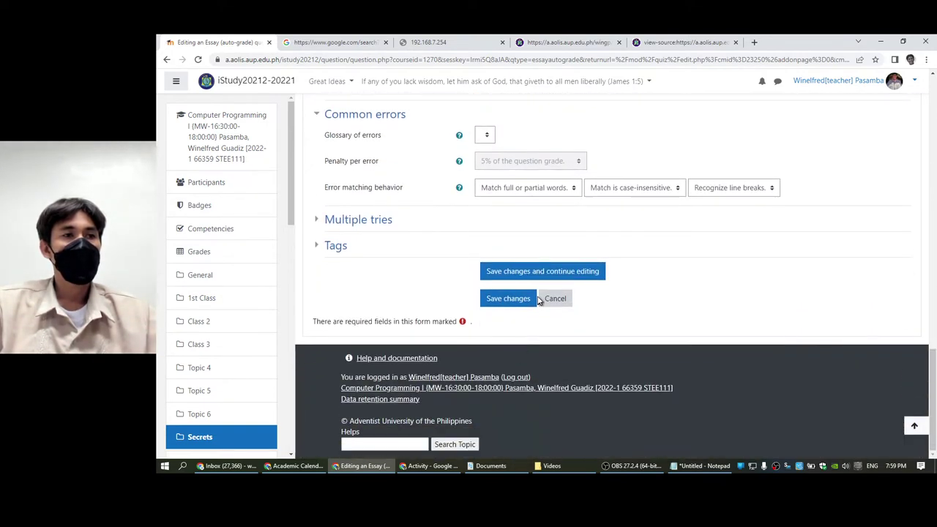
left_click(521, 298)
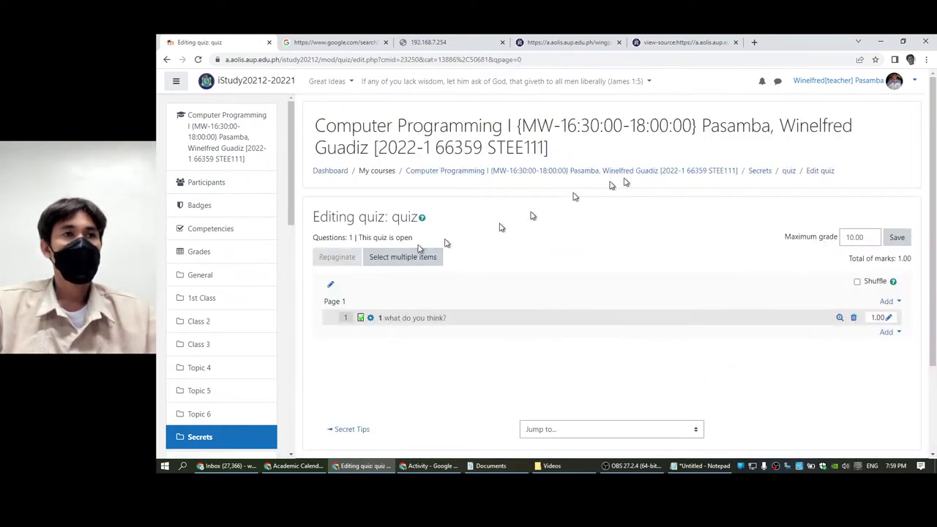
Step: Preview the quiz and test pasting by copying the word "you" from the question text into the answer field
left_click(789, 172)
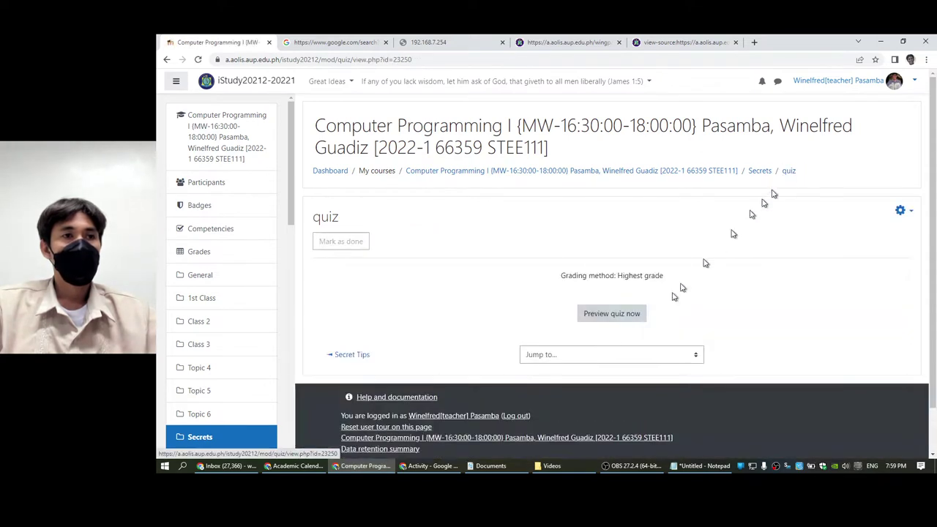
left_click(607, 315)
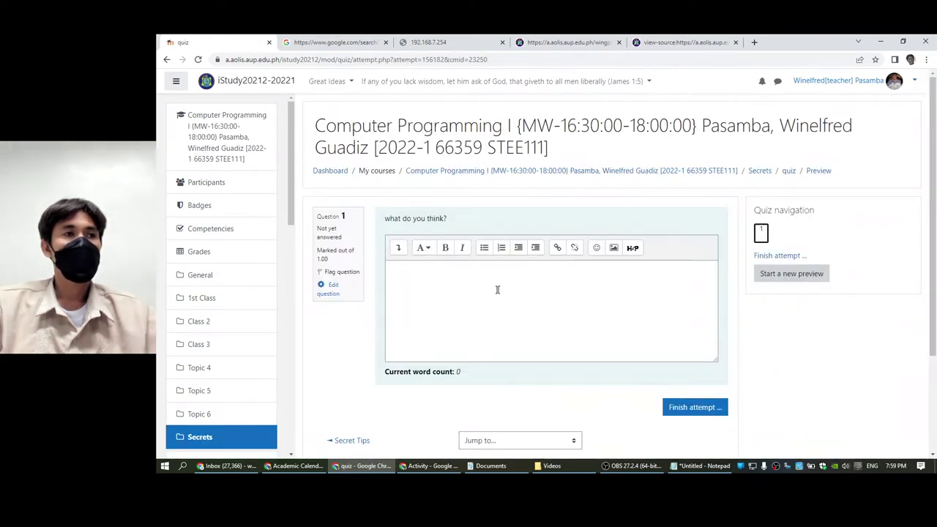
right_click(422, 219)
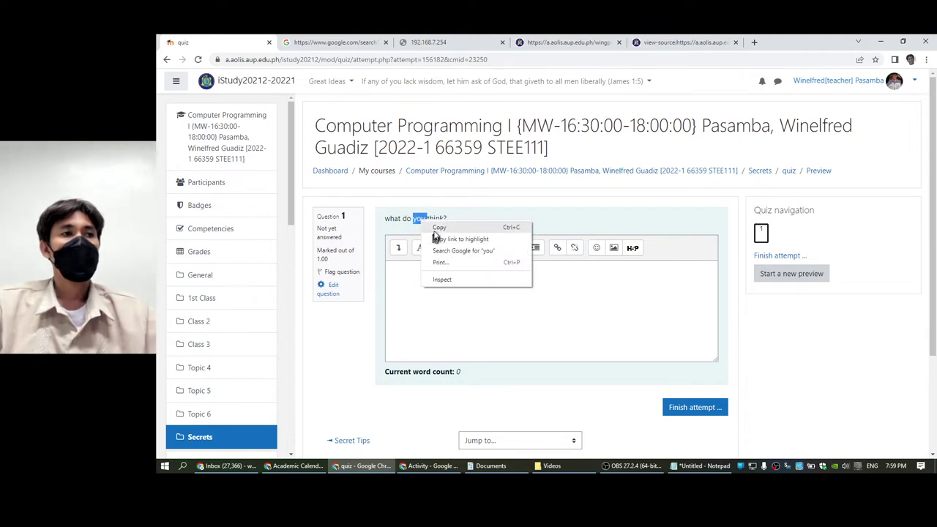
left_click(437, 268)
right_click(436, 301)
left_click(459, 374)
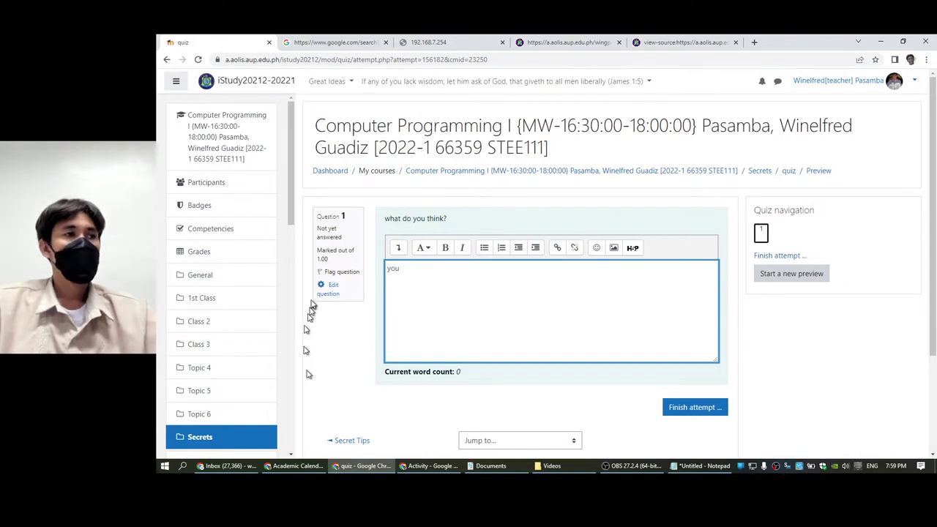
Step: Add an HTML block to the quiz attempt page, discarding the unsaved test answer
left_click_drag(291, 227, 304, 454)
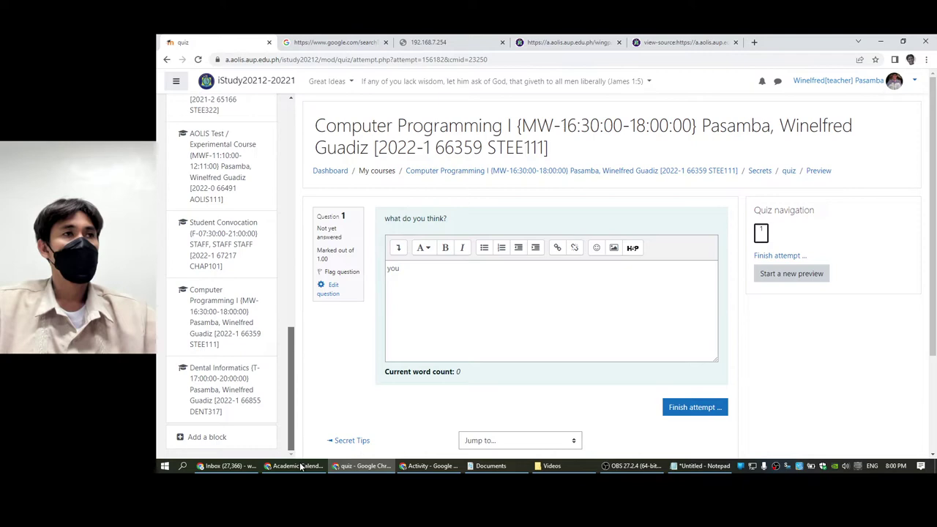
scroll(280, 289, "up", 15)
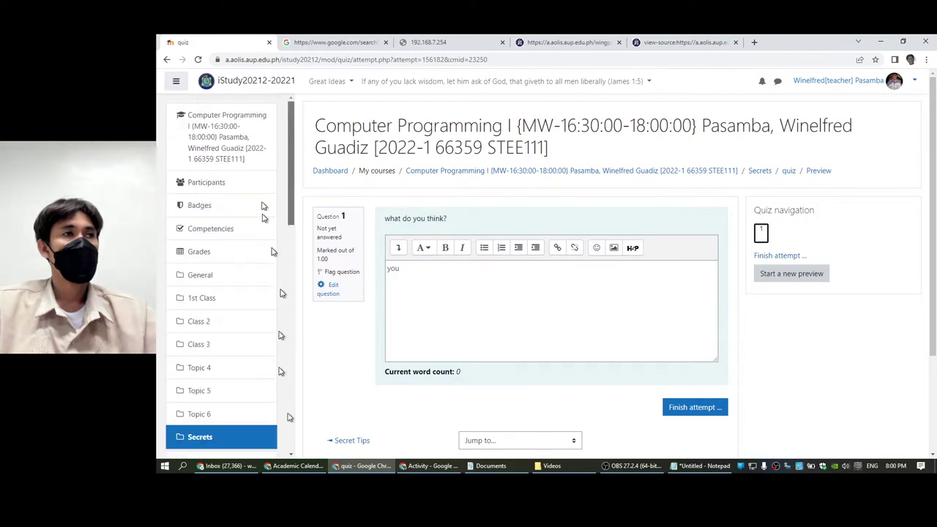
left_click(176, 81)
left_click(176, 82)
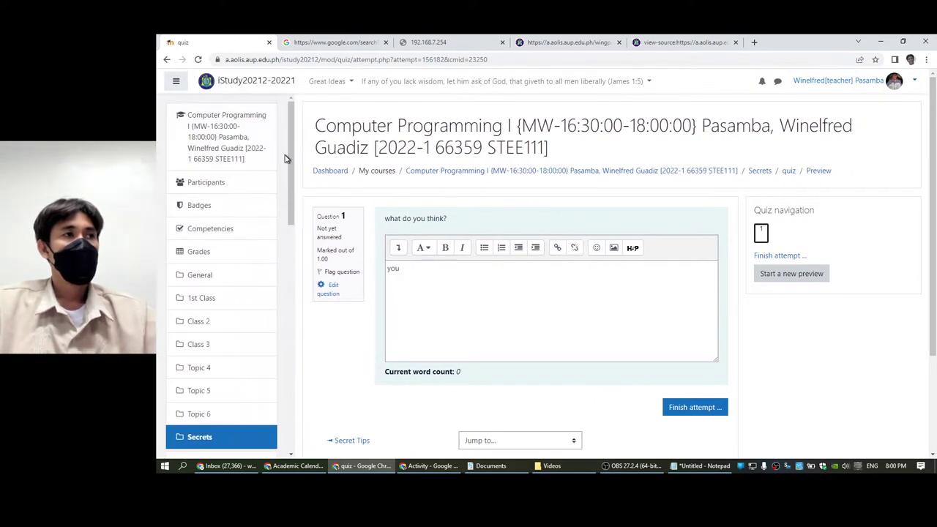
left_click_drag(286, 158, 278, 421)
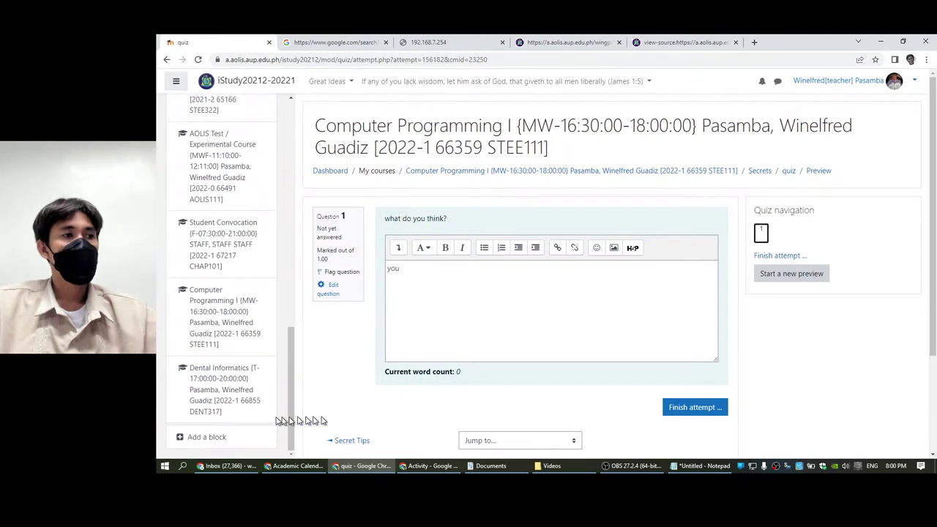
left_click(222, 435)
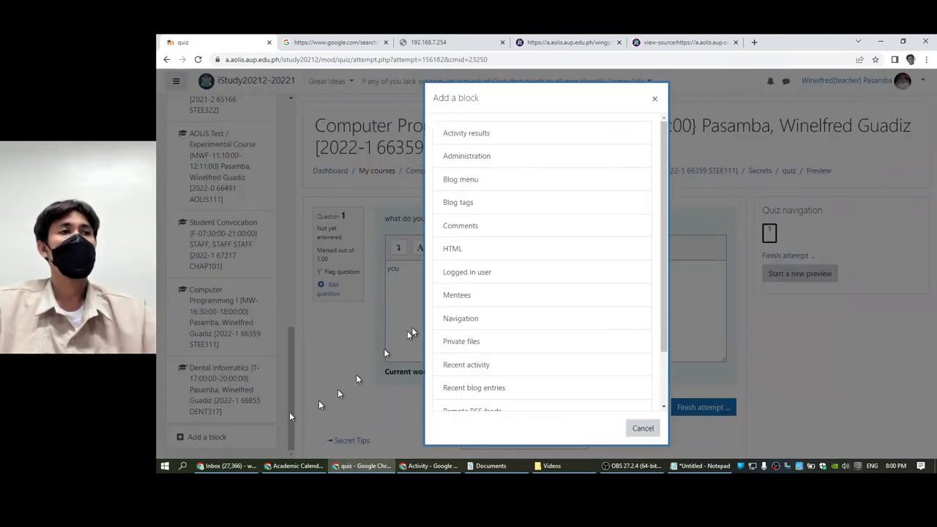
left_click(485, 249)
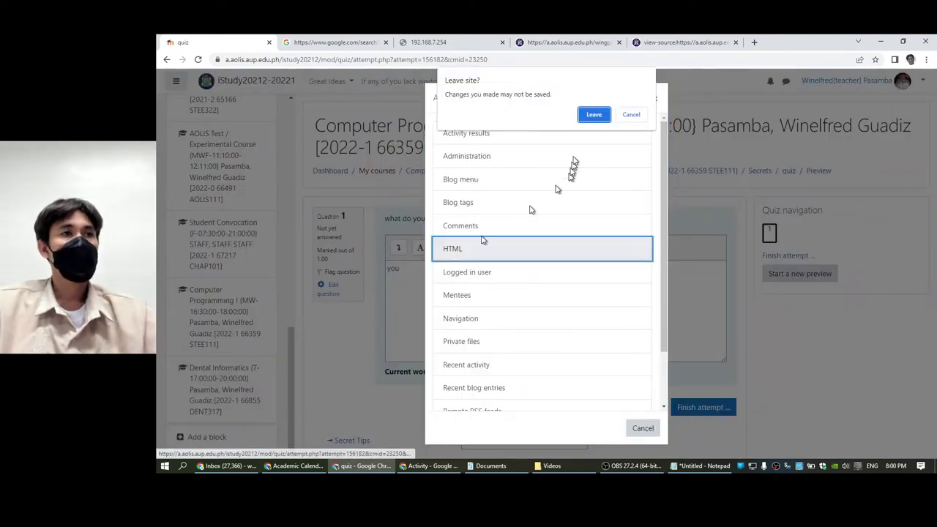
left_click(594, 116)
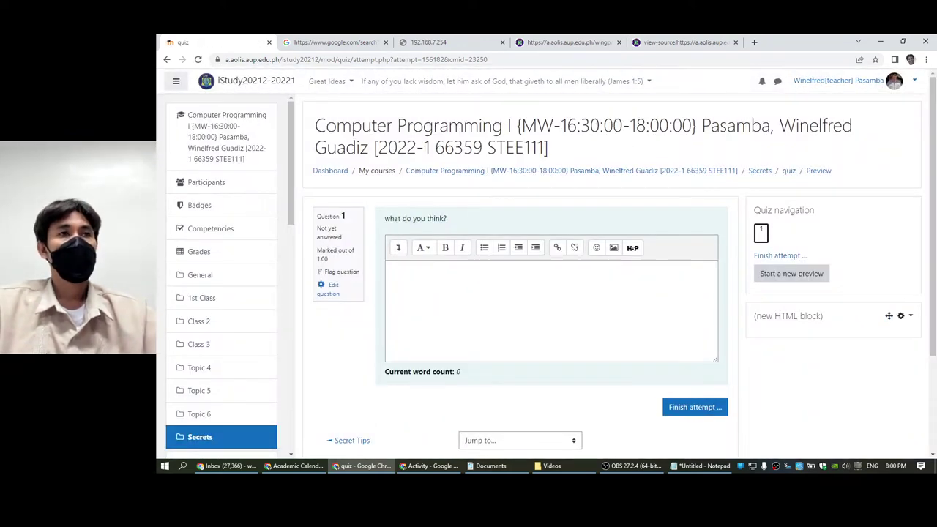
Step: Copy the entire source code of disablepaste.php and return to the quiz preview
left_click(697, 45)
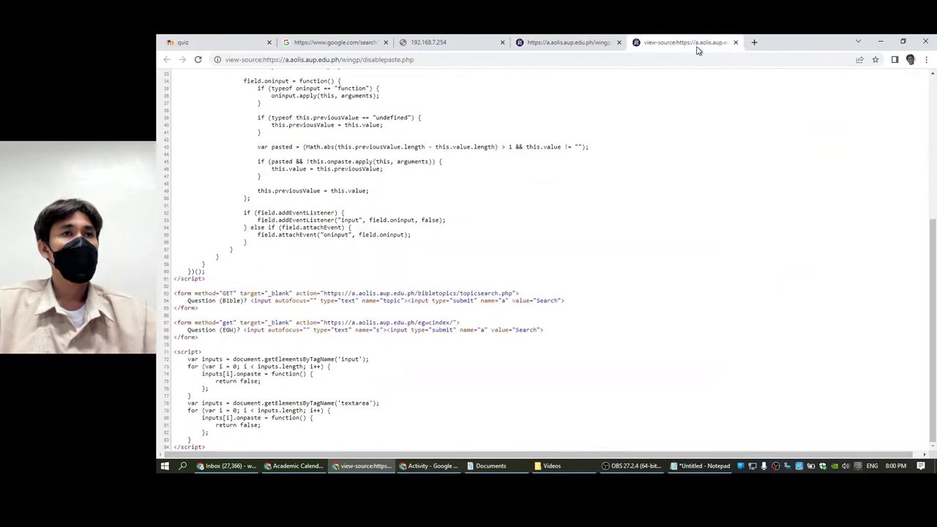
key("ctrl+a")
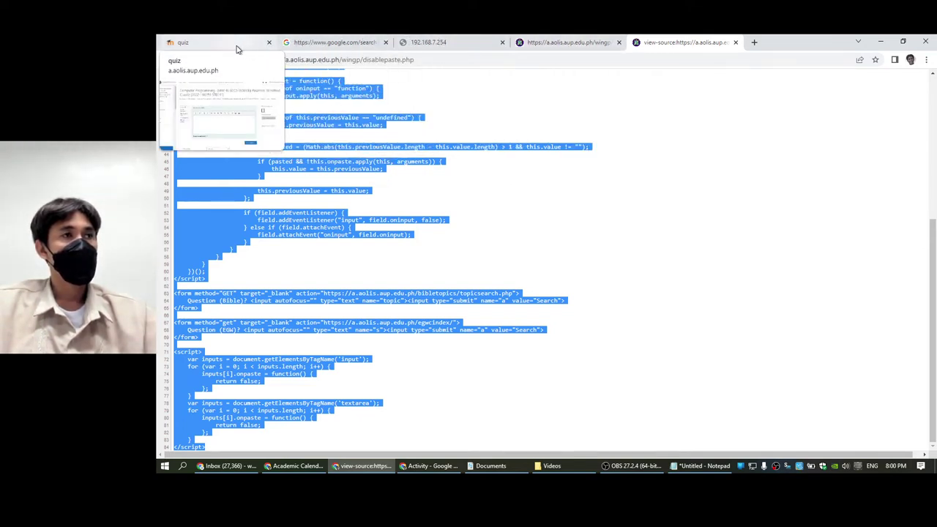
left_click(237, 44)
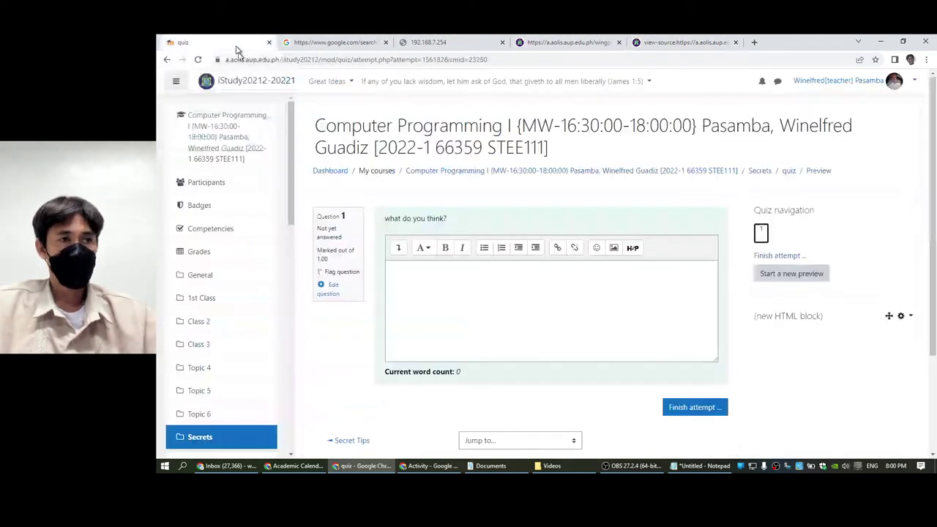
Step: Paste the copied script into the HTML source view of the question's answer editor
left_click(397, 249)
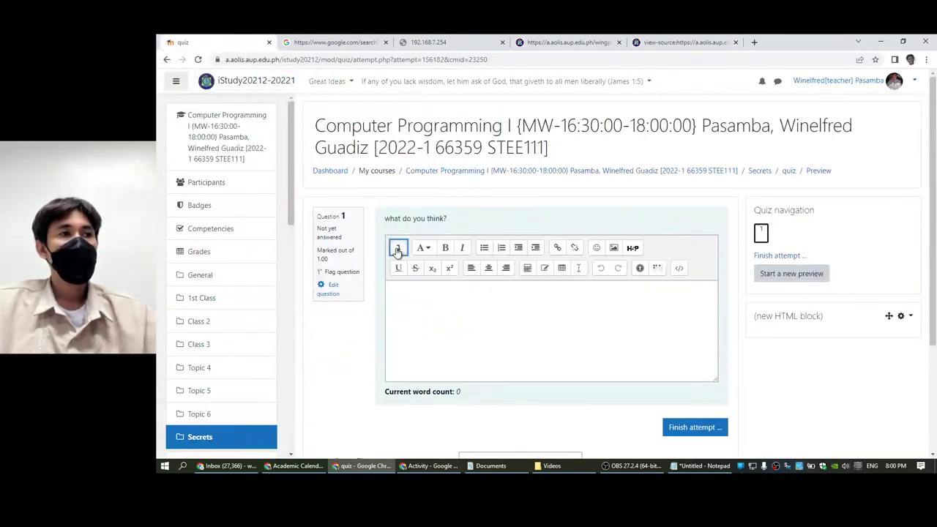
left_click(680, 269)
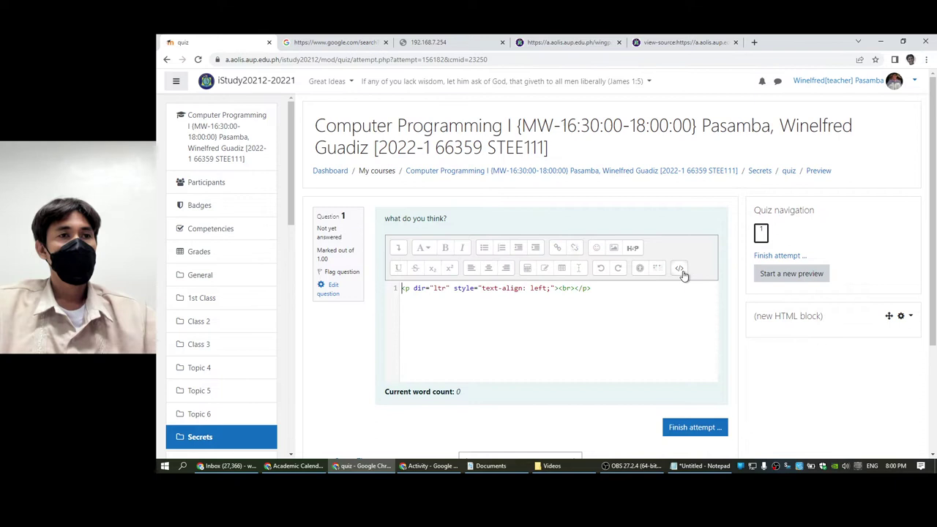
key("ctrl+v")
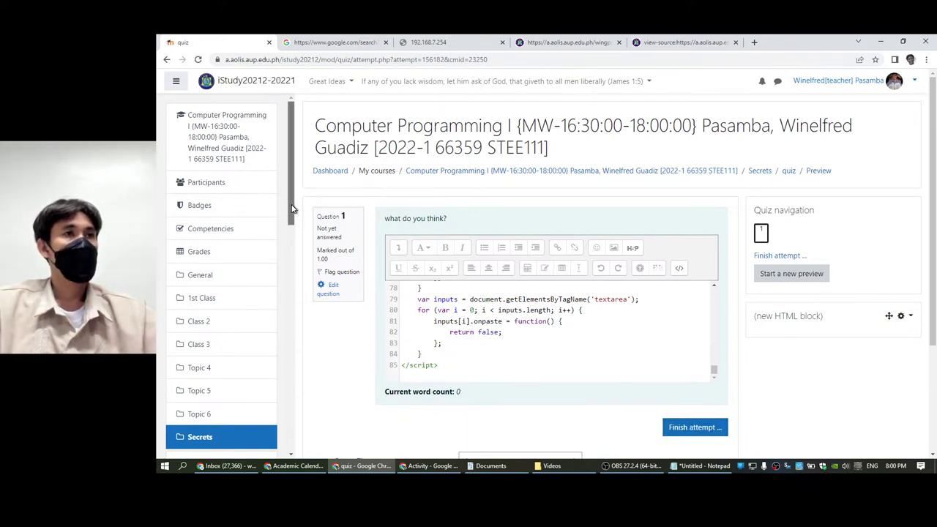
Step: Add a second HTML block to the quiz attempt page, leaving the unsaved answer behind
scroll(280, 329, "down", 5)
scroll(281, 329, "down", 10)
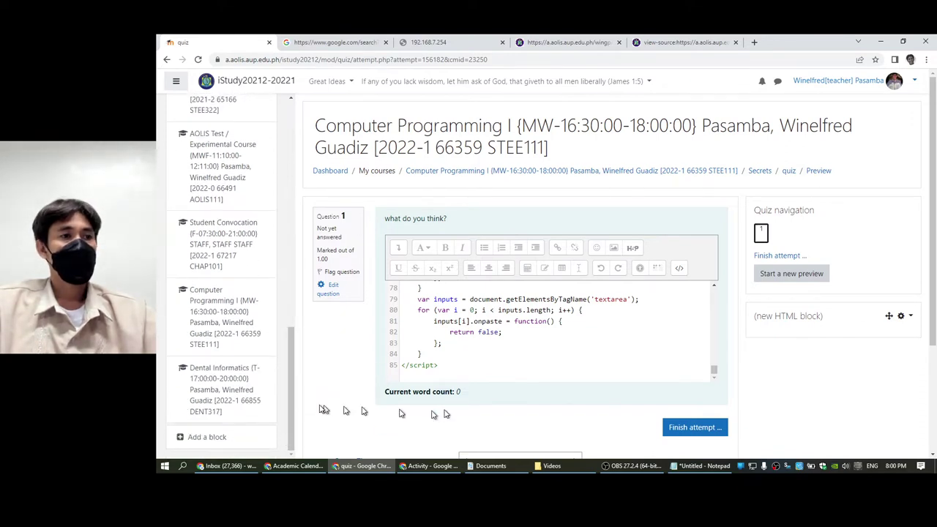
left_click(210, 435)
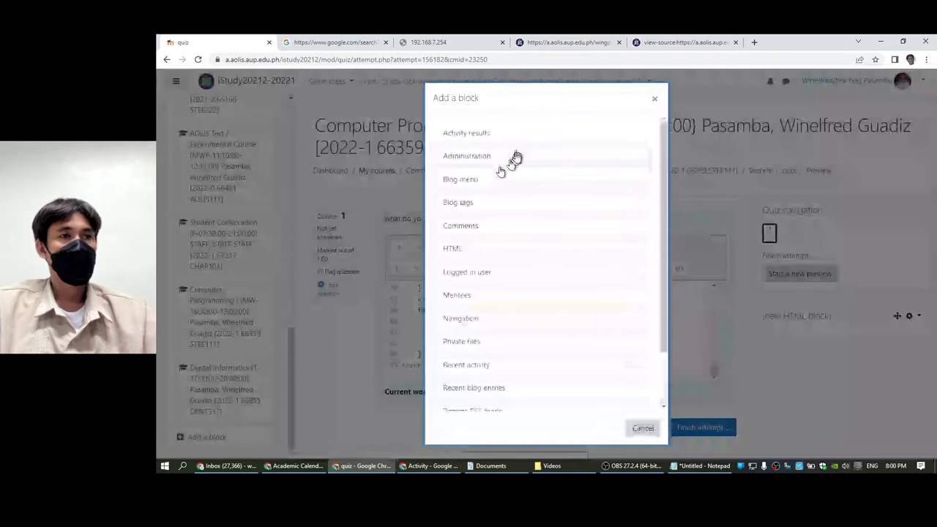
left_click(459, 251)
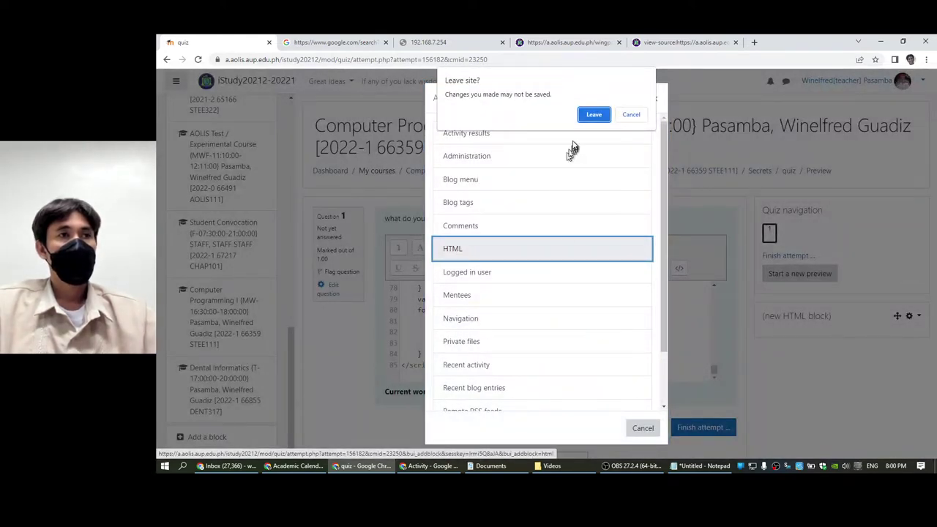
left_click(593, 116)
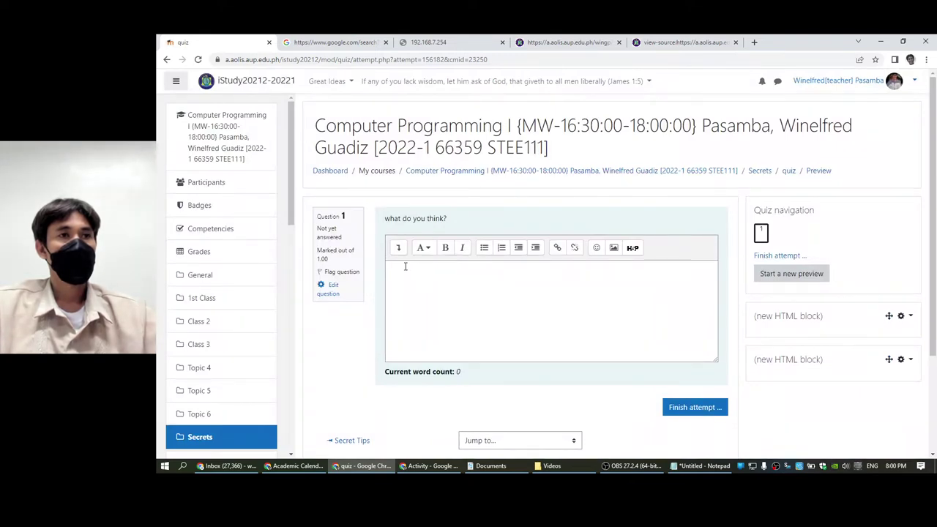
Step: Delete the second, duplicate HTML block from the quiz attempt page
left_click(912, 362)
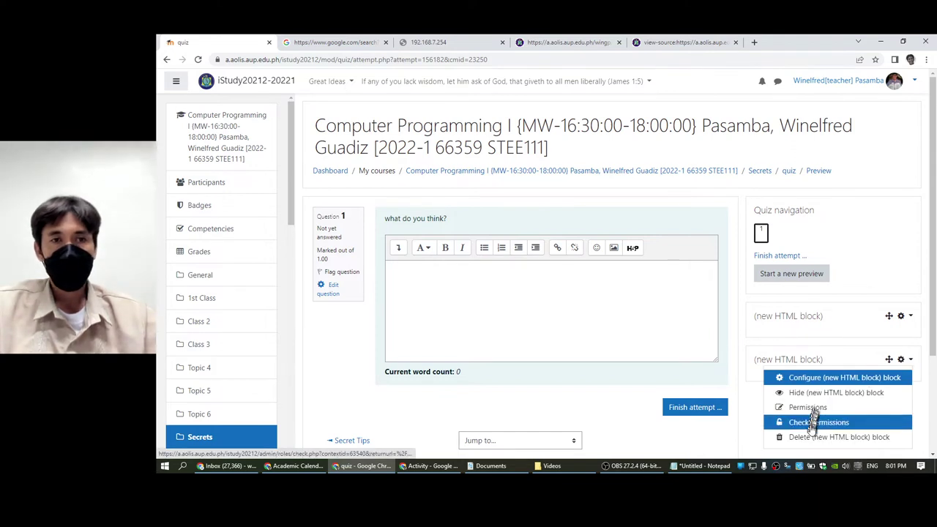
left_click(813, 435)
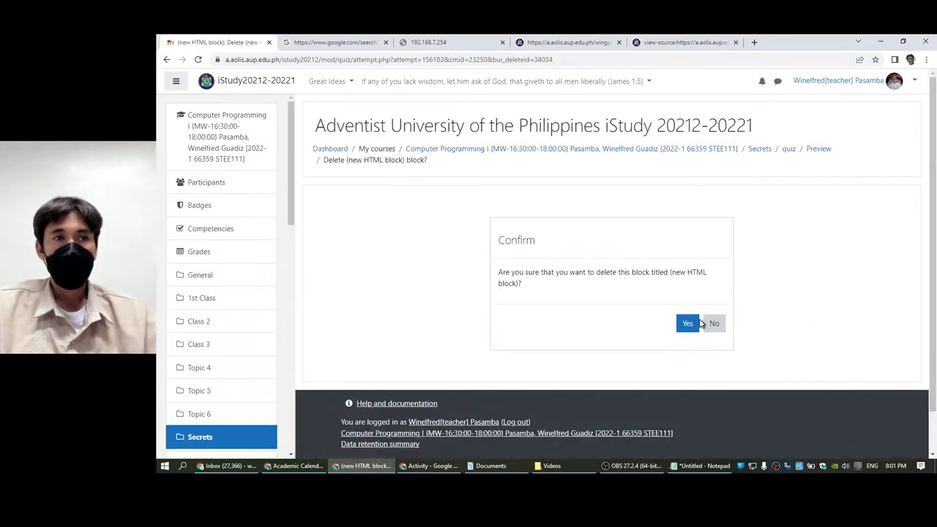
left_click(688, 324)
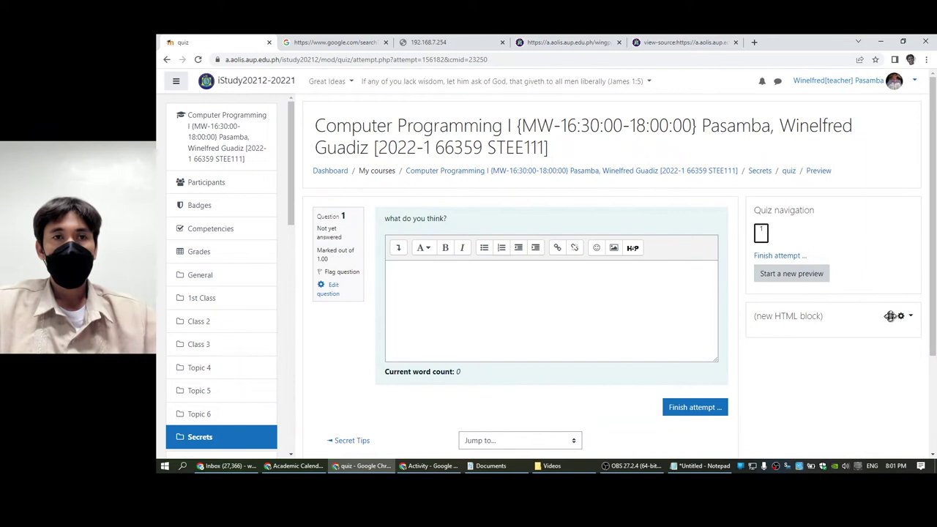
Step: Configure the new HTML block with the title Tips and replace its content's HTML source with the copied script
left_click(905, 316)
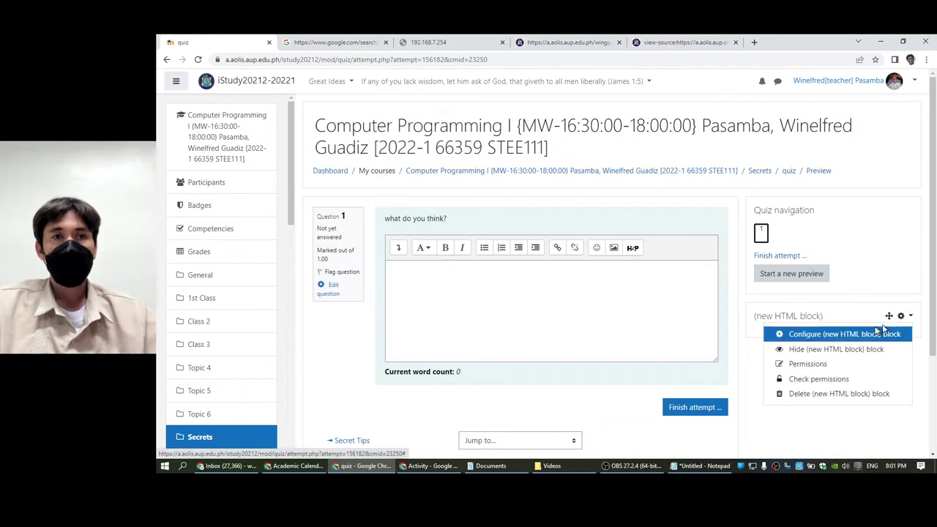
left_click(828, 336)
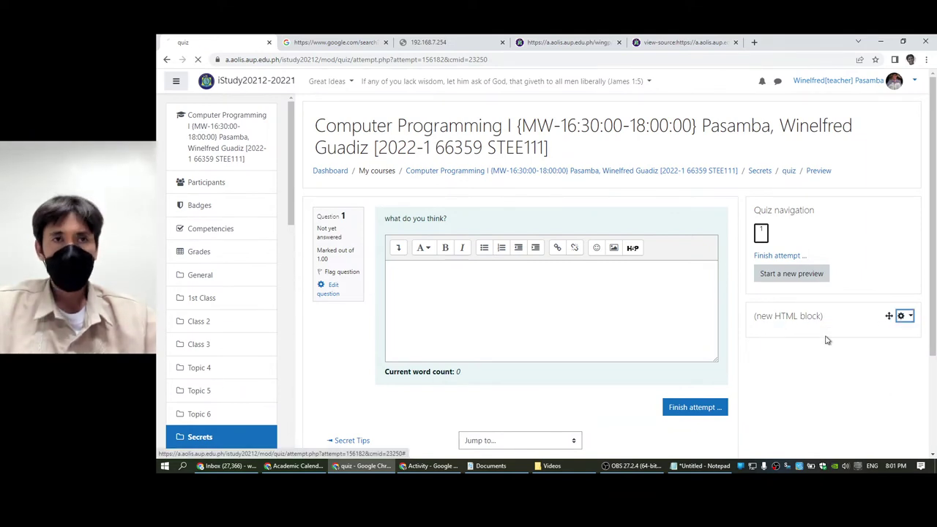
left_click(511, 259)
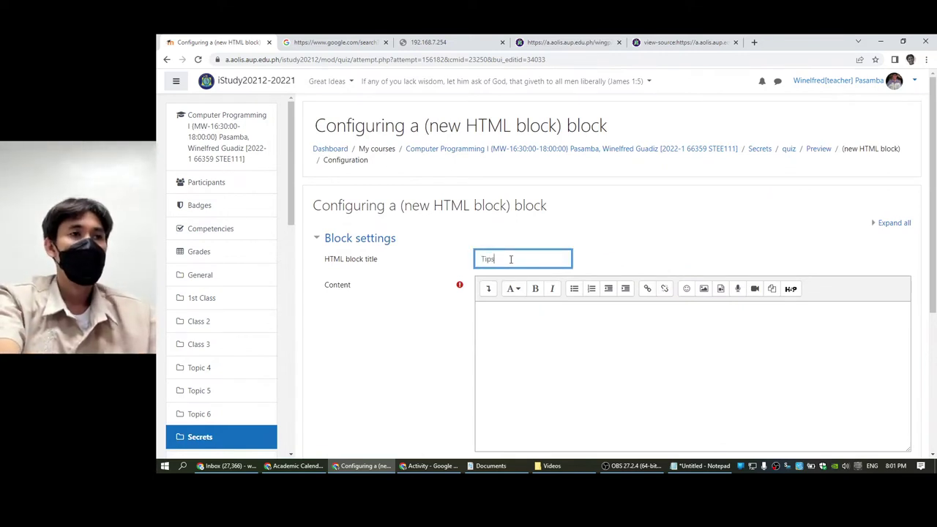
left_click(484, 289)
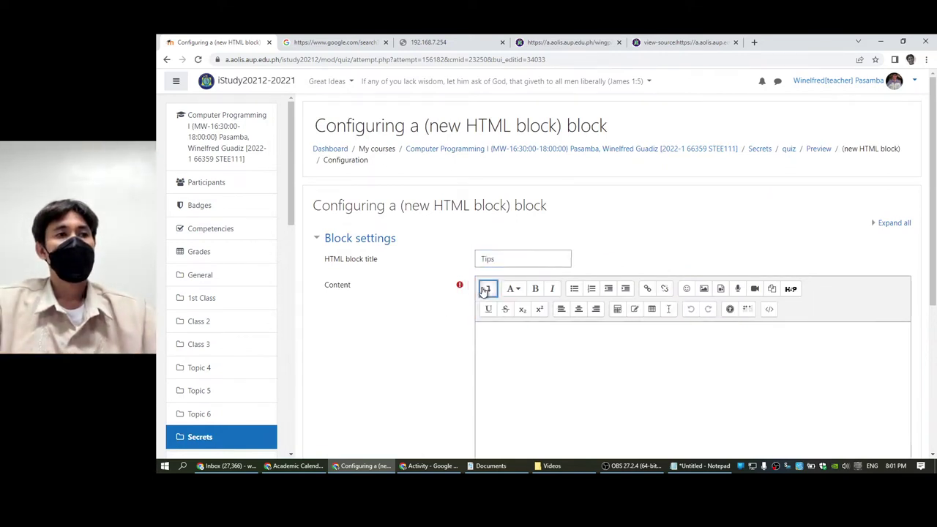
left_click(770, 309)
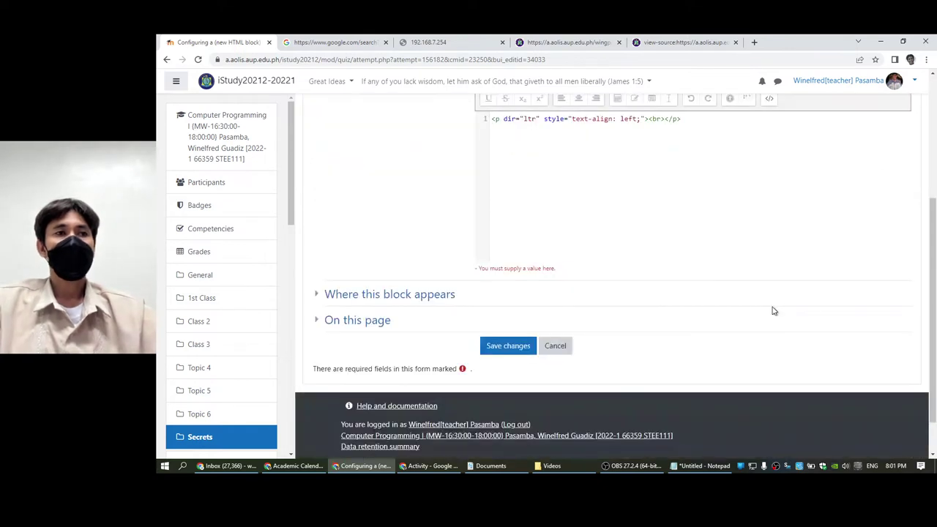
key("ctrl+a")
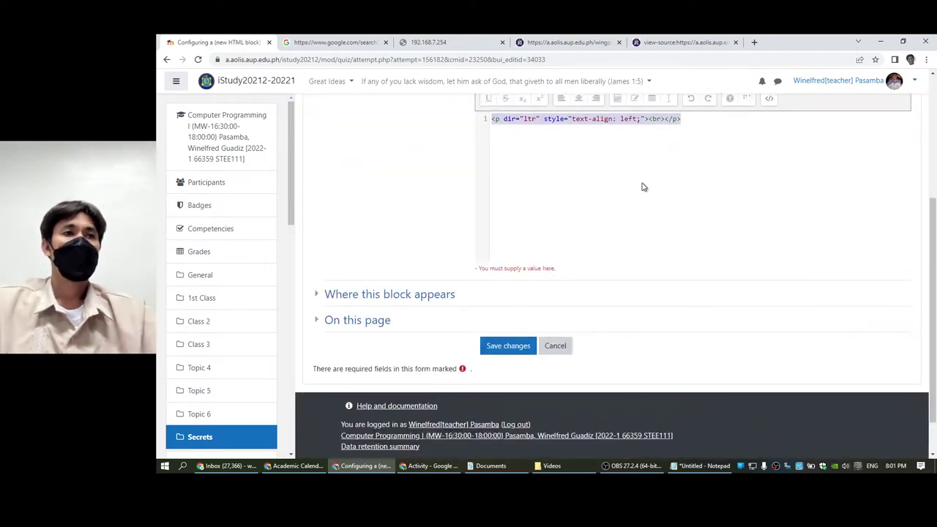
key("ctrl+v")
scroll(648, 176, "up", 2)
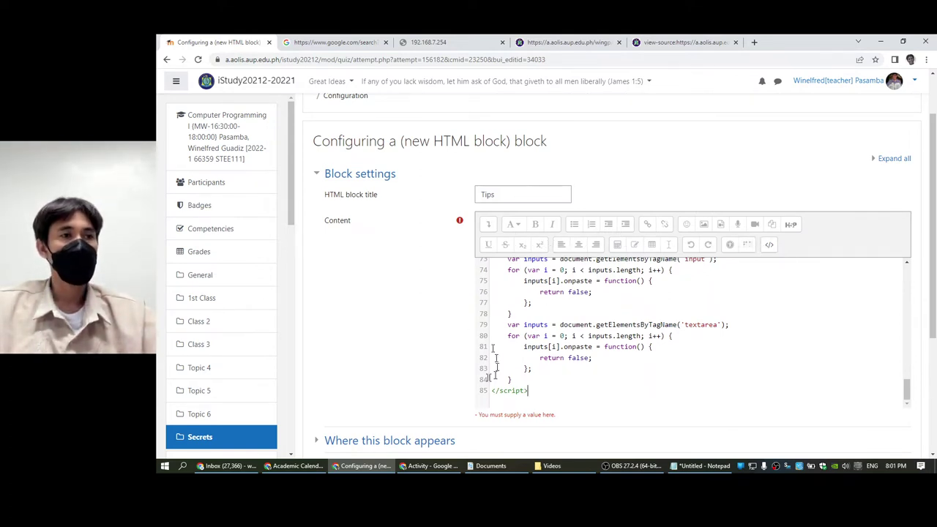
scroll(344, 271, "down", 2)
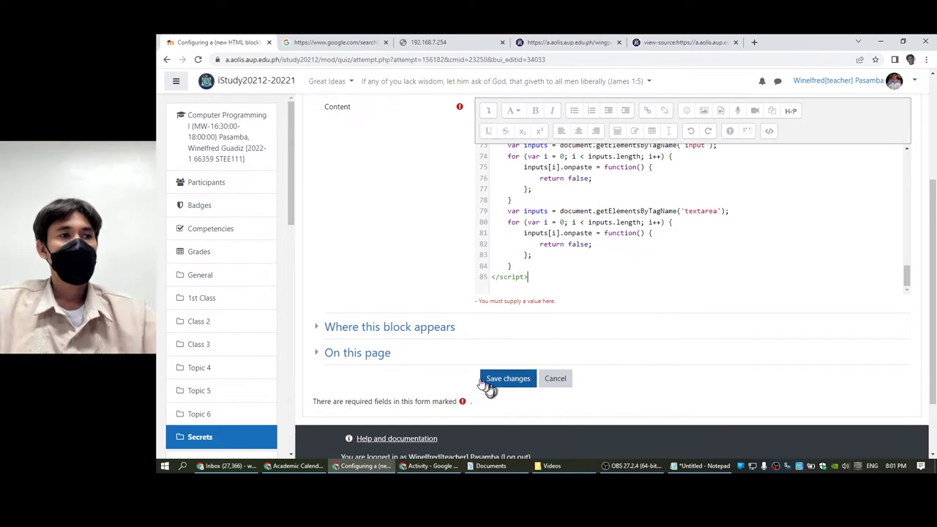
Step: Set the block to display on any quiz module page and save its configuration
left_click(405, 334)
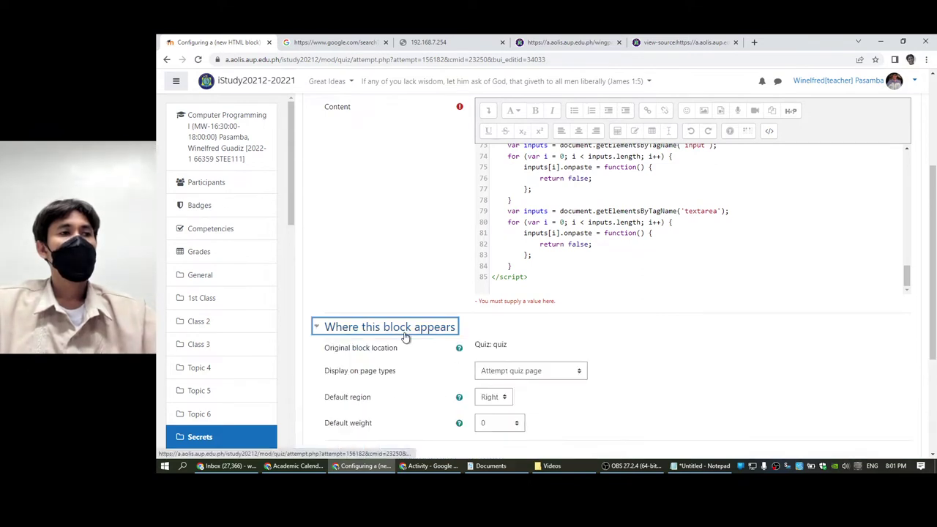
left_click(509, 372)
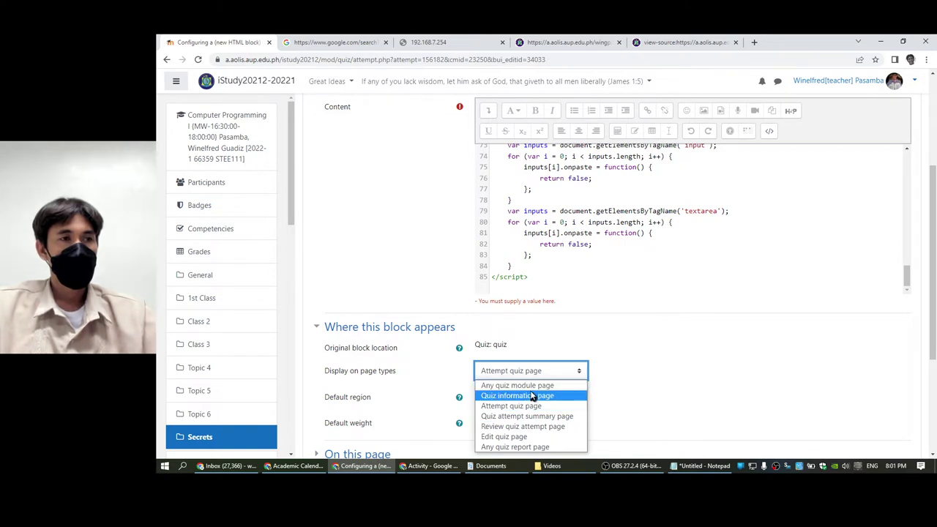
left_click(533, 387)
scroll(641, 389, "down", 2)
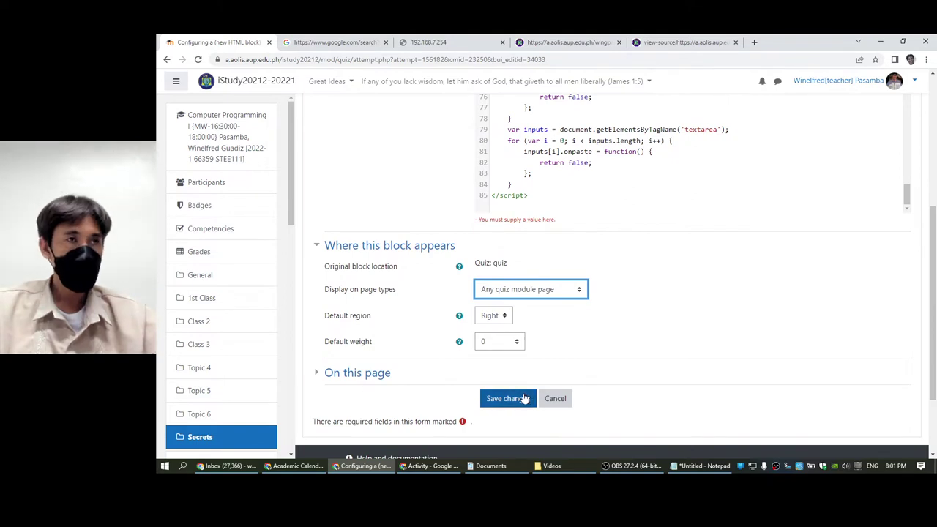
left_click(524, 398)
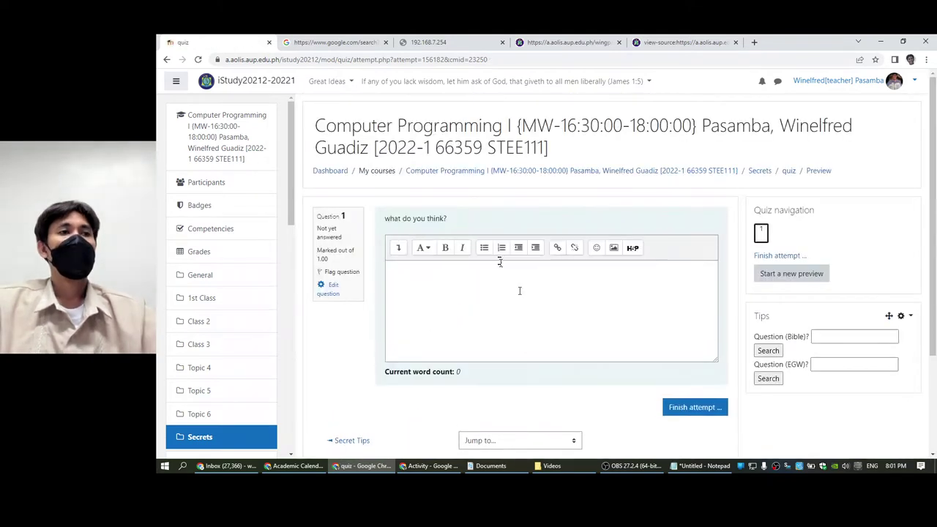
Step: Try to paste the copied text into the Question (Bible) and Question (EGW) fields of the Tips block
left_click(818, 337)
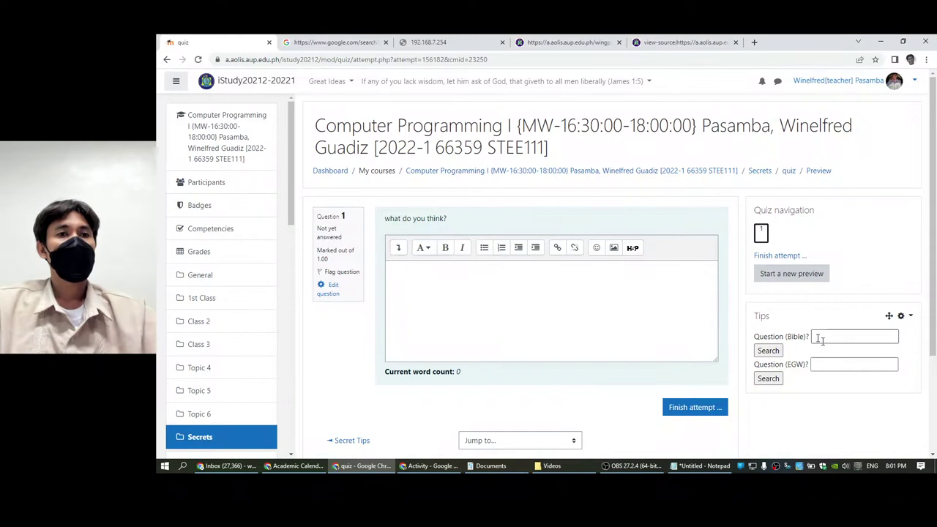
right_click(817, 337)
left_click(857, 283)
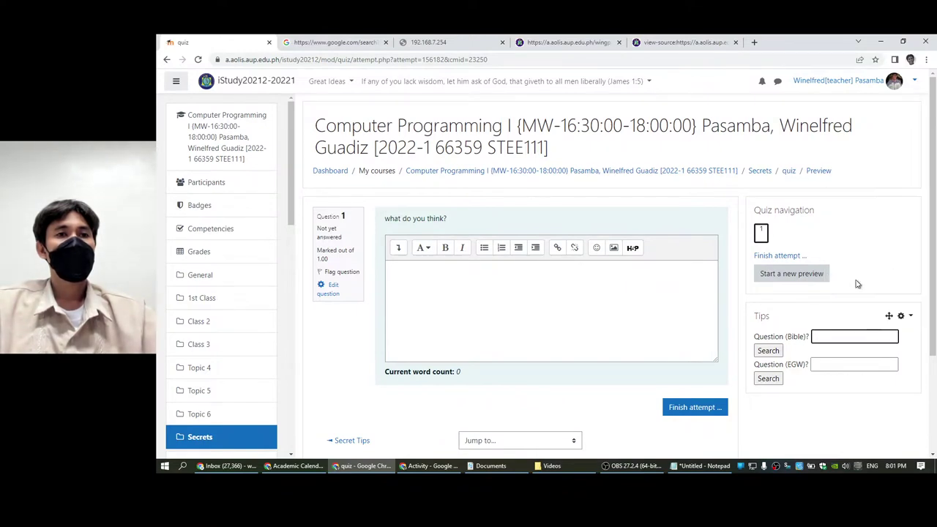
left_click(837, 364)
right_click(837, 364)
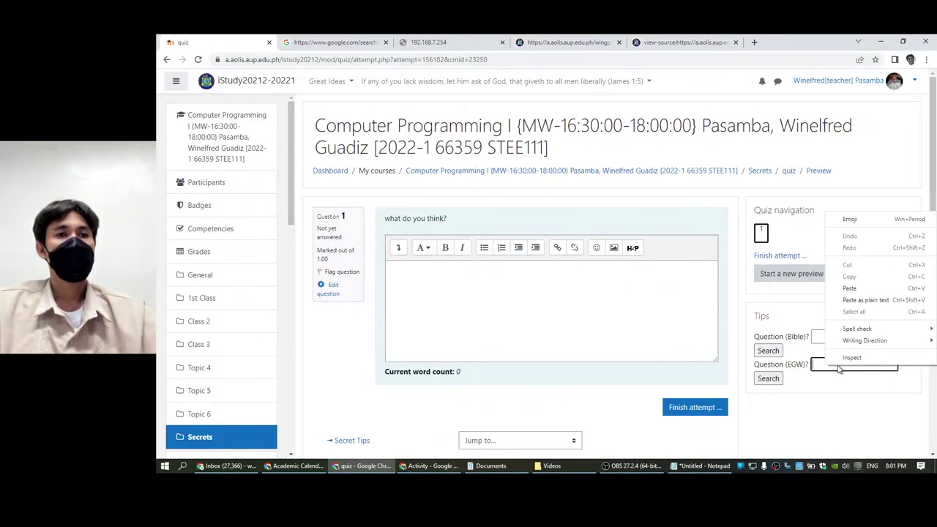
left_click(858, 300)
Step: Test pasting the copied script as plain text into the essay answer editor, and clear the answer
right_click(541, 287)
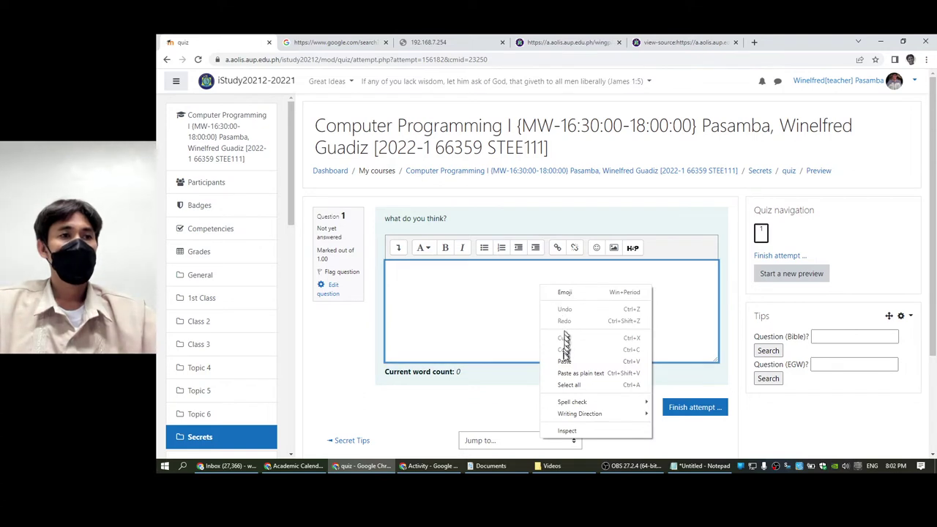
left_click(579, 372)
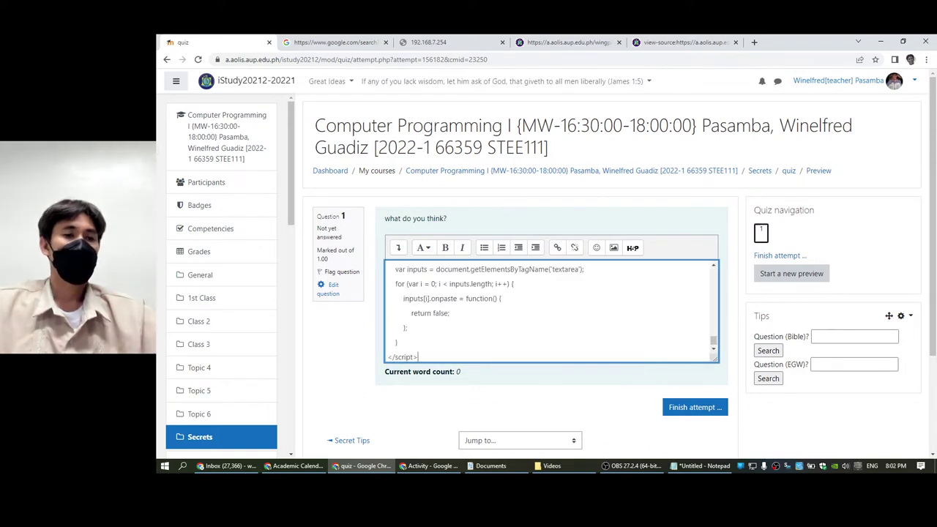
key("ctrl+a")
key("Delete")
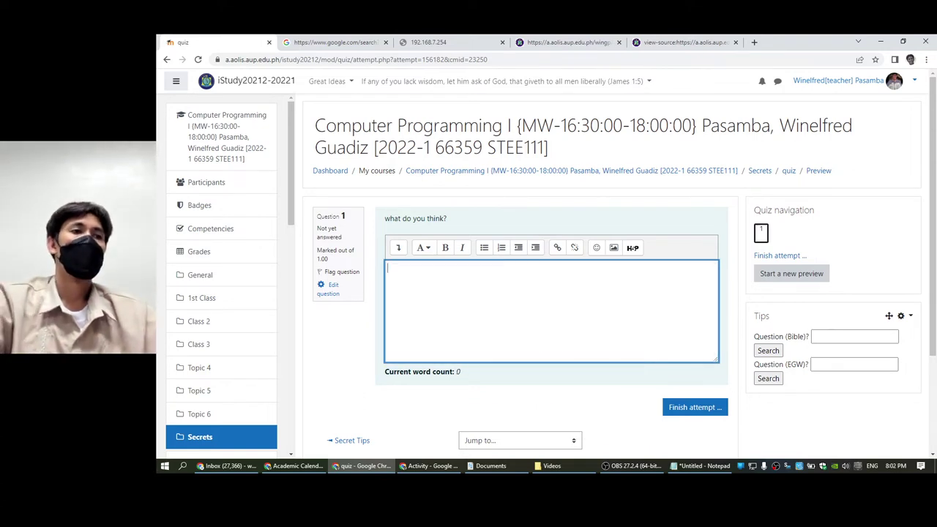
Step: Copy the word "think" from the question text and paste it into the essay answer editor
left_click(405, 216)
double_click(427, 219)
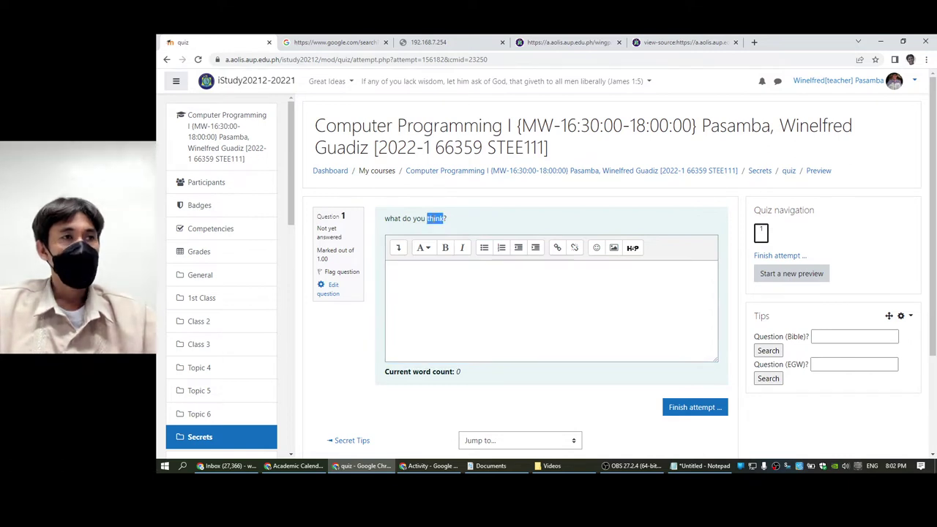
right_click(431, 217)
left_click(449, 223)
right_click(465, 304)
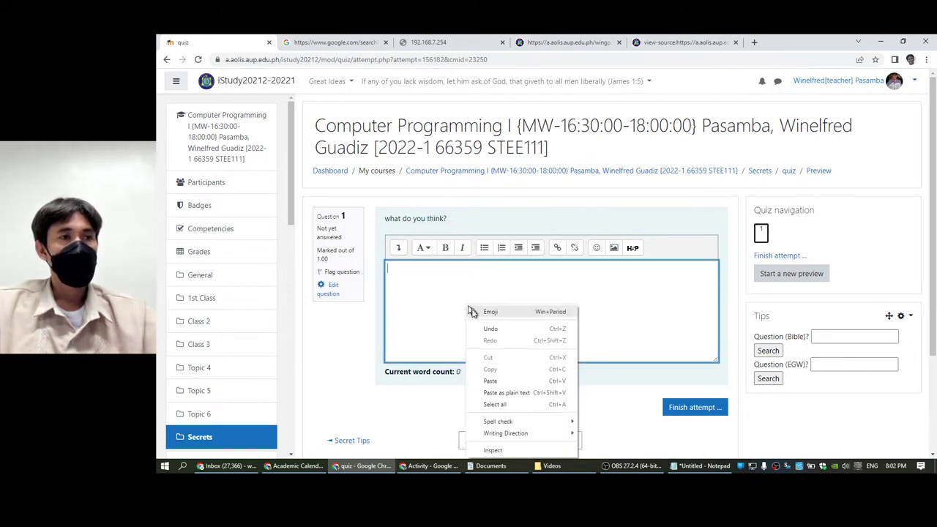
left_click(487, 381)
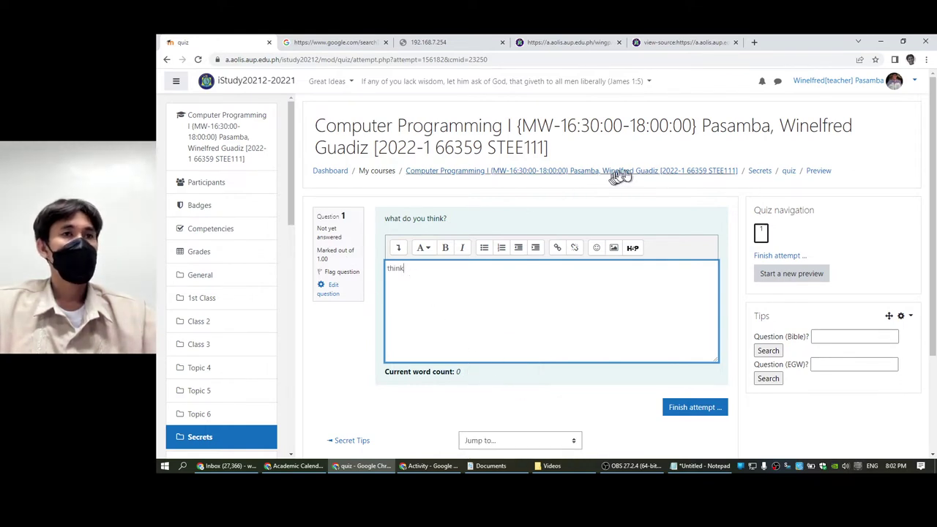
Step: Leave the attempt without saving the answer and open the quiz activity's settings from the Secrets section
left_click(788, 172)
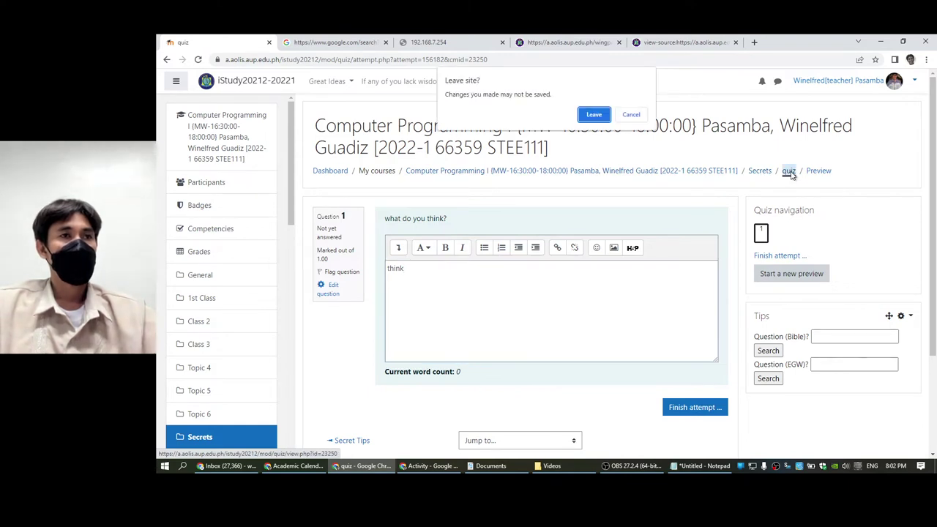
left_click(595, 115)
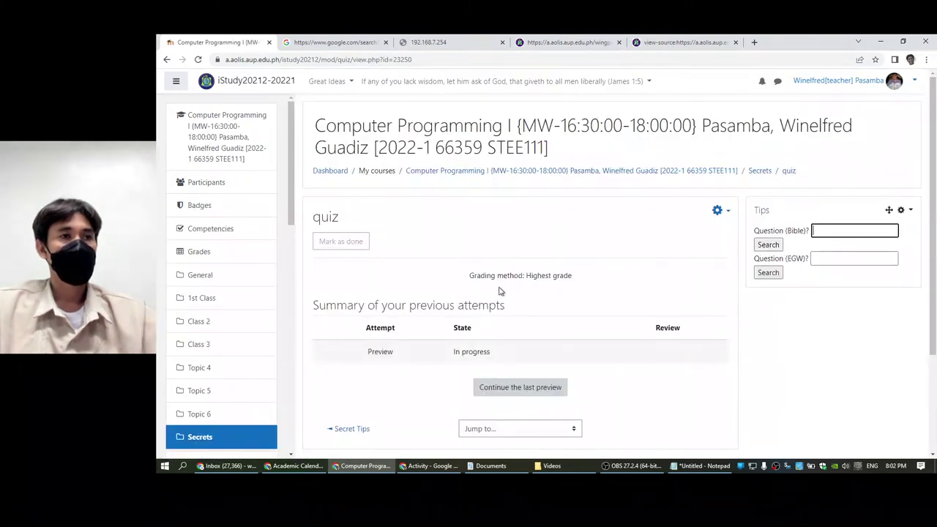
left_click(759, 176)
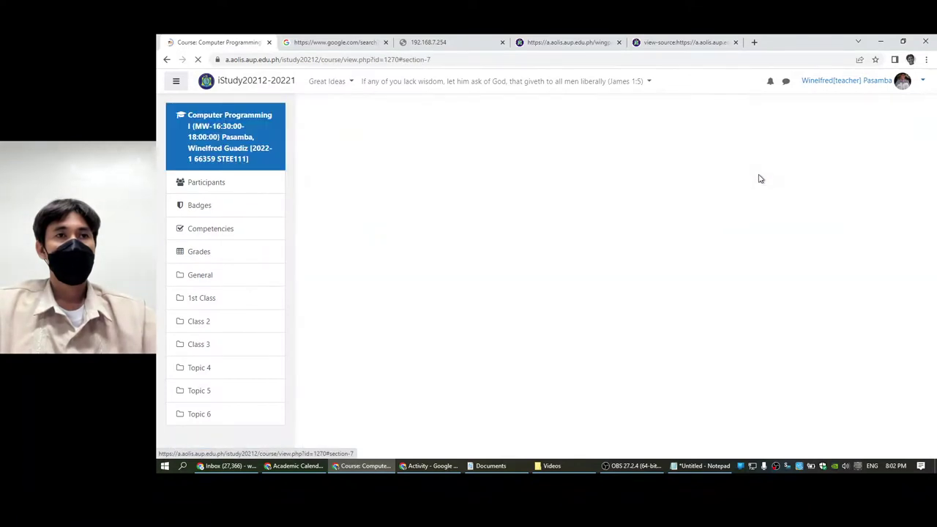
left_click(871, 250)
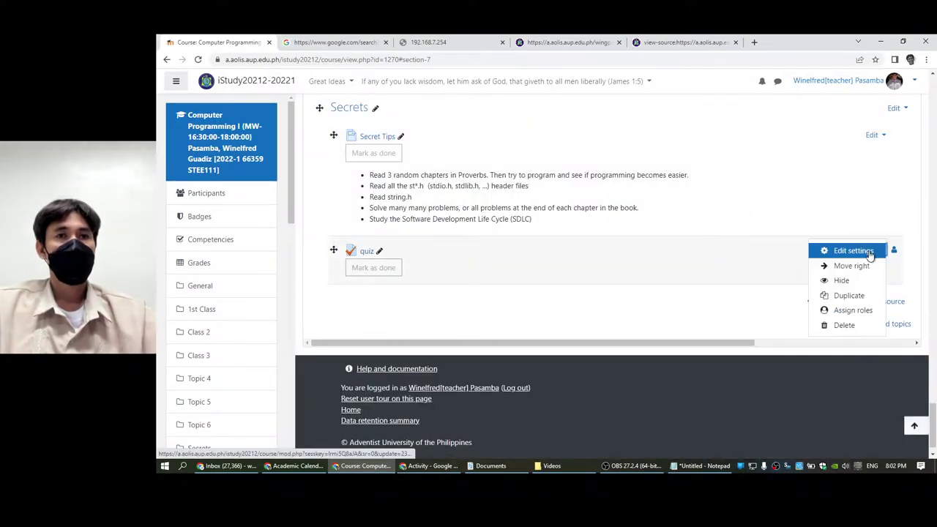
key("Escape")
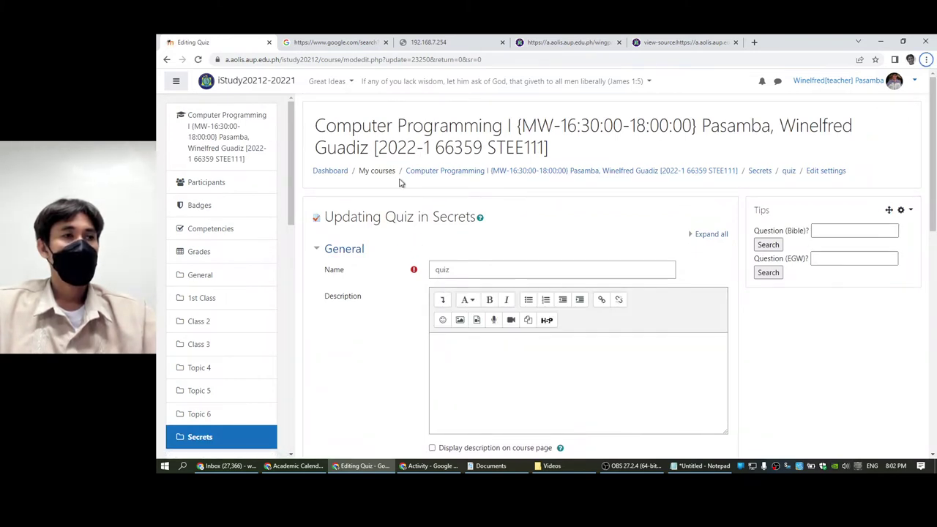
Step: Examine the quiz settings, including the Layout and Question behaviour sections, for an option affecting the answer editor
scroll(359, 286, "down", 3)
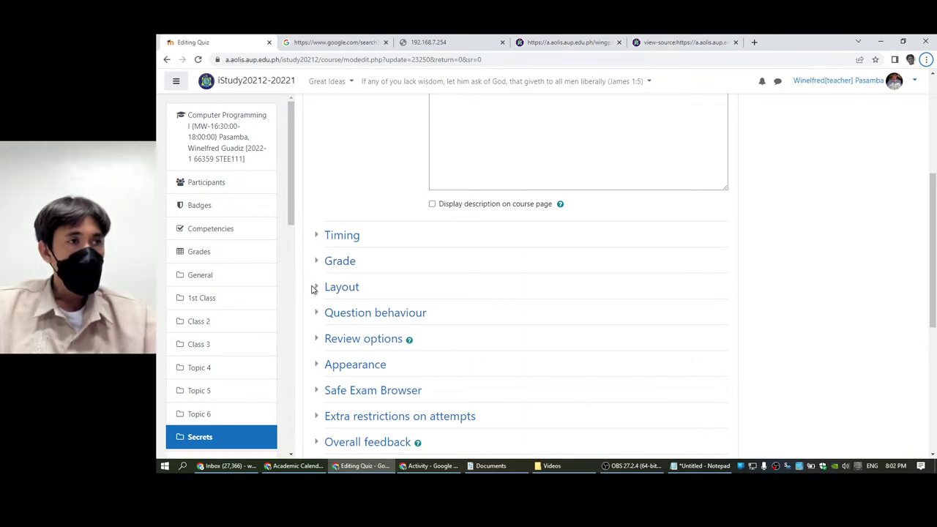
left_click(318, 288)
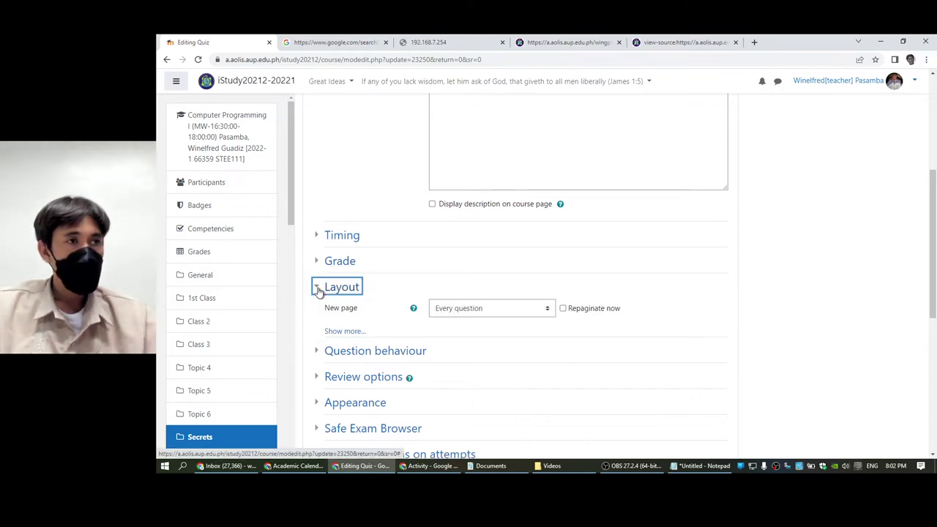
scroll(317, 267, "down", 1)
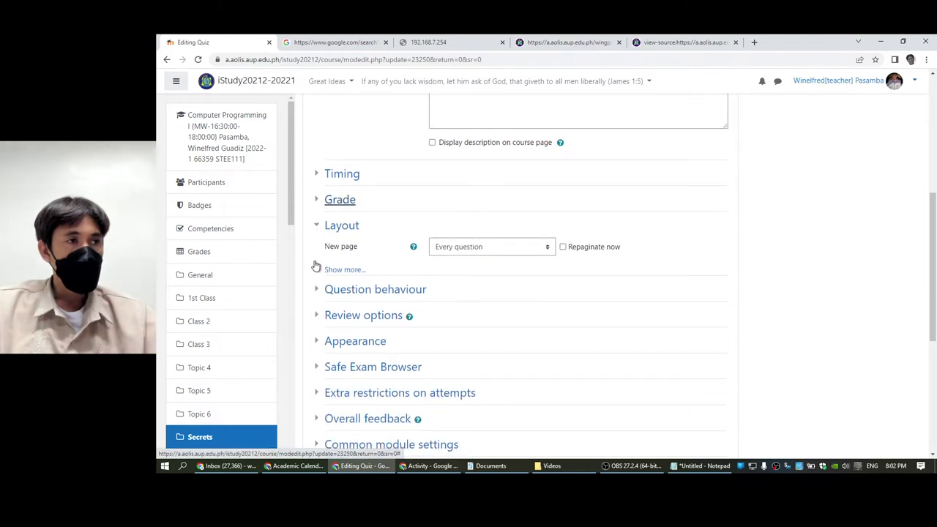
left_click(317, 286)
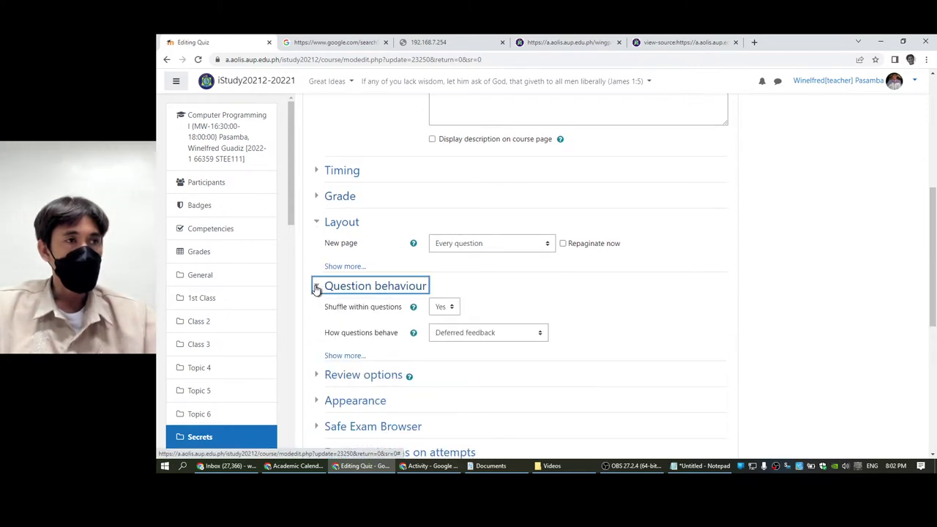
scroll(316, 289, "down", 1)
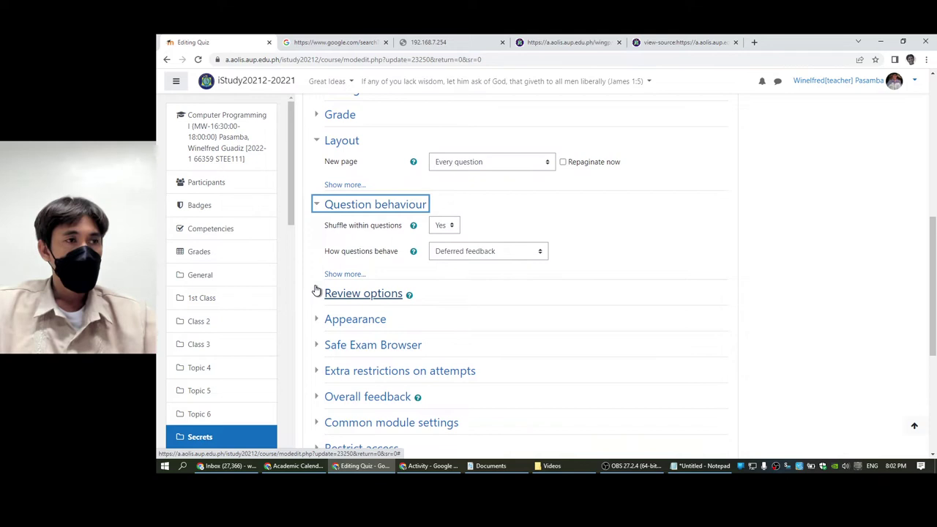
scroll(318, 275, "down", 1)
scroll(251, 318, "down", 1)
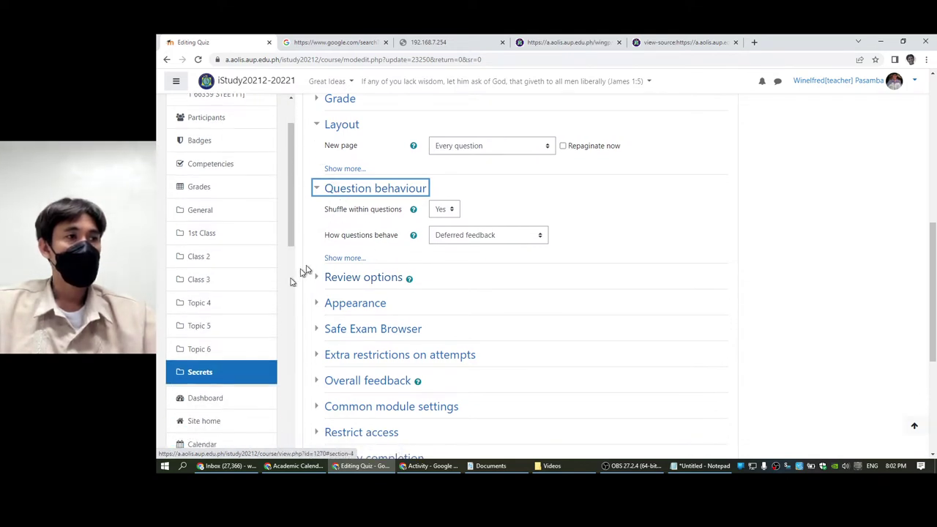
scroll(825, 145, "up", 5)
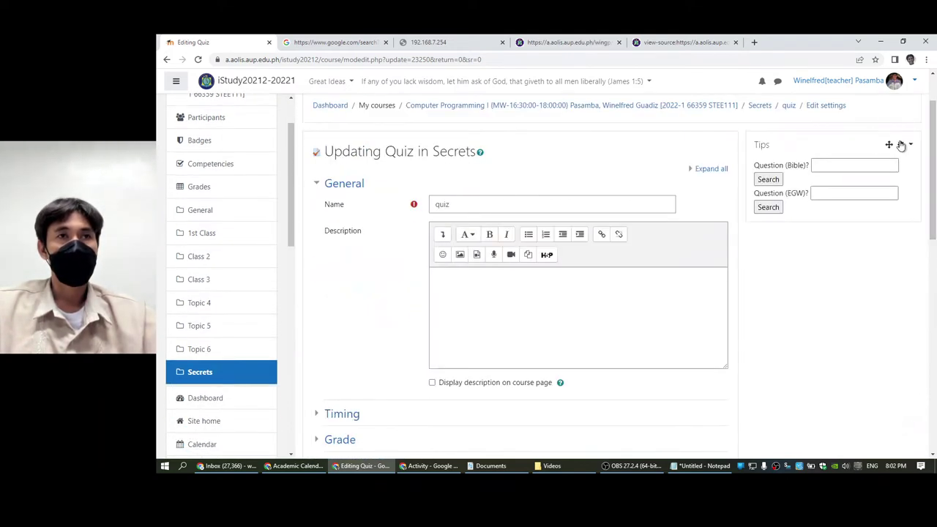
Step: Leave the quiz settings without saving, and continue the last quiz preview through to its attempt summary
left_click(789, 106)
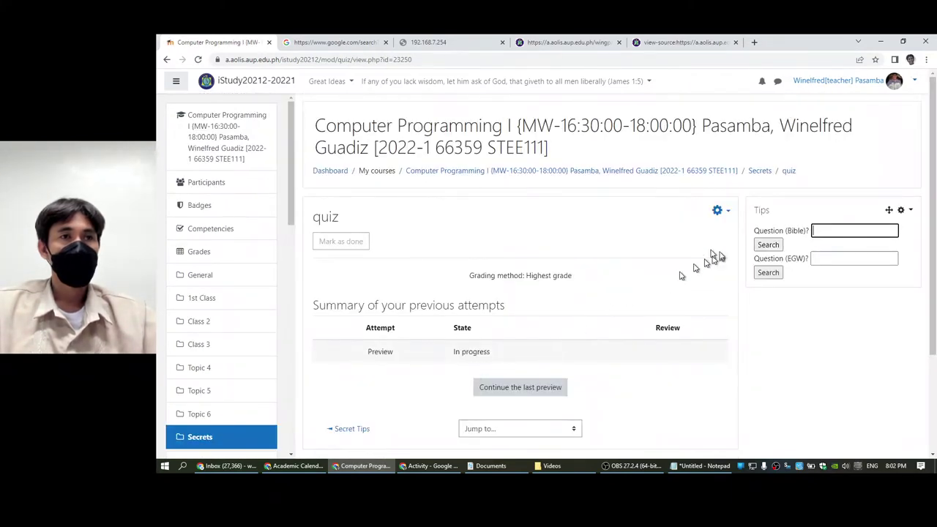
left_click(762, 172)
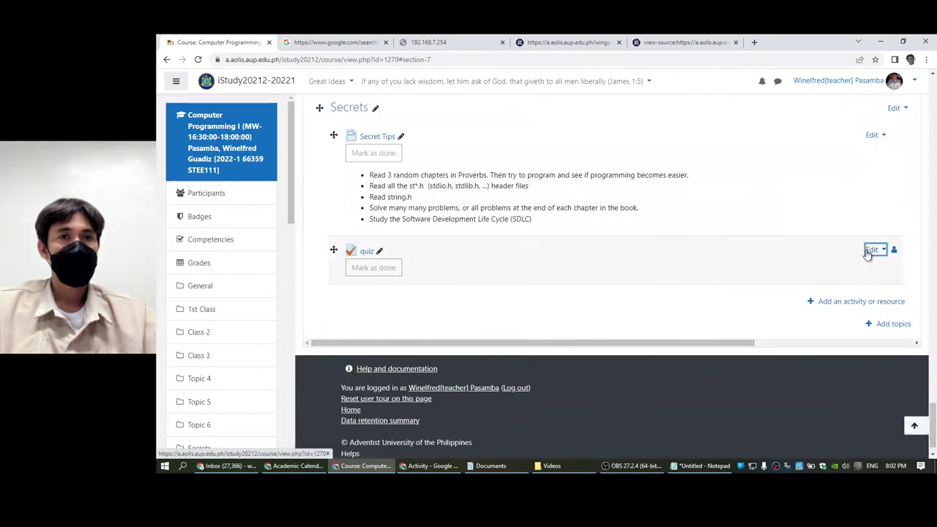
left_click(871, 250)
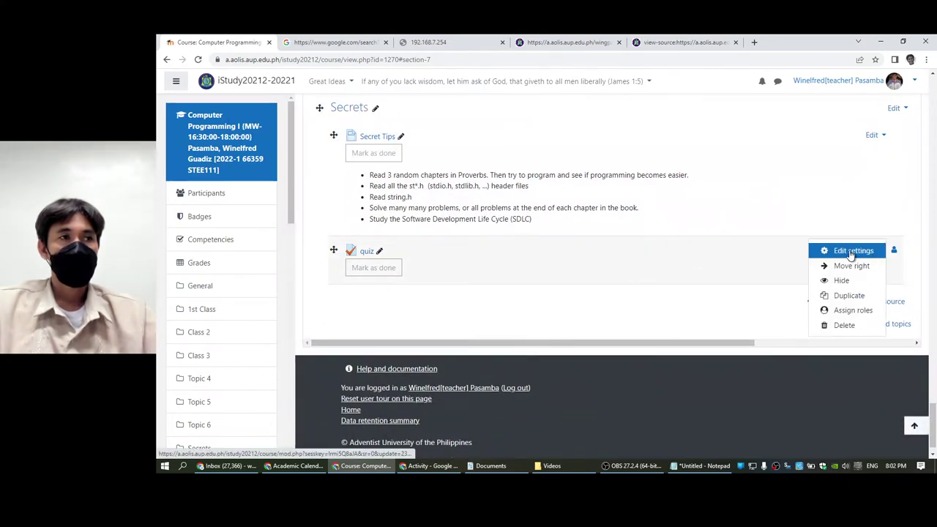
key("Escape")
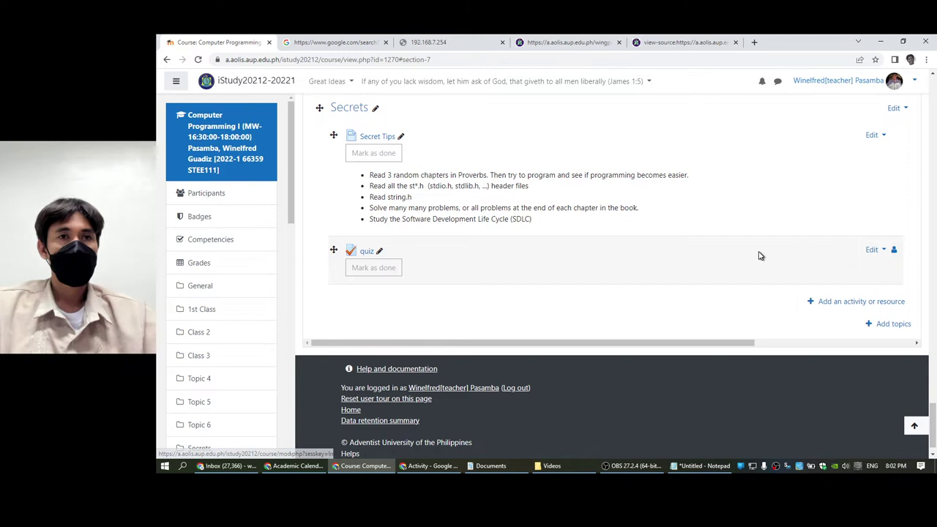
left_click(370, 251)
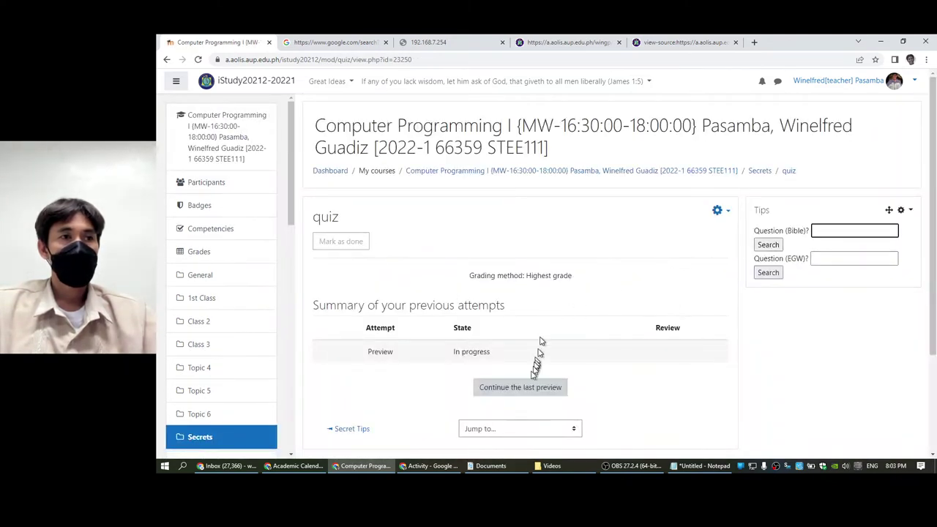
left_click(531, 388)
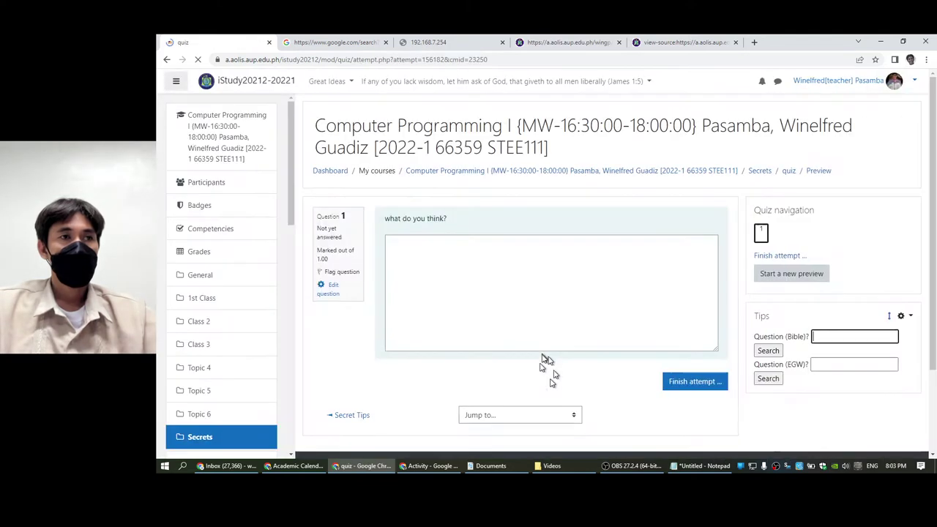
left_click(778, 257)
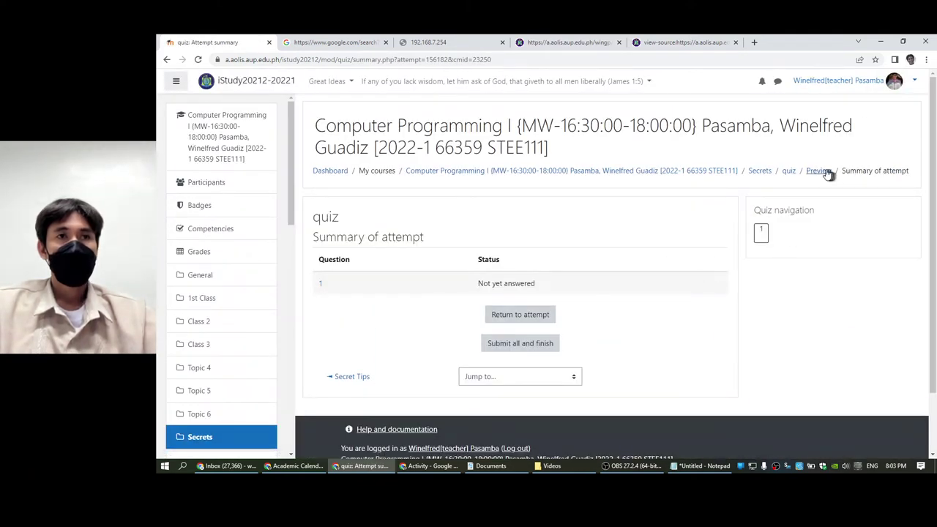
left_click(789, 173)
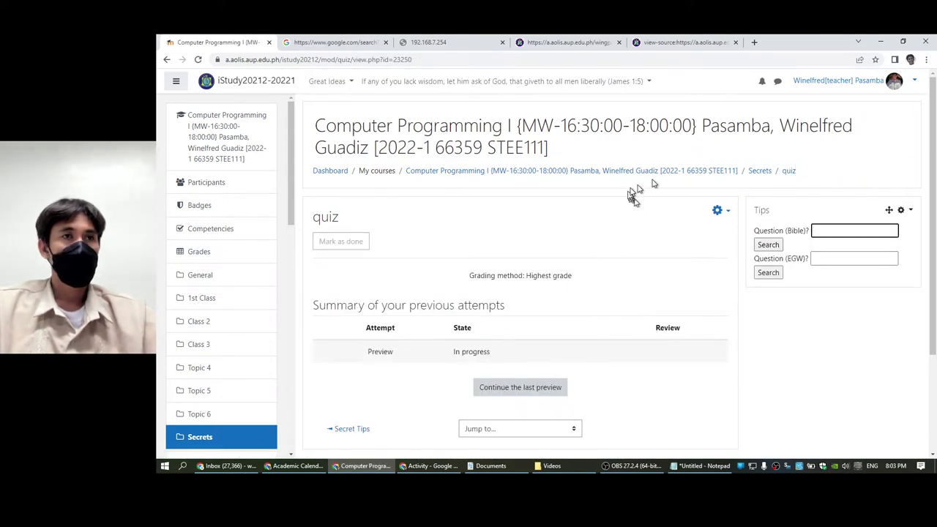
left_click(718, 170)
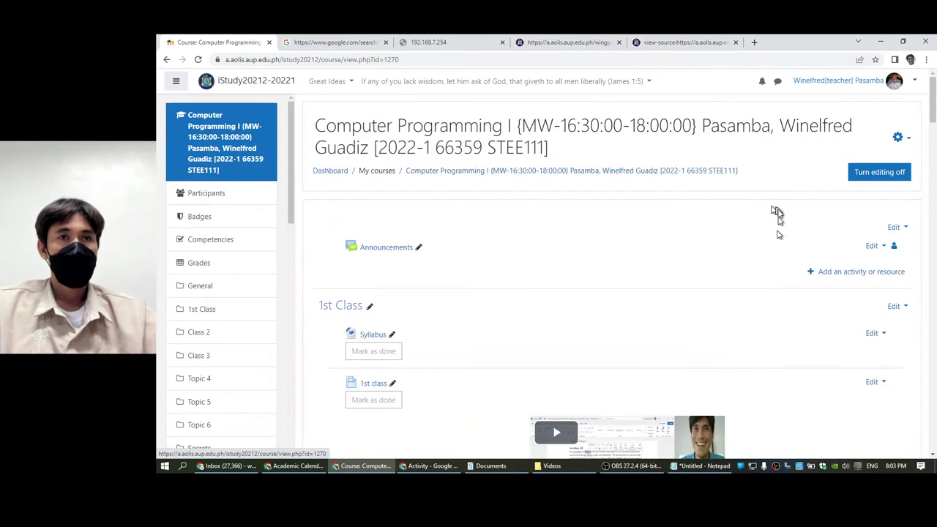
scroll(725, 280, "down", 1)
left_click_drag(933, 117, 915, 432)
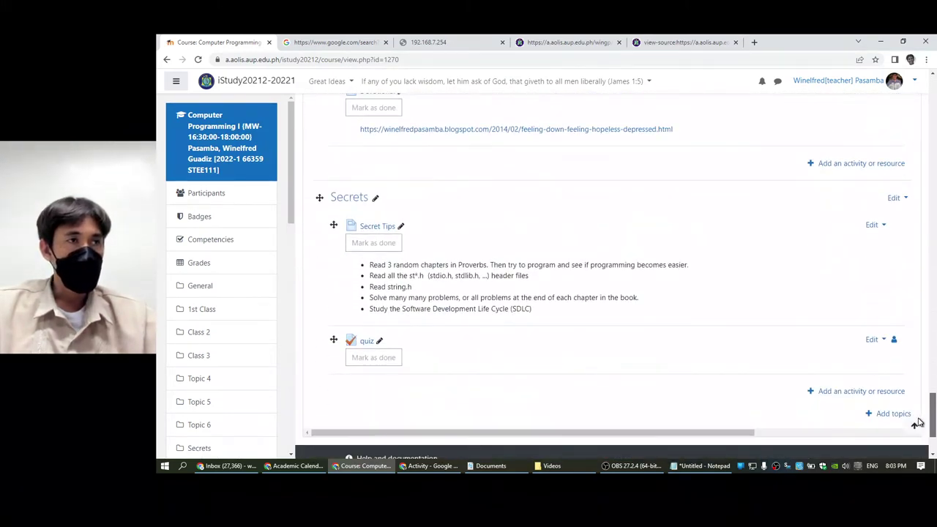
left_click(876, 341)
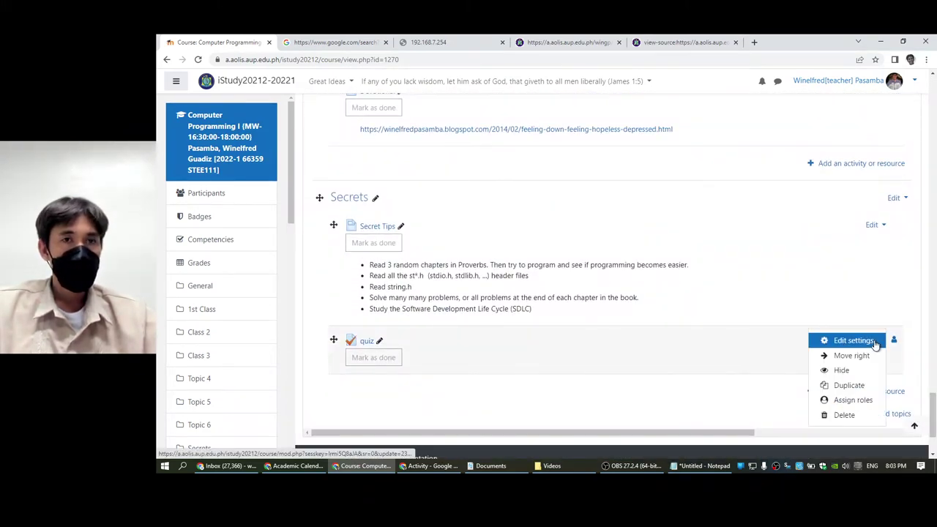
left_click(367, 342)
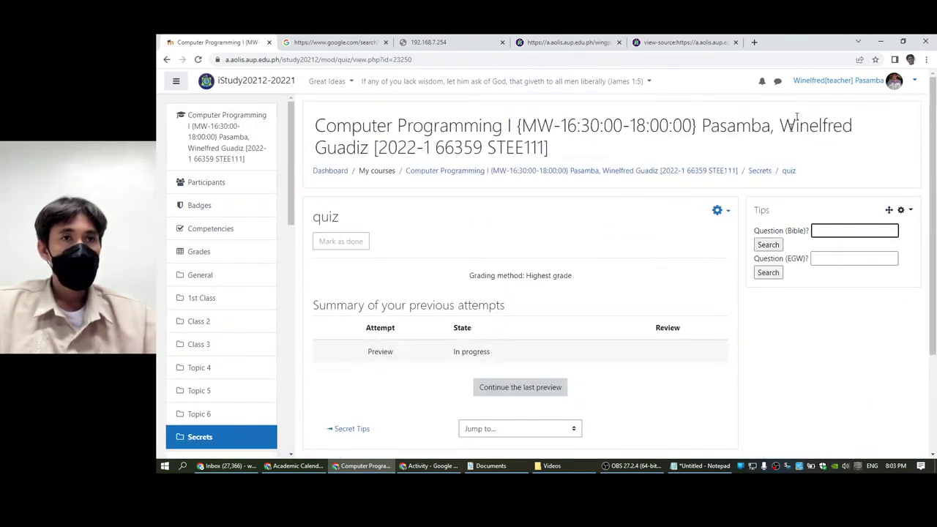
Step: Continue the last preview, submit the attempt without an answer, and finish its review
scroll(549, 297, "down", 2)
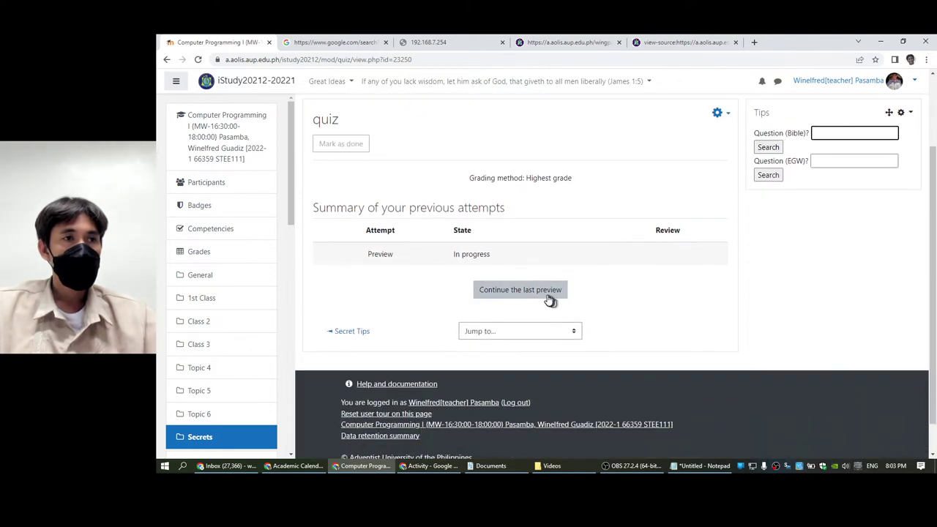
left_click(545, 293)
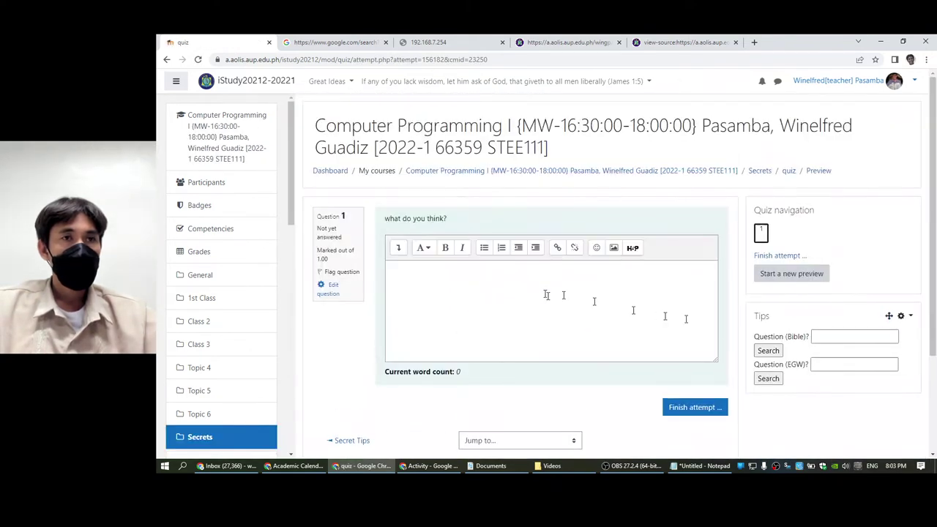
scroll(582, 391, "down", 1)
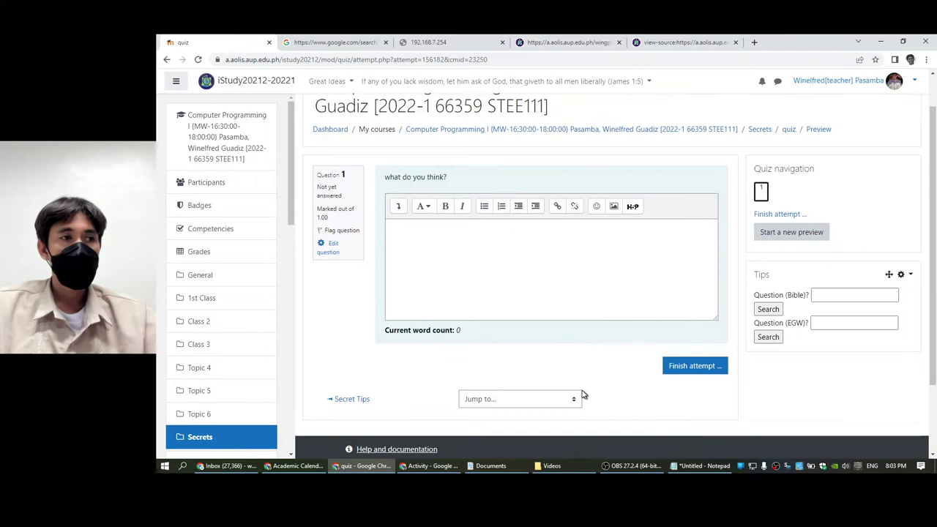
left_click(674, 346)
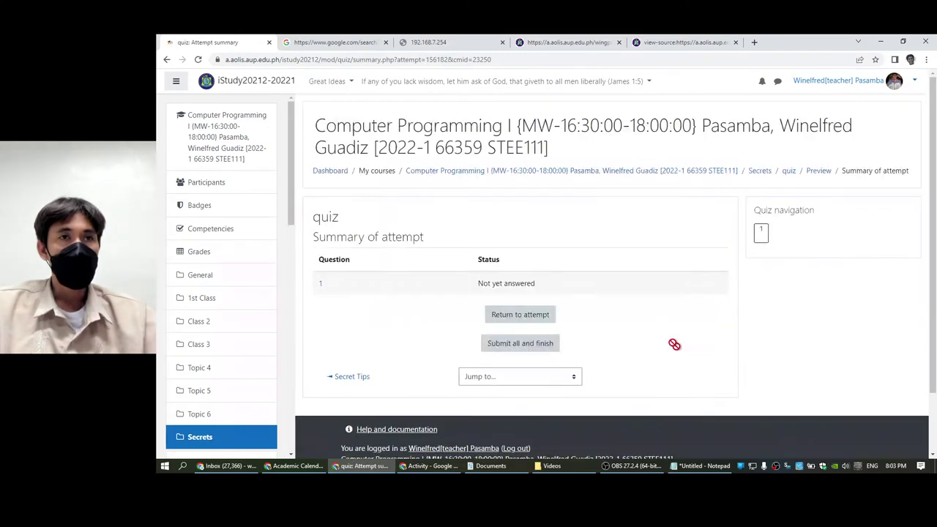
left_click(535, 342)
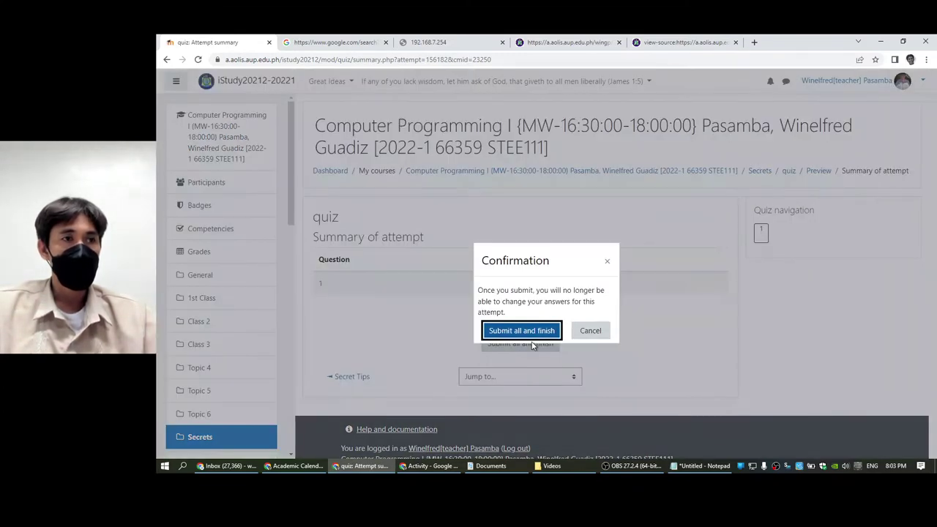
left_click(532, 333)
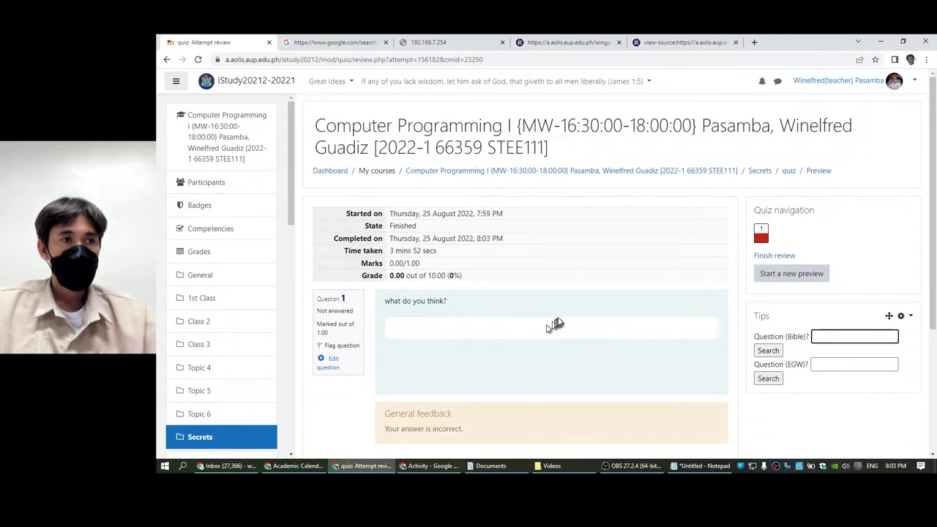
scroll(554, 325, "down", 3)
left_click(720, 277)
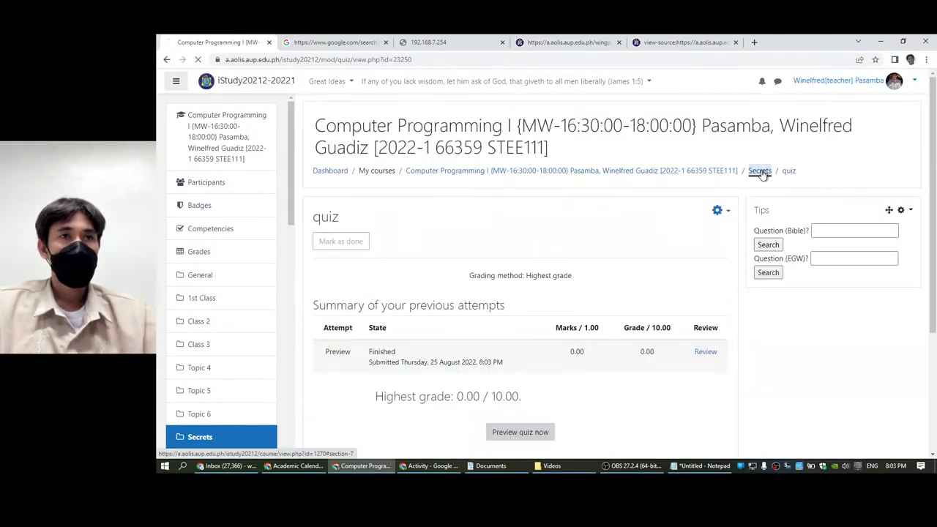
left_click(760, 171)
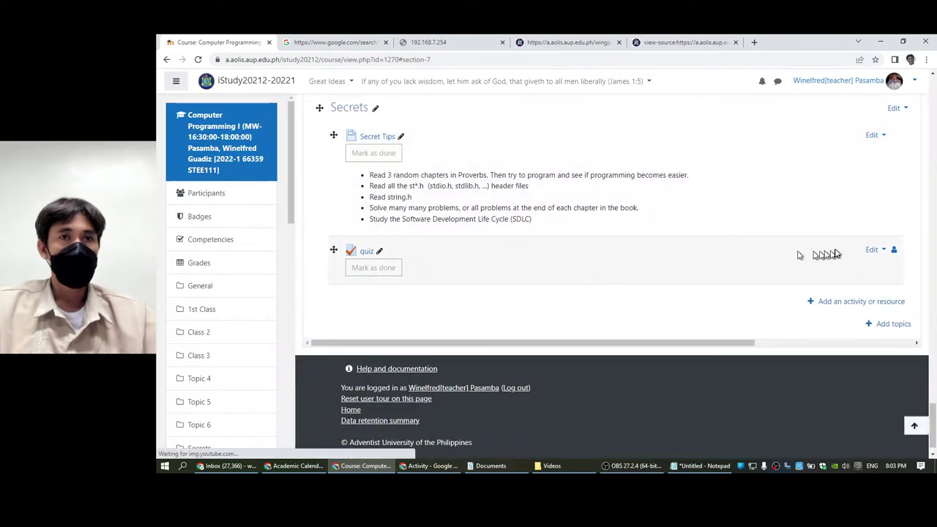
left_click(871, 249)
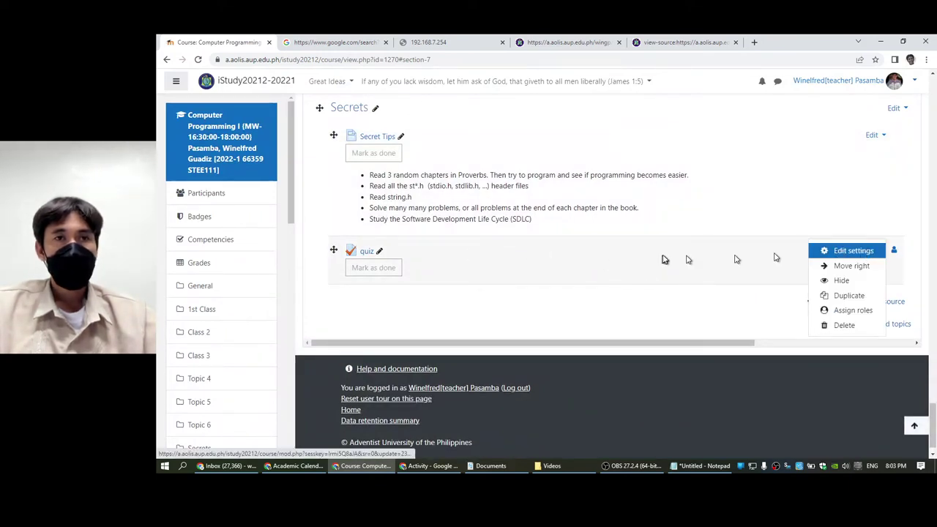
left_click(366, 253)
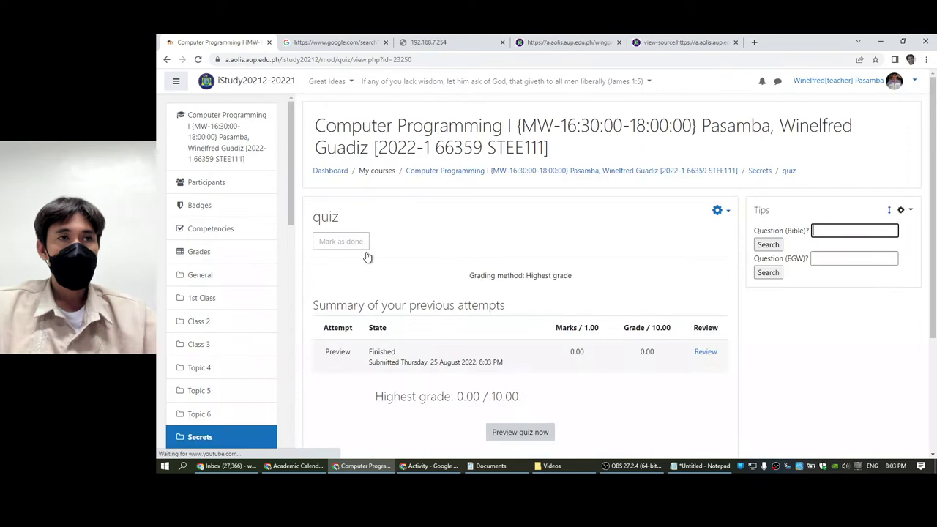
Step: Open the essay question "what do you think?" for editing from the quiz's question list
left_click(719, 211)
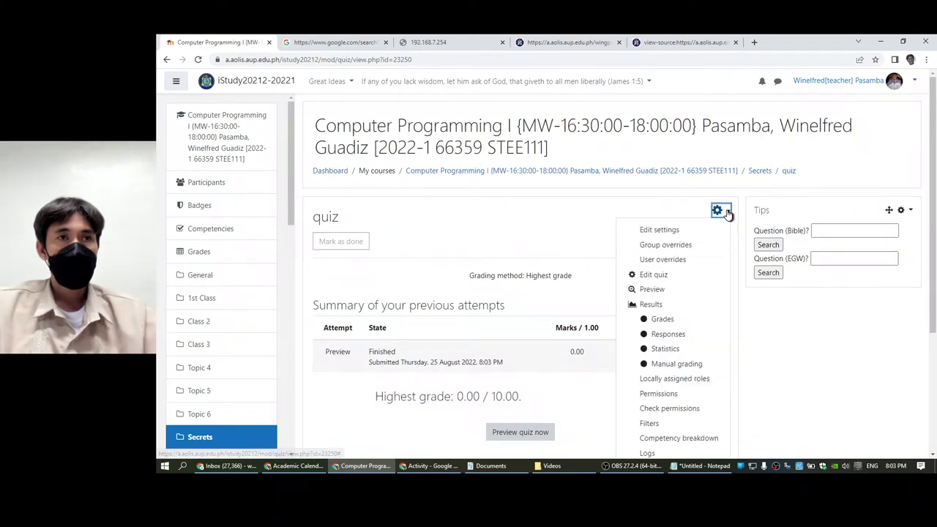
left_click(644, 275)
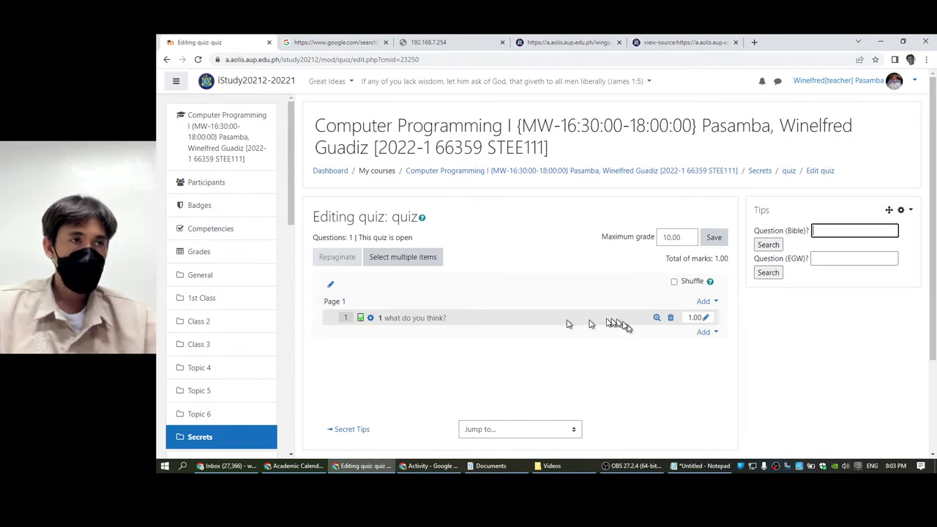
left_click(438, 321)
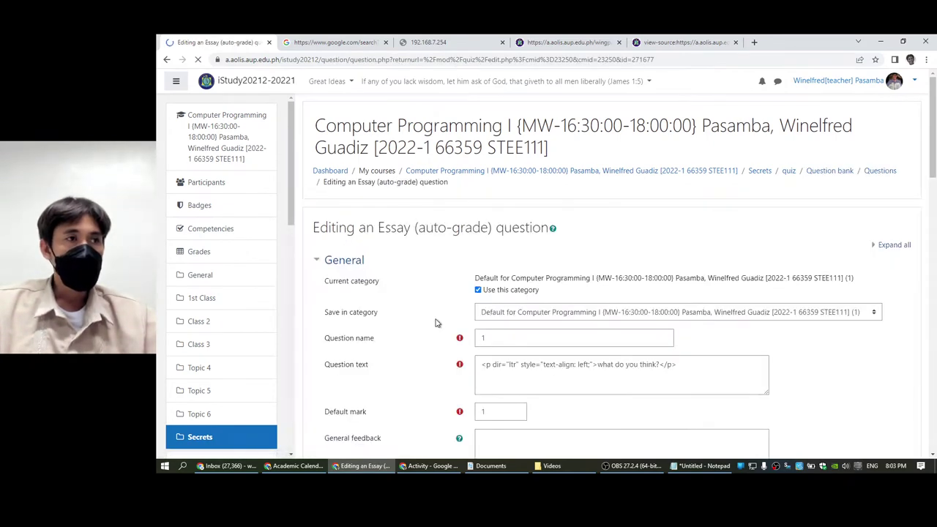
Step: Set the essay question's response format to Plain text and save the question
scroll(435, 322, "down", 5)
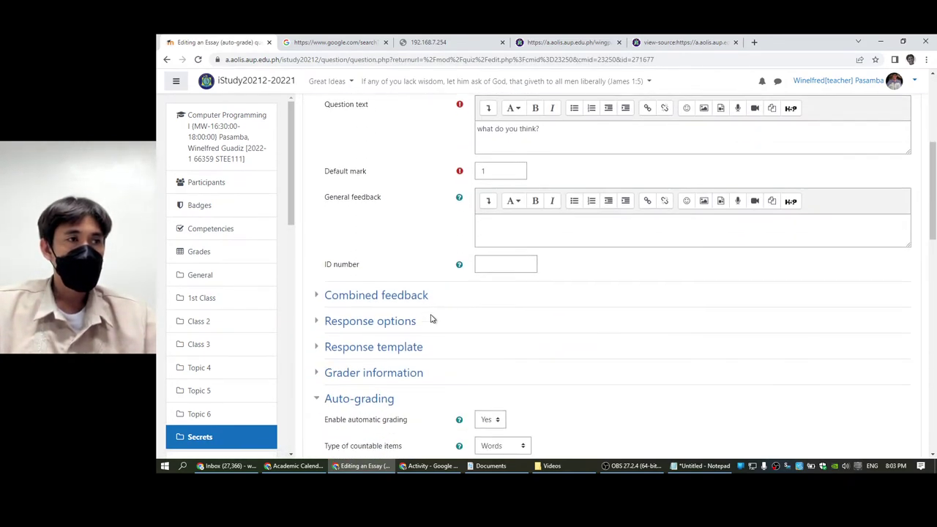
left_click(319, 328)
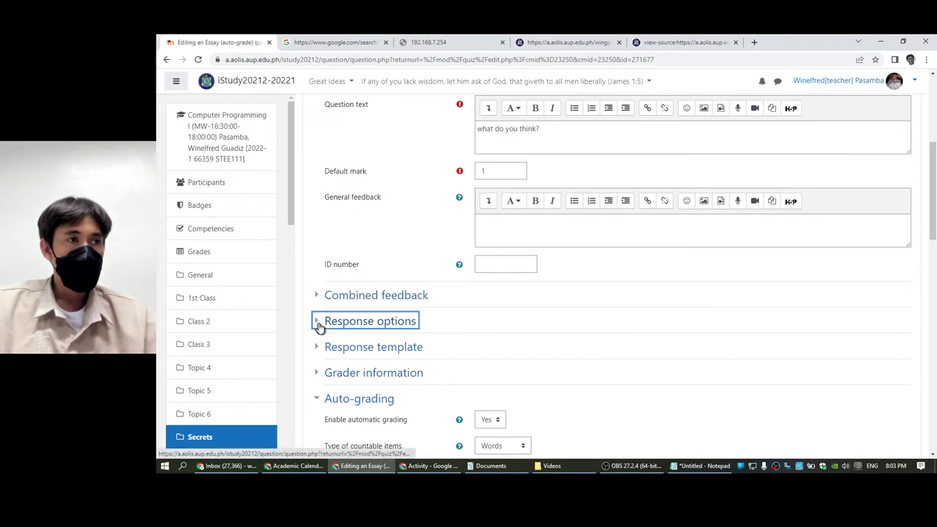
left_click(501, 342)
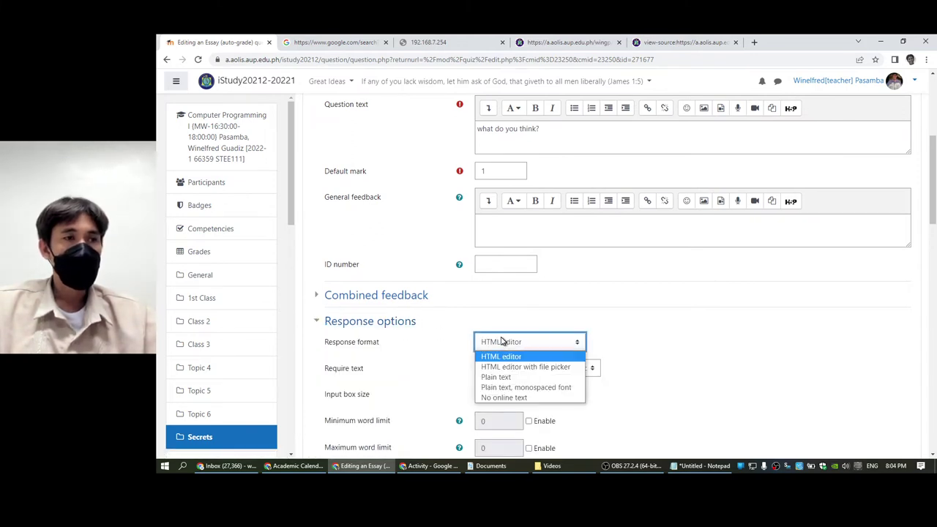
left_click(528, 377)
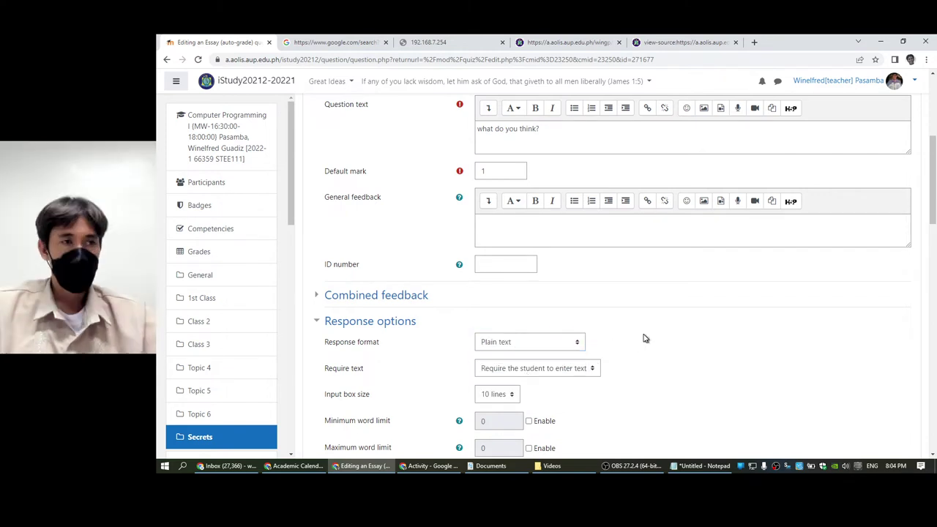
scroll(643, 335, "down", 2)
scroll(643, 335, "down", 8)
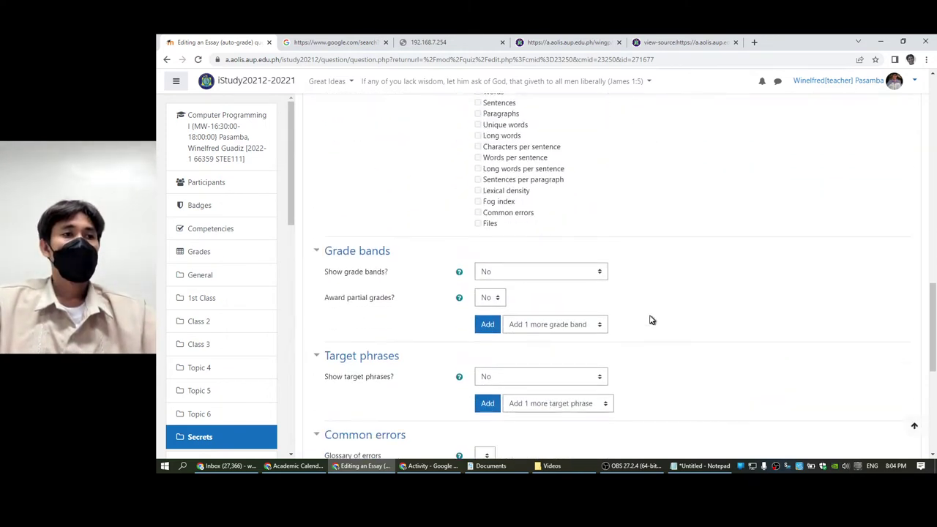
scroll(544, 329, "down", 4)
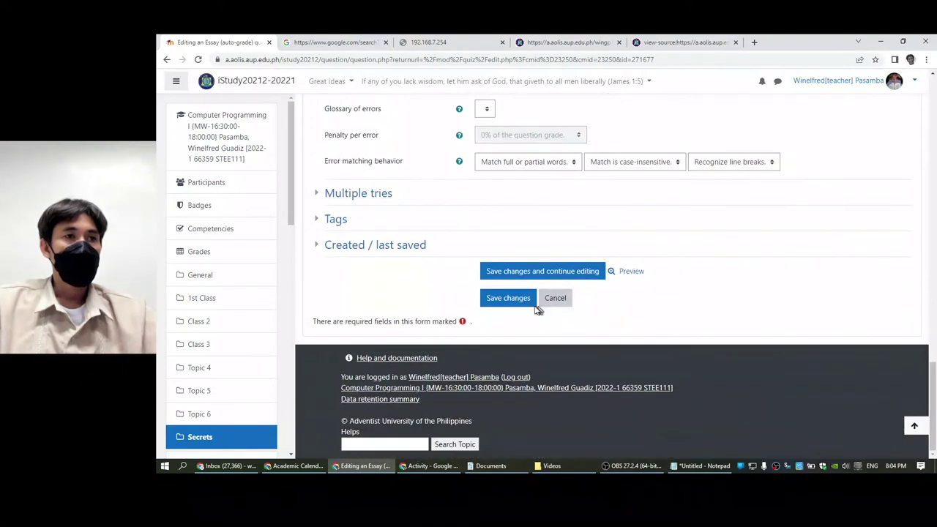
left_click(521, 303)
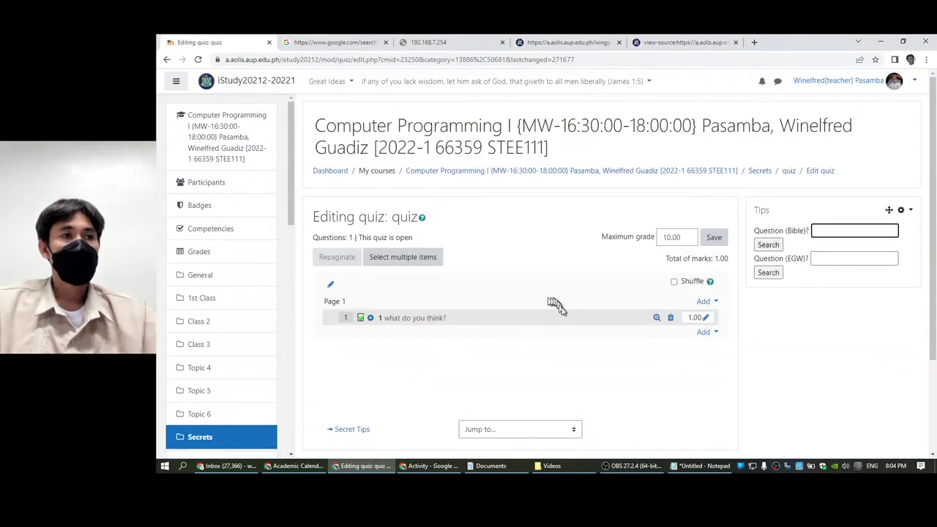
Step: Start a new preview of the quiz and try to select the question text
left_click(790, 171)
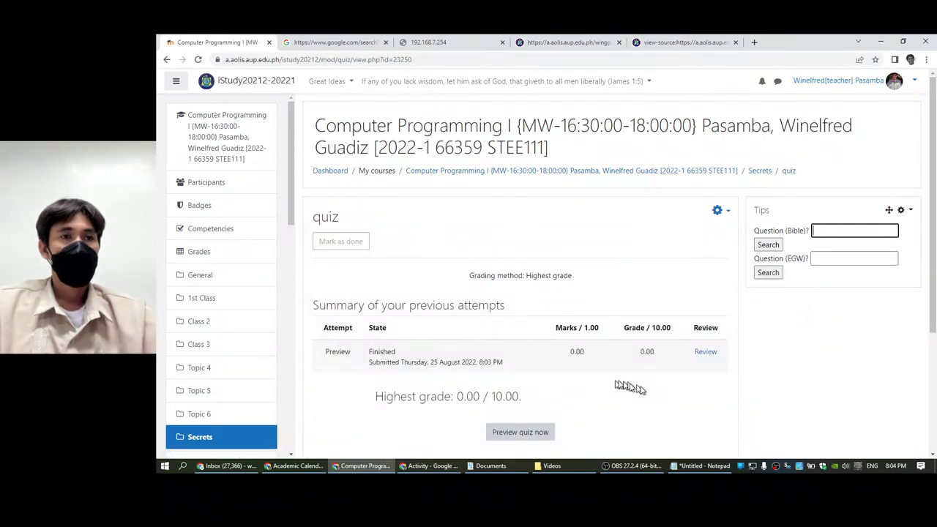
left_click(521, 434)
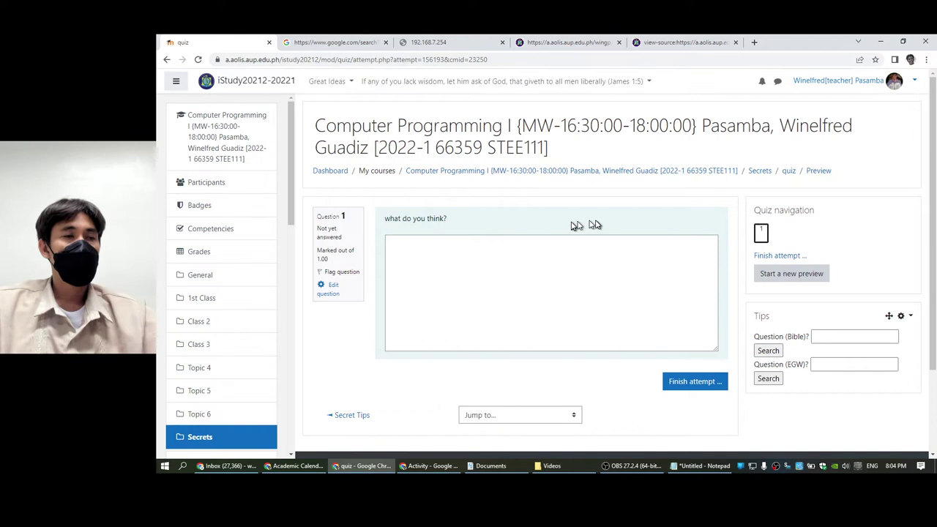
left_click_drag(403, 218, 514, 220)
left_click(515, 220)
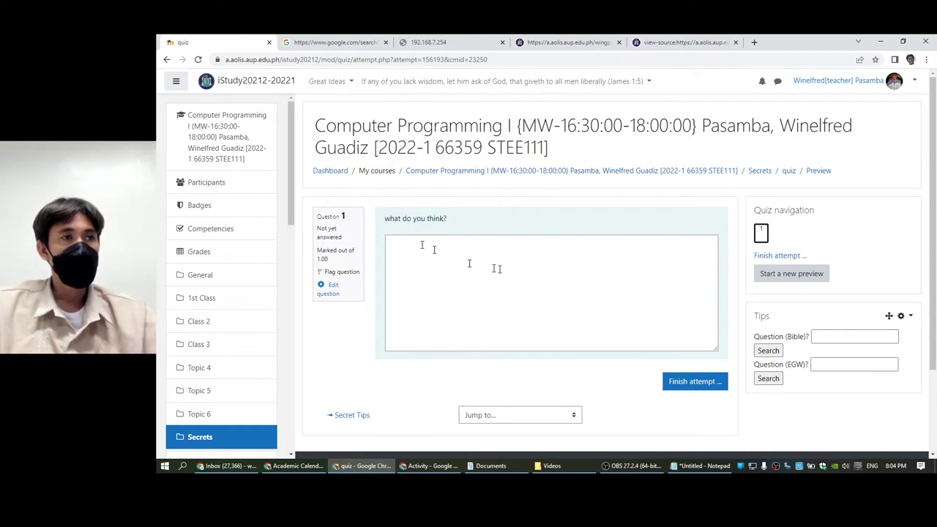
Step: Check the copy options on the word "think" and try to paste into the answer box as plain text
right_click(432, 218)
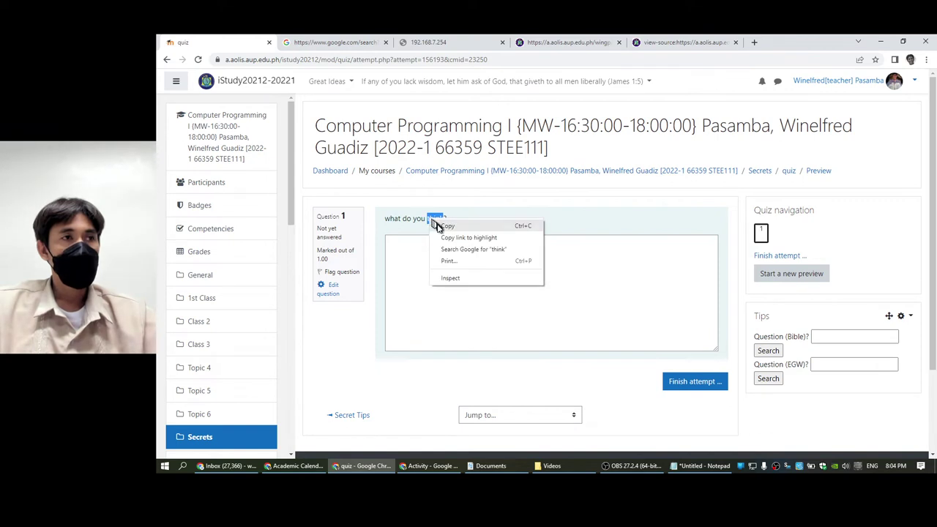
key("Escape")
right_click(421, 262)
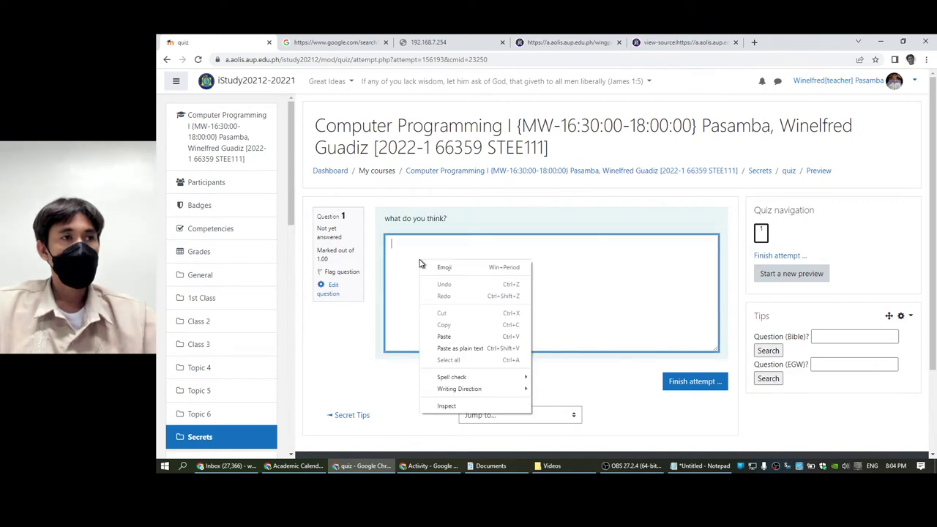
left_click(460, 348)
Step: Enter "afsdfasdf" as the essay answer and try pasting into the answer box again
type("afsdf")
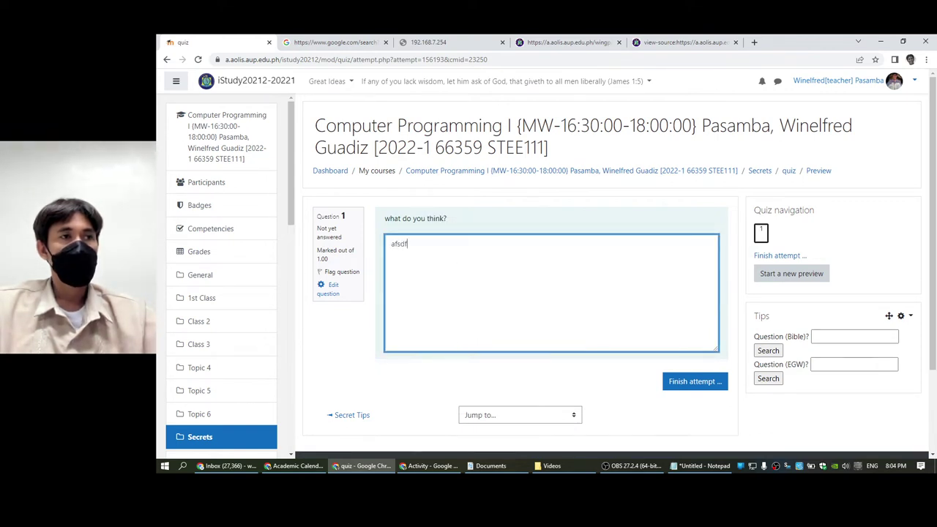
type("asdf")
right_click(444, 254)
left_click(494, 336)
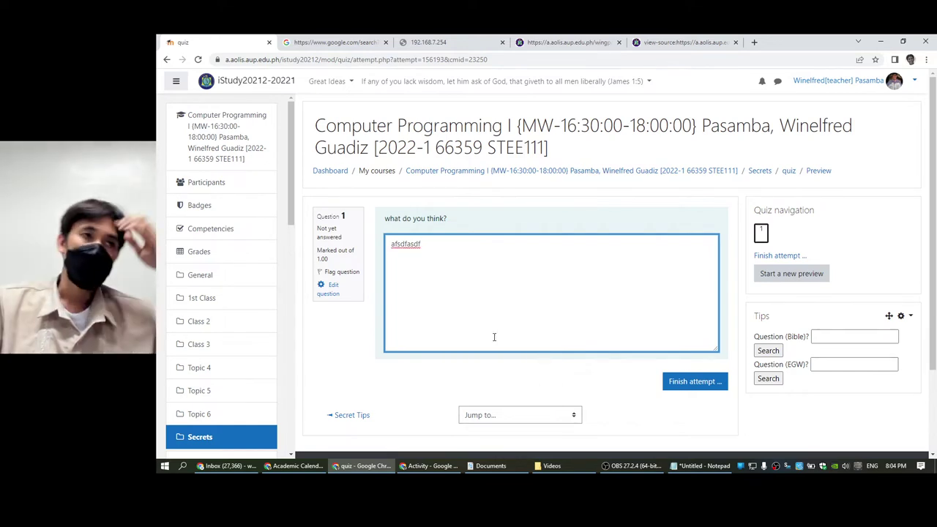
Step: Show the quiz attempt in the developer tools' responsive device view and collapse the site's navigation drawer
key("ctrl+shift+i")
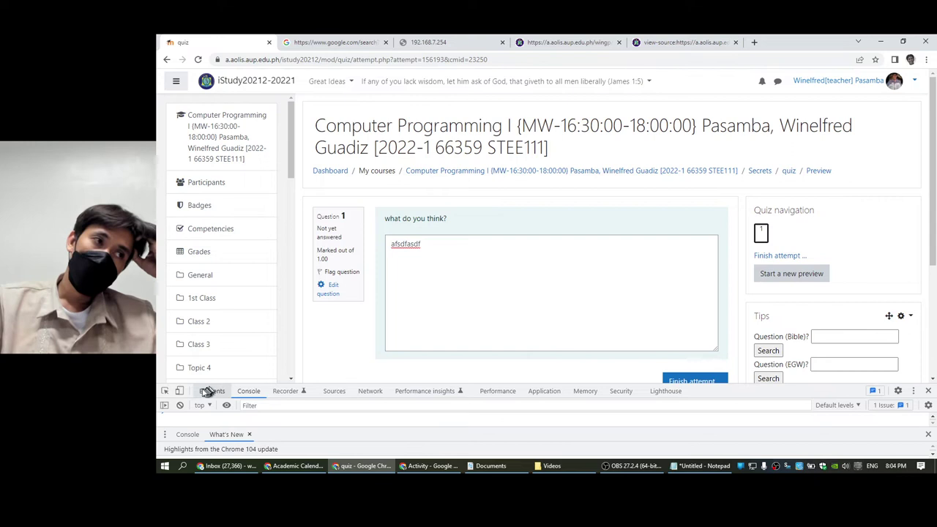
left_click(178, 390)
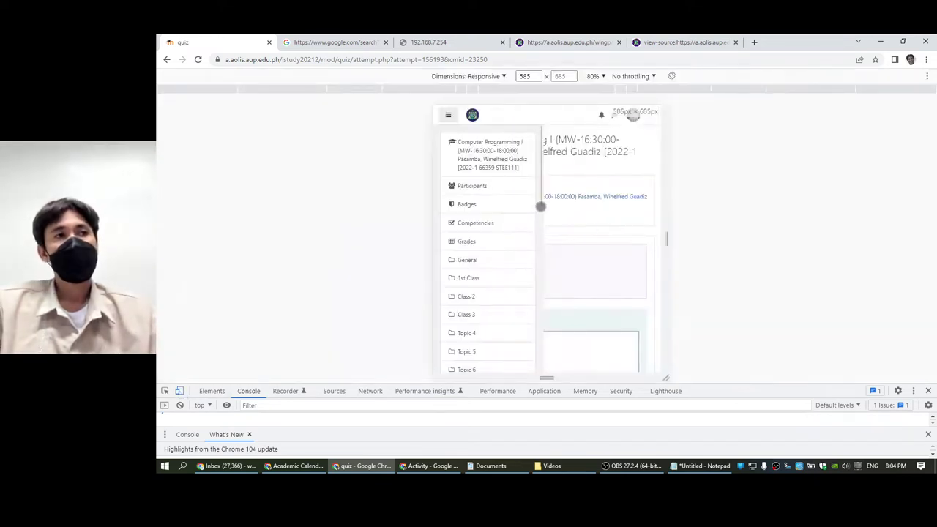
left_click(448, 117)
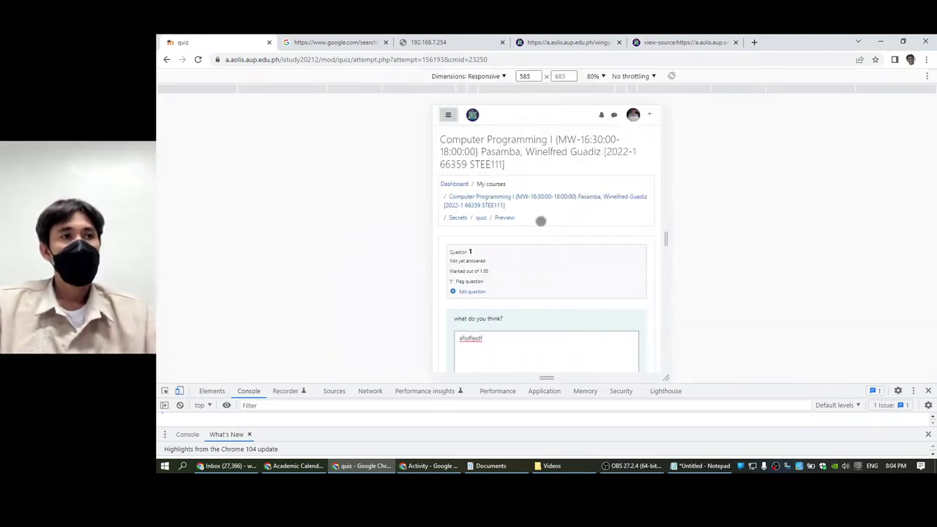
scroll(541, 221, "down", 3)
Step: Copy the answer text "afsdfasdf" in the mobile view and try to paste it back into the answer box
left_click(494, 184)
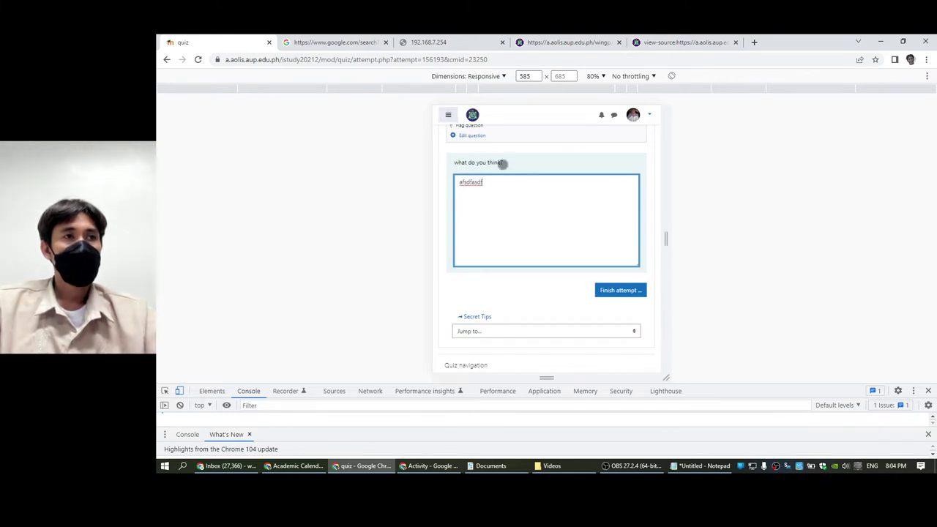
right_click(504, 181)
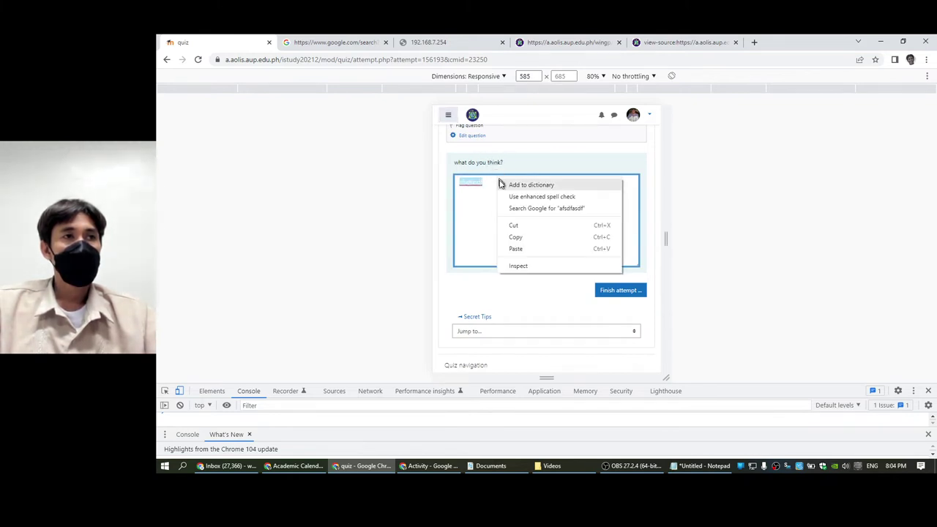
left_click(514, 238)
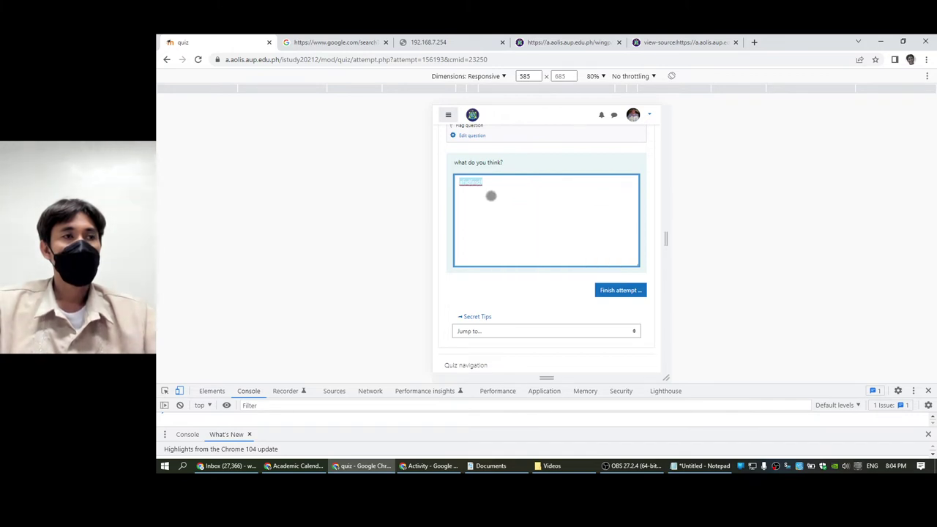
right_click(488, 186)
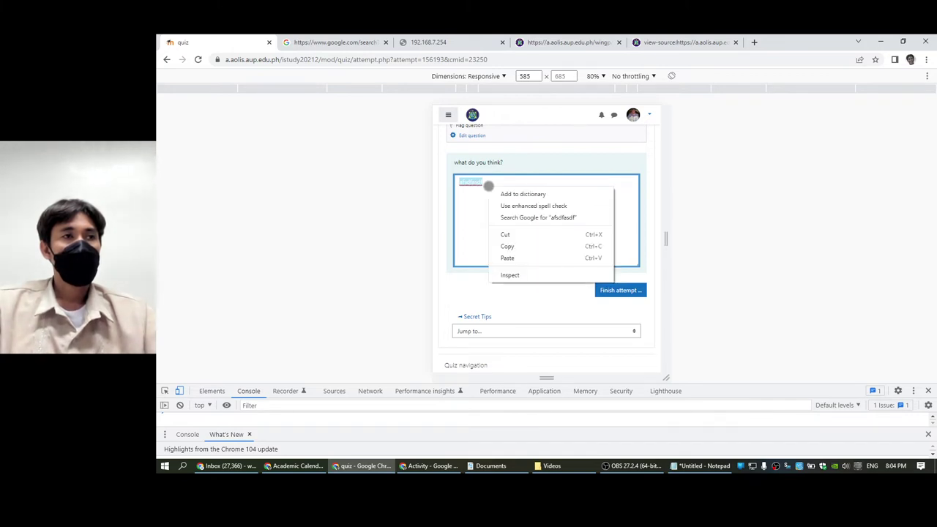
left_click(523, 254)
right_click(498, 202)
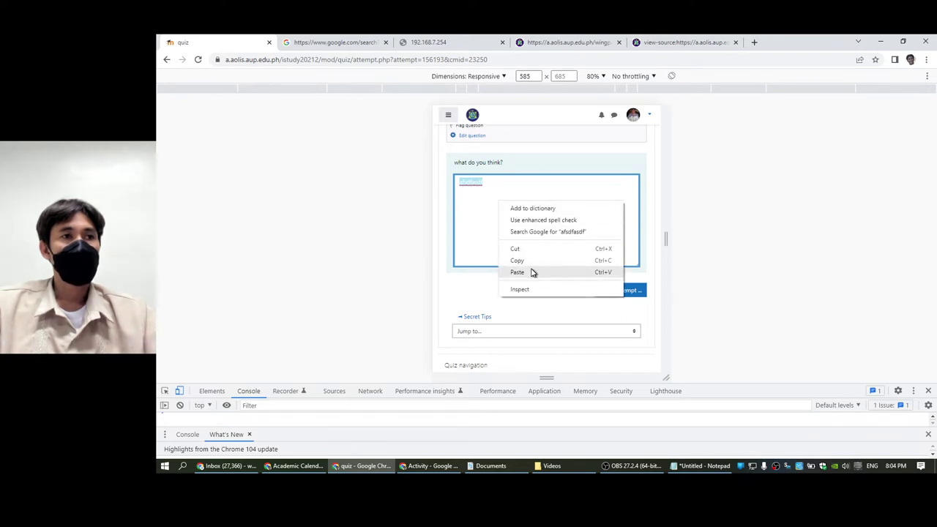
left_click(532, 272)
Step: Switch to Notepad, paste "afsdfasdf" on a new line below the three notes, and copy it from there
key("alt+Tab")
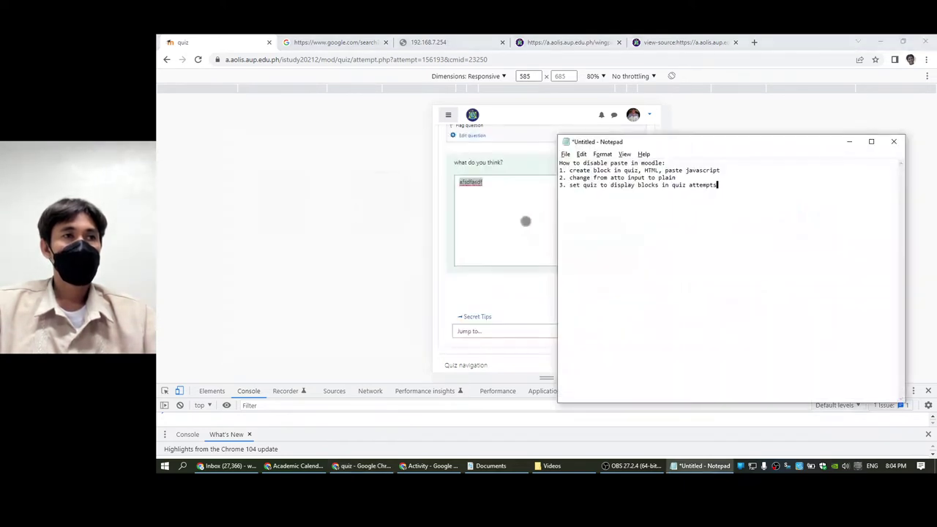
left_click_drag(571, 179, 609, 185)
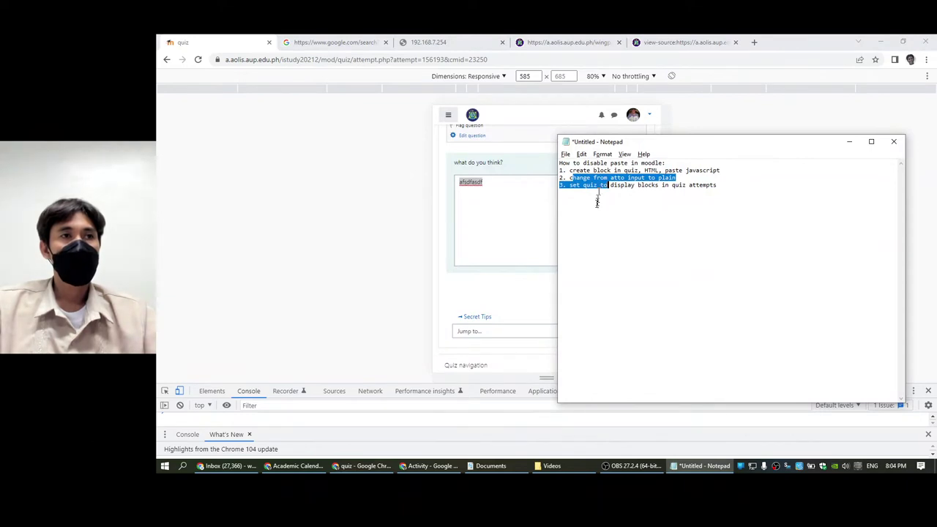
left_click(597, 203)
left_click(744, 207)
key("Return")
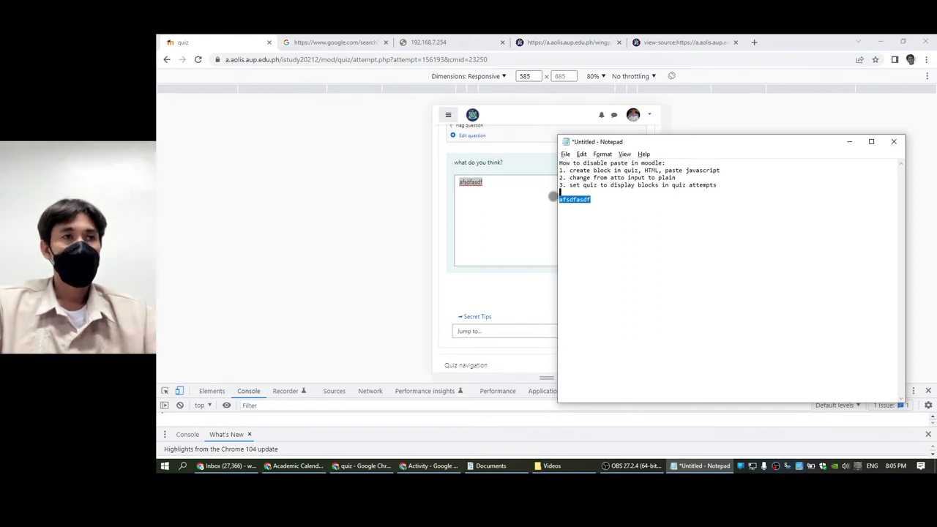
right_click(571, 196)
left_click(594, 229)
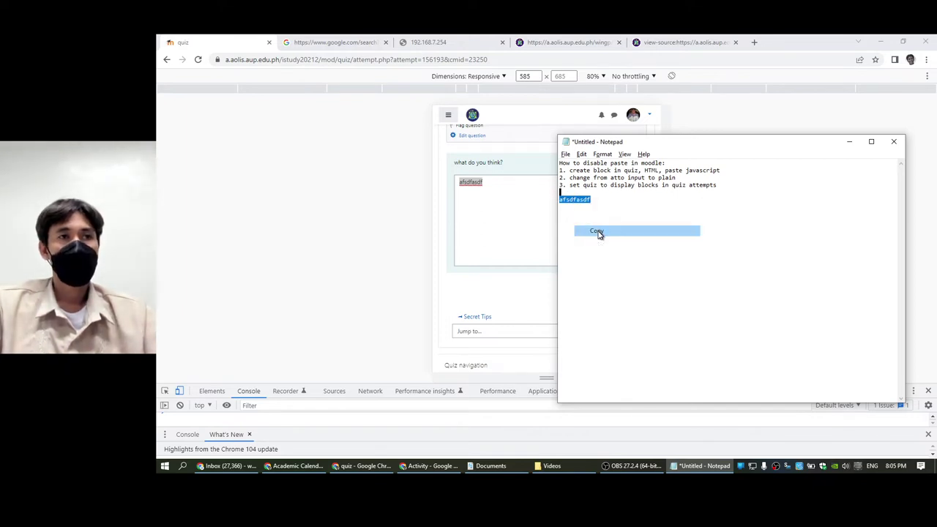
Step: Return to the quiz attempt in Chrome and try to paste the text copied from Notepad into the answer box
left_click(539, 214)
right_click(538, 216)
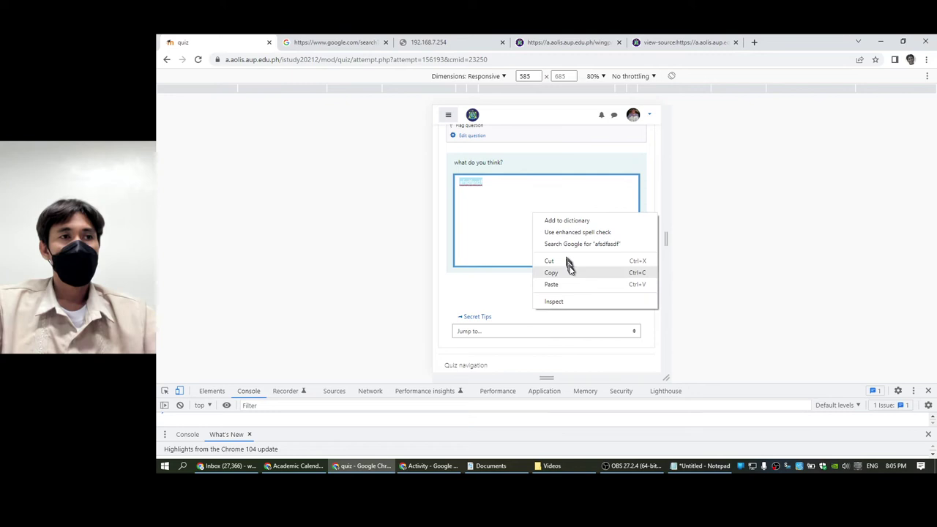
left_click(575, 284)
Step: Examine the whole quiz attempt page in the mobile view, from the question to the quiz navigation and Tips block
scroll(527, 213, "down", 3)
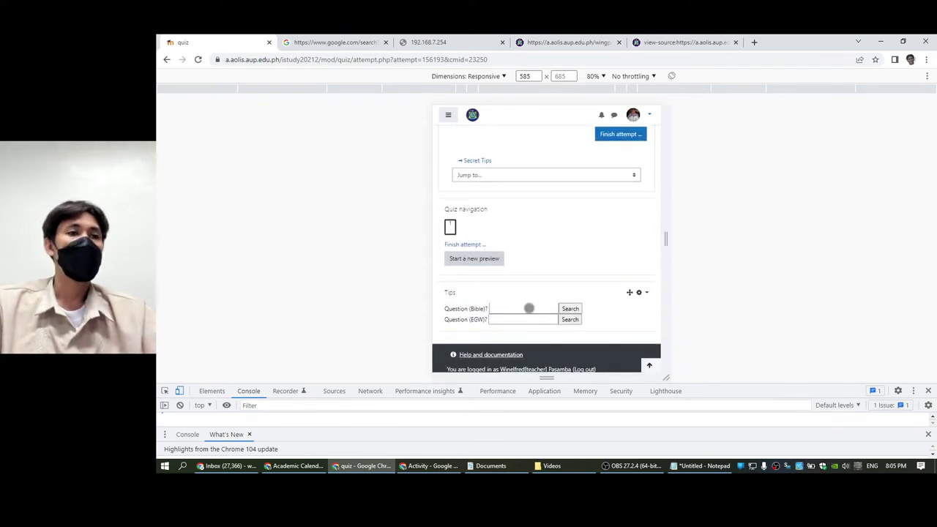
scroll(529, 309, "up", 4)
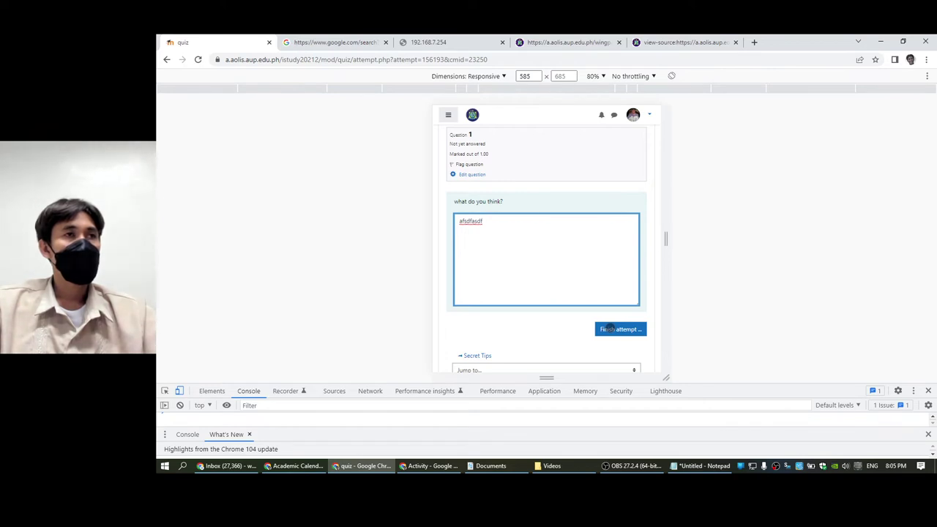
scroll(553, 249, "up", 3)
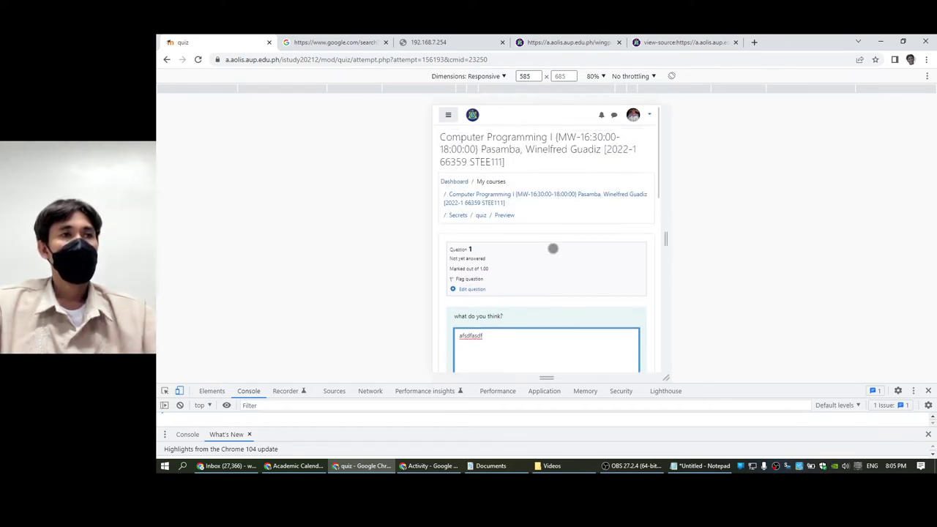
scroll(553, 249, "down", 10)
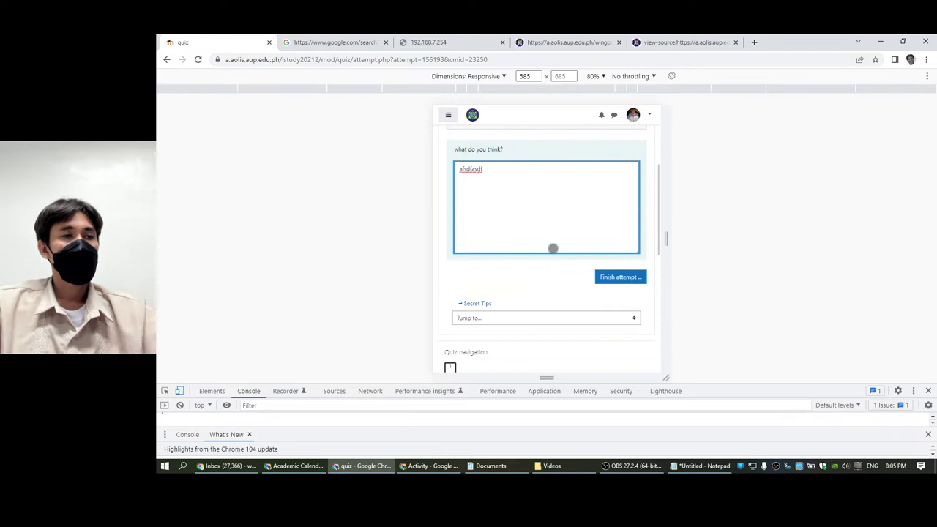
scroll(554, 243, "up", 5)
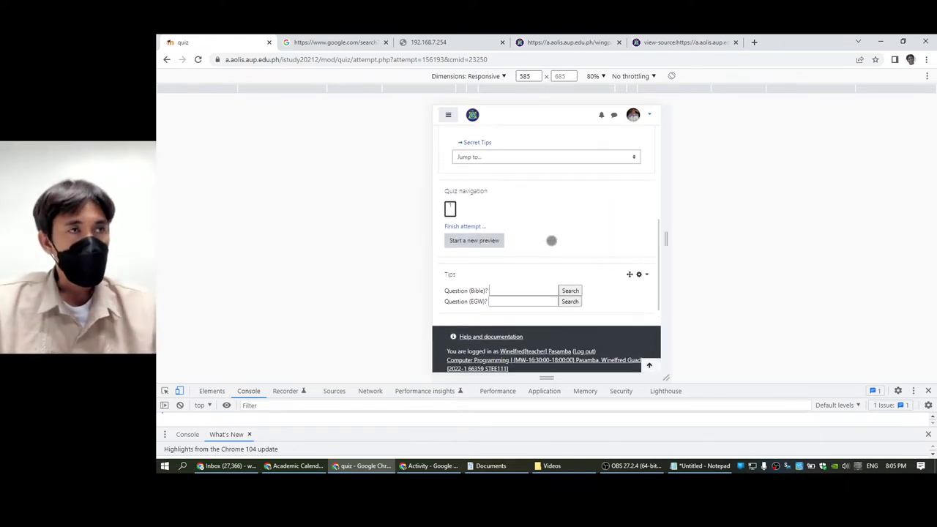
scroll(551, 241, "up", 3)
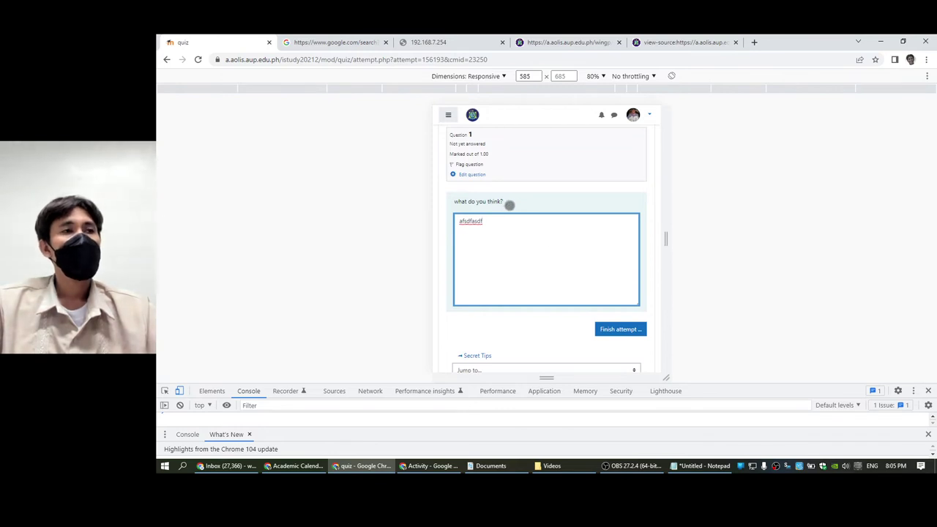
scroll(520, 203, "up", 2)
scroll(521, 203, "down", 3)
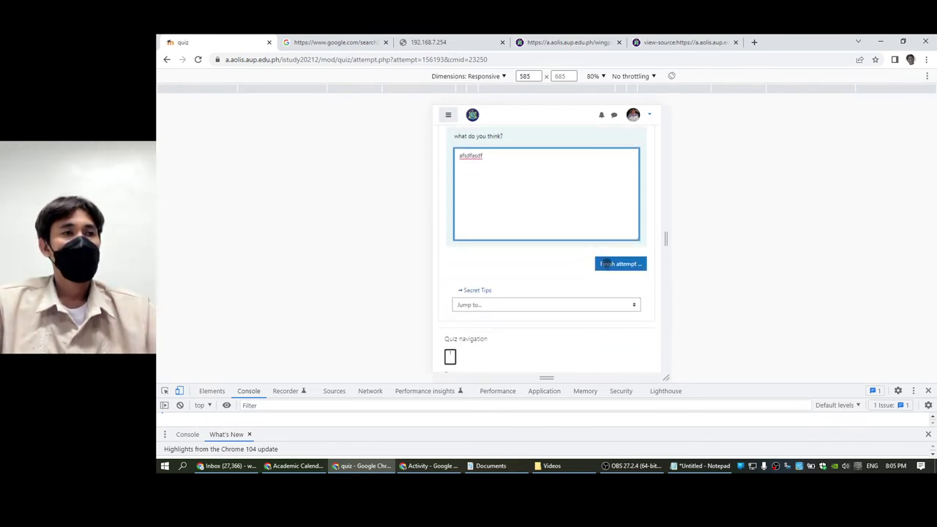
scroll(582, 245, "down", 2)
scroll(561, 231, "up", 5)
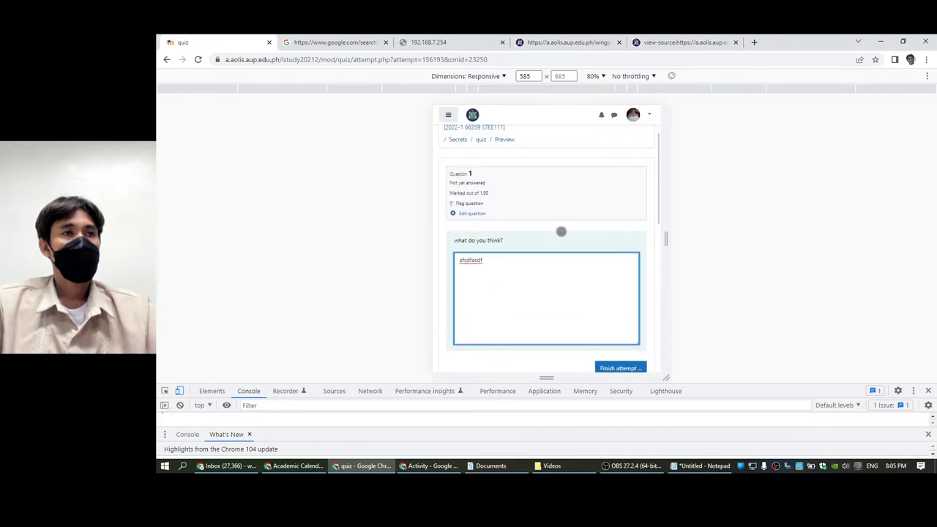
Step: Switch to Notepad and review the three listed steps for disabling paste in Moodle, highlighting each one
key("alt+Tab")
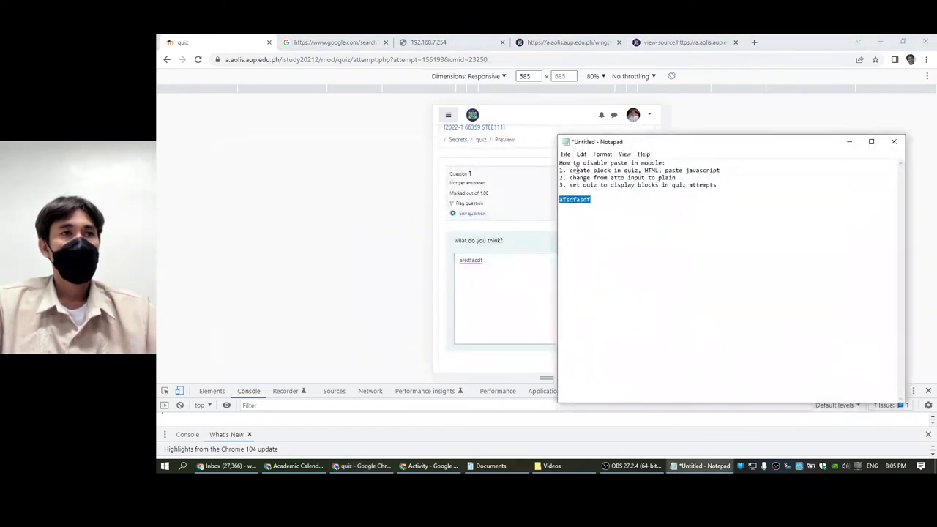
left_click_drag(570, 170, 728, 167)
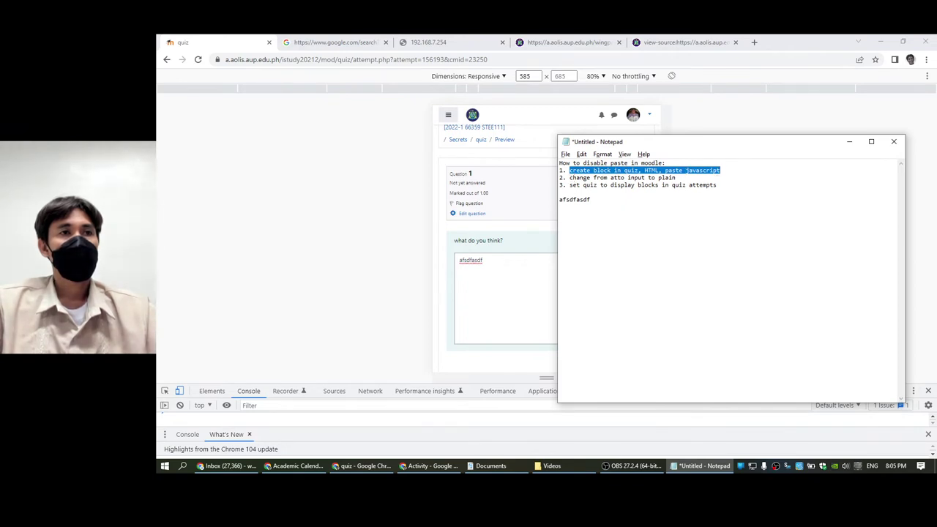
left_click_drag(570, 177, 612, 178)
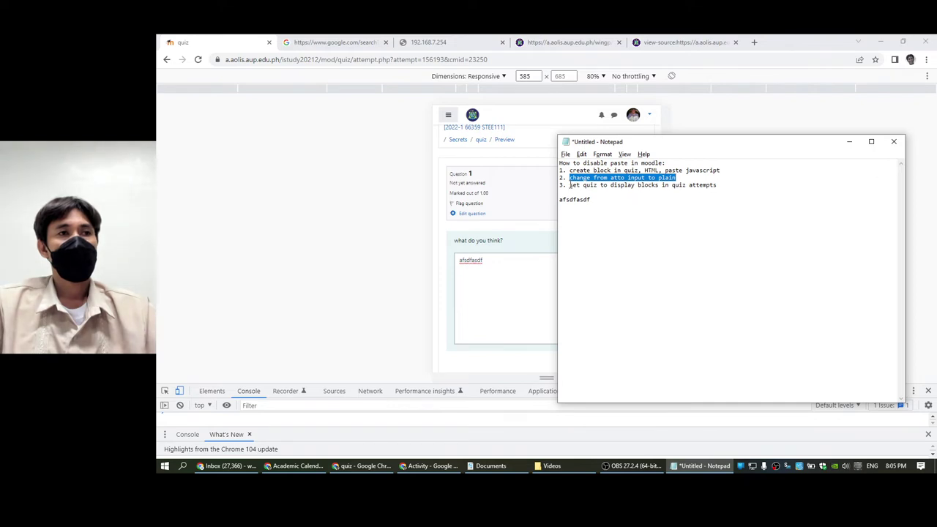
left_click_drag(570, 185, 717, 186)
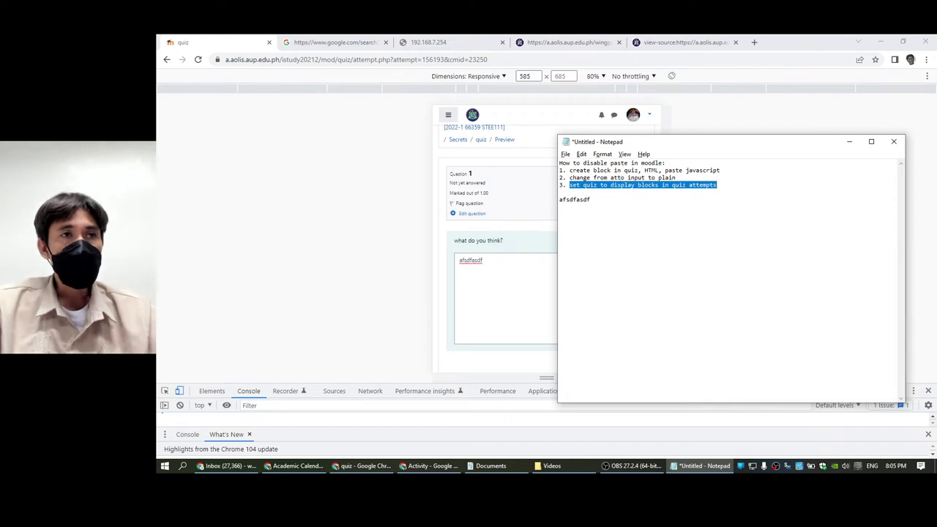
left_click_drag(718, 185, 716, 186)
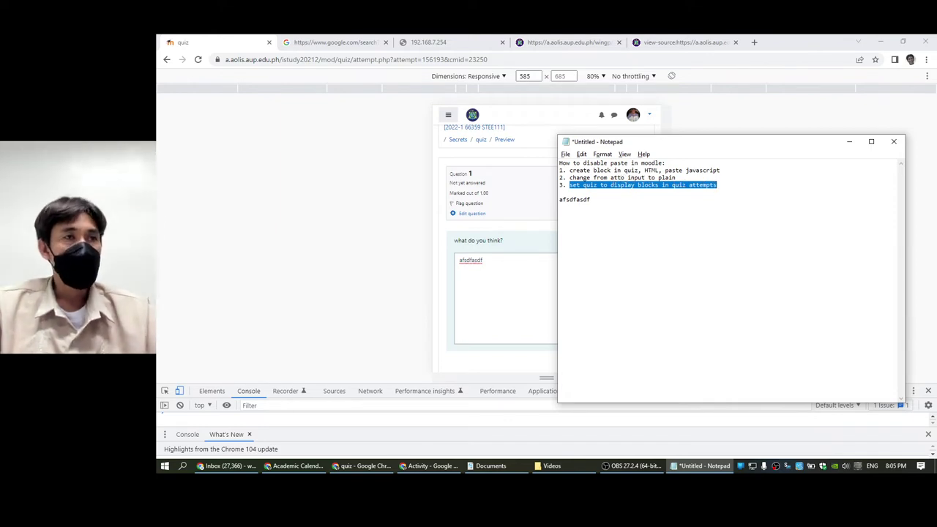
Step: Switch back to Chrome, close the developer tools, and leave the quiz attempt for the course's Secrets section
key("alt+Tab")
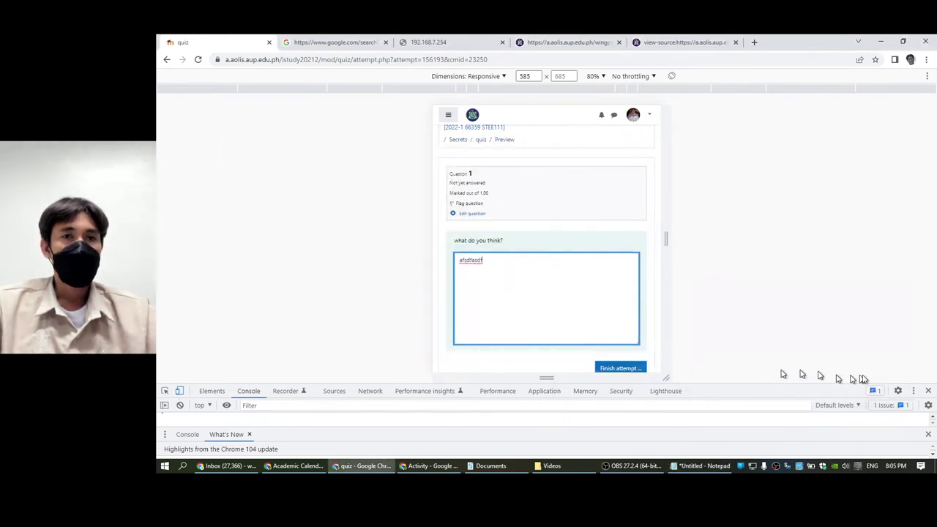
left_click(928, 391)
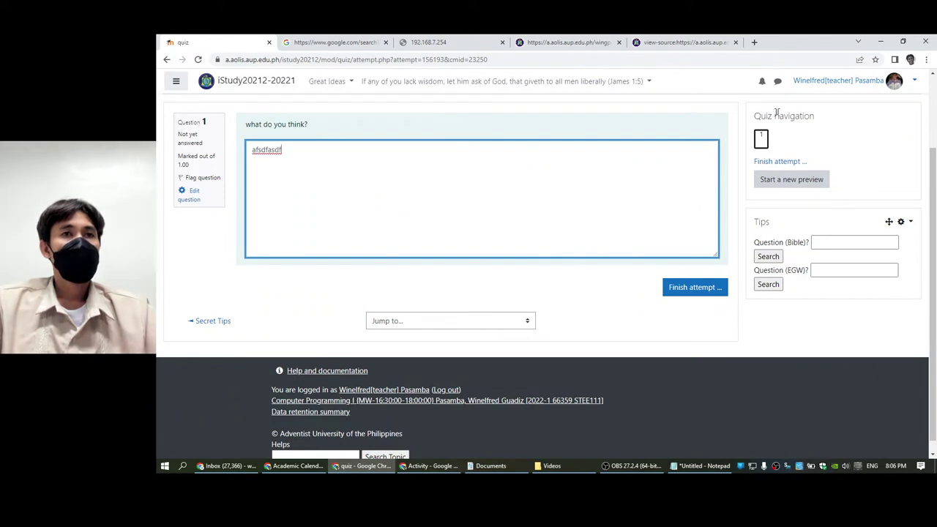
scroll(590, 194, "up", 2)
left_click(650, 172)
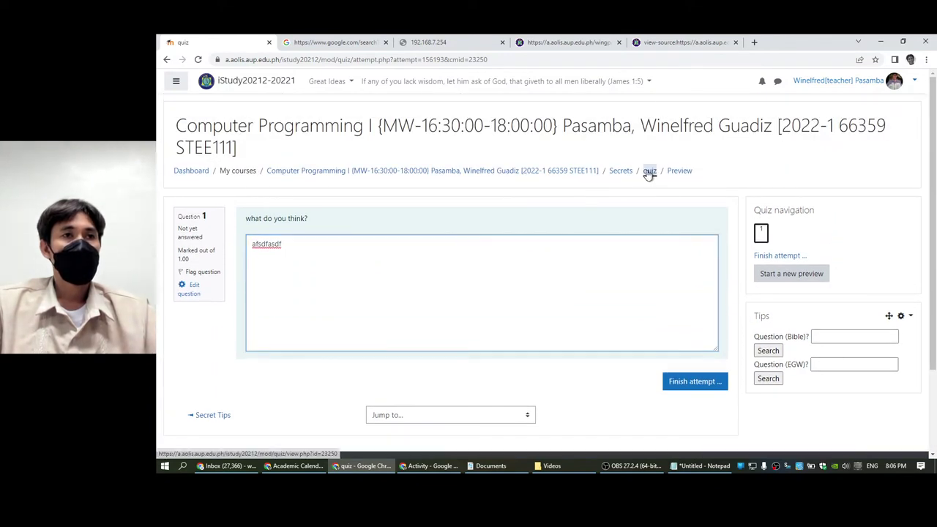
left_click(605, 115)
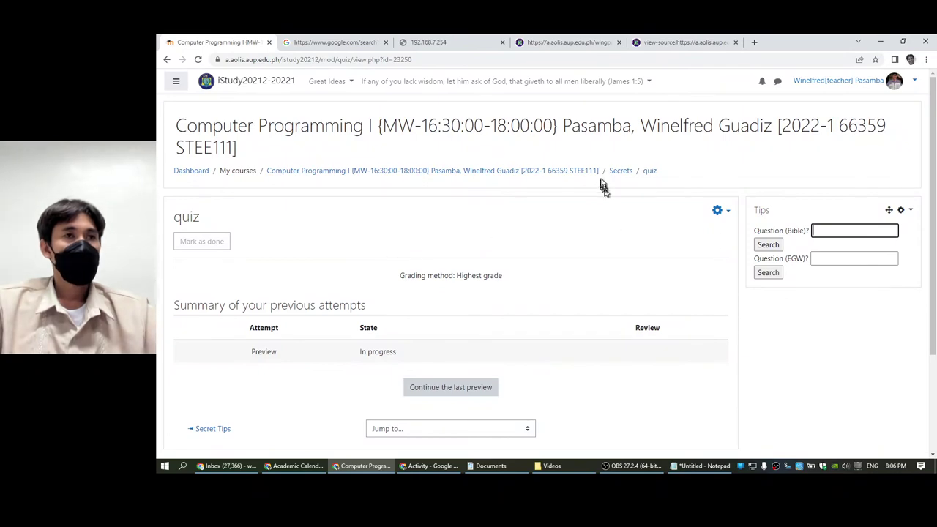
left_click(623, 171)
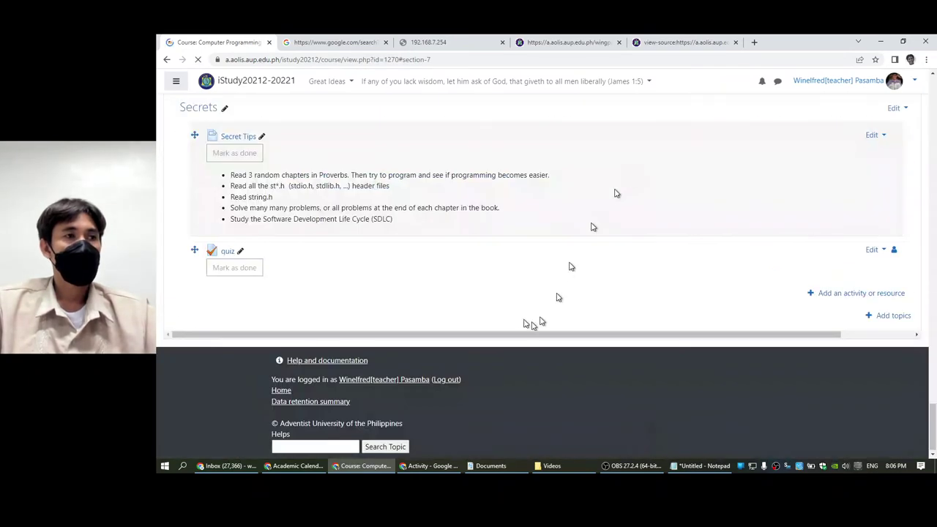
Step: Recheck the third listed step in Notepad and open the settings of the quiz in the course's Secrets section
key("alt+Tab")
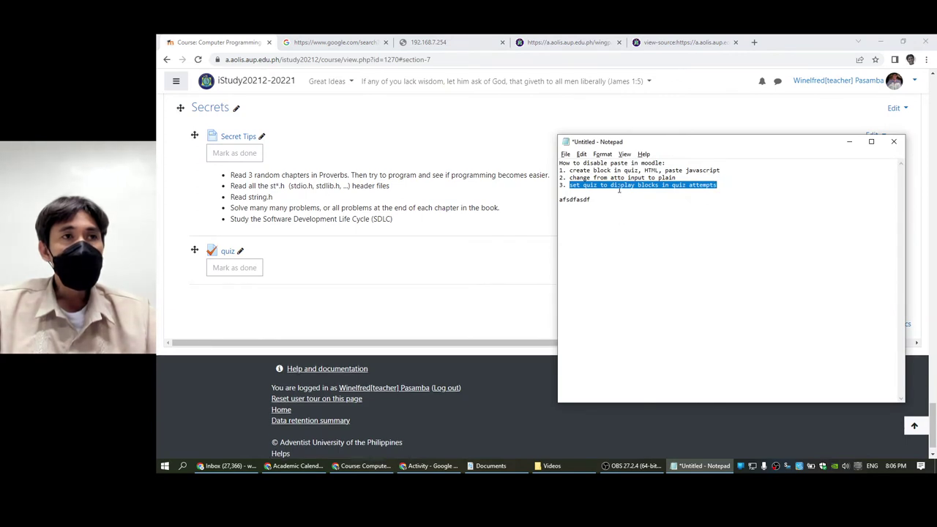
key("alt+Tab")
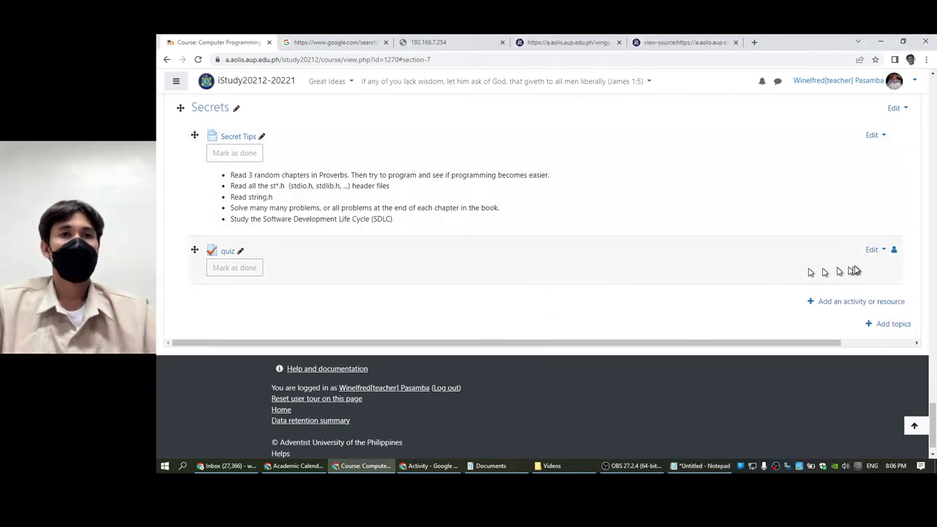
left_click(872, 252)
left_click(864, 253)
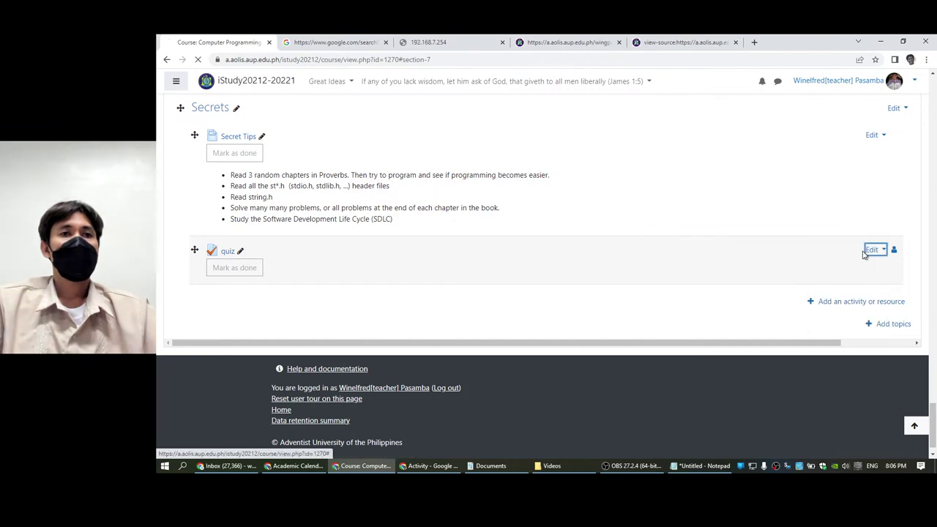
Step: Expand the quiz's Layout and Appearance settings, including their additional options
scroll(313, 296, "down", 2)
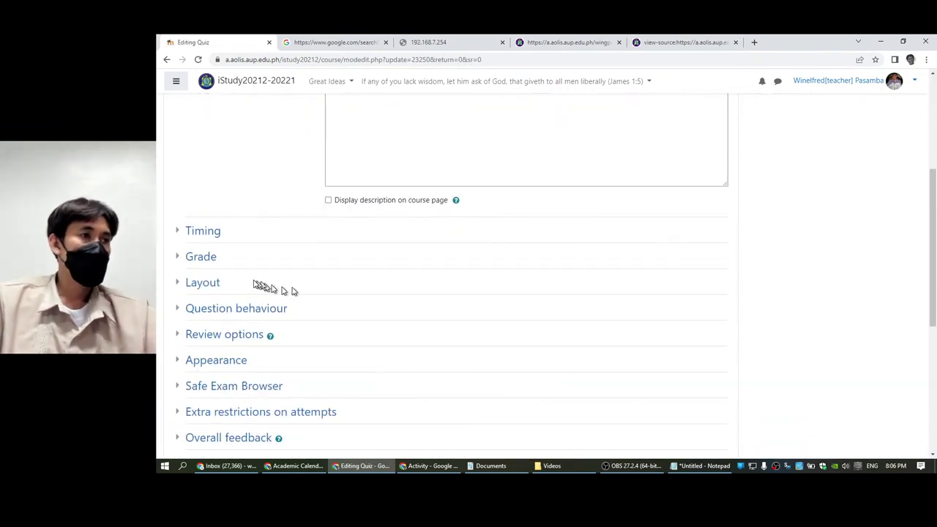
left_click(202, 284)
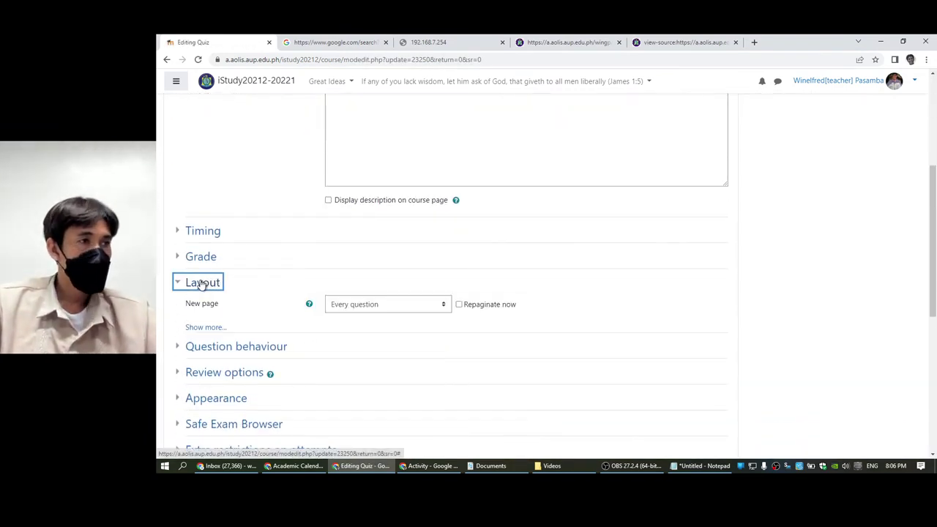
left_click(202, 328)
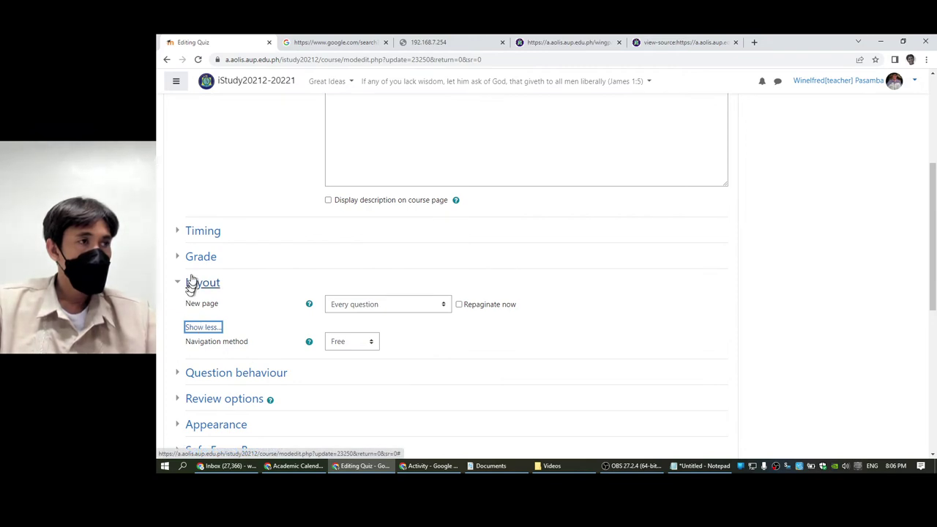
scroll(194, 311, "down", 1)
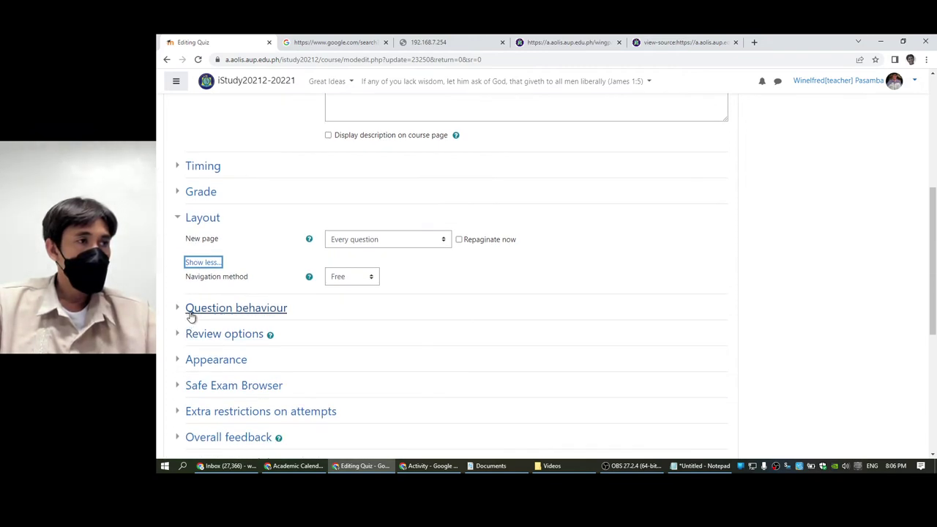
left_click(183, 363)
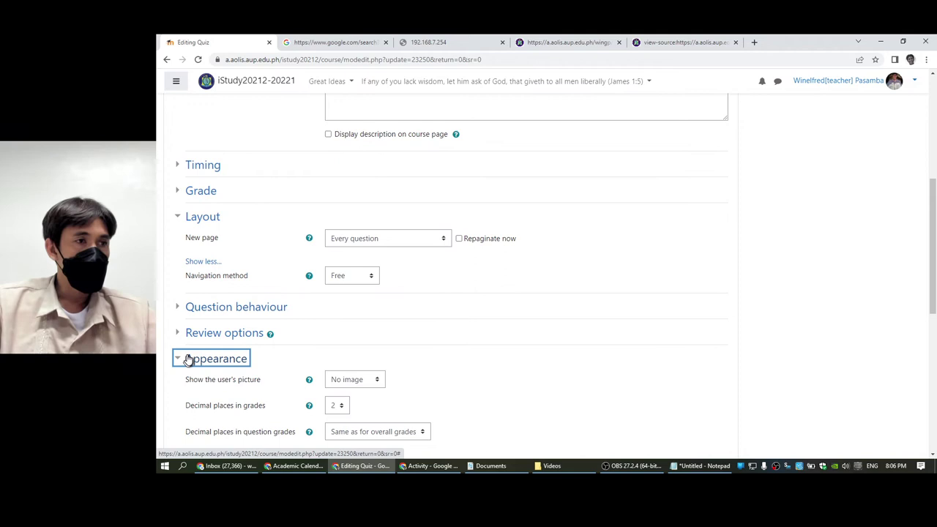
scroll(186, 359, "down", 2)
left_click(200, 358)
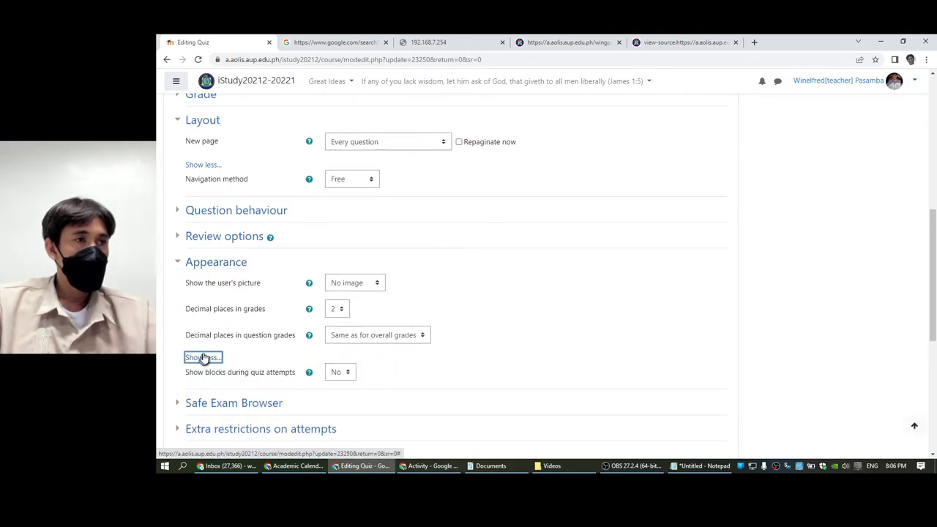
Step: Examine the quiz's Review options and look over the remaining settings sections up to General
left_click(219, 238)
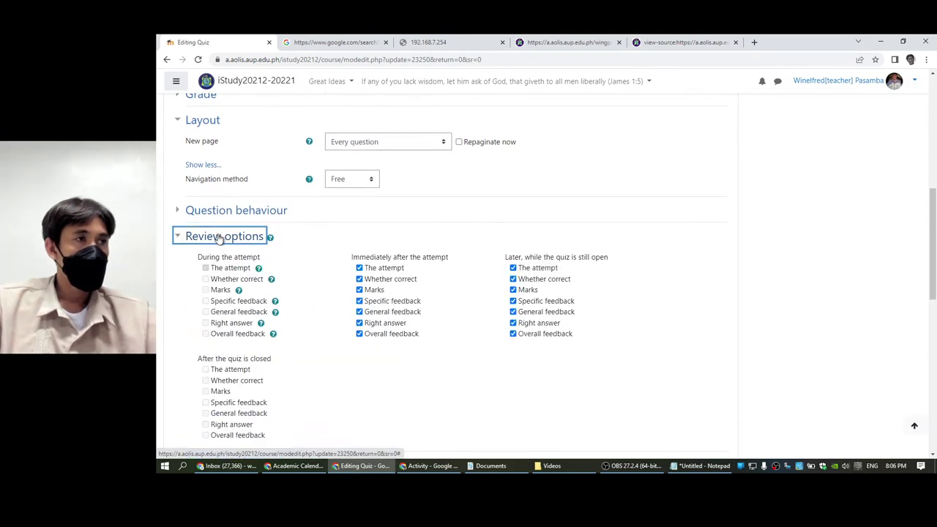
left_click(218, 237)
scroll(189, 330, "down", 2)
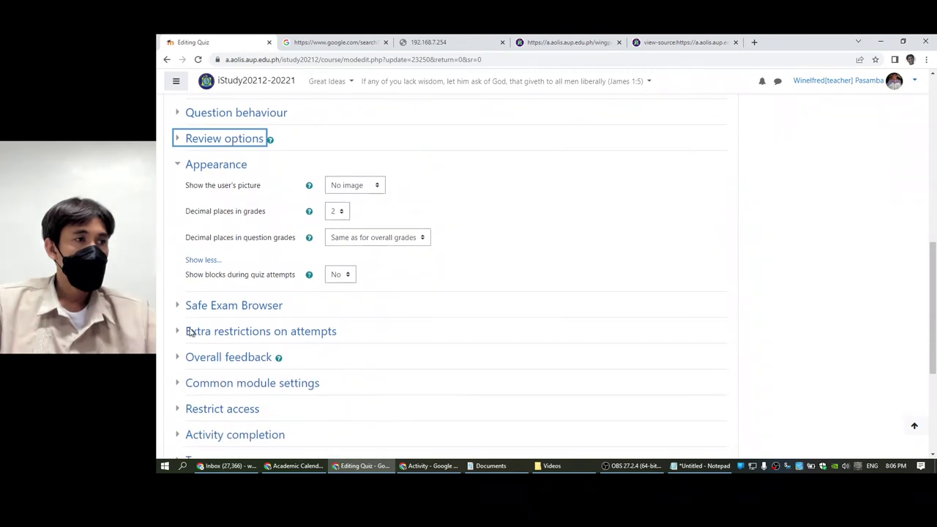
scroll(191, 330, "down", 1)
scroll(192, 329, "up", 4)
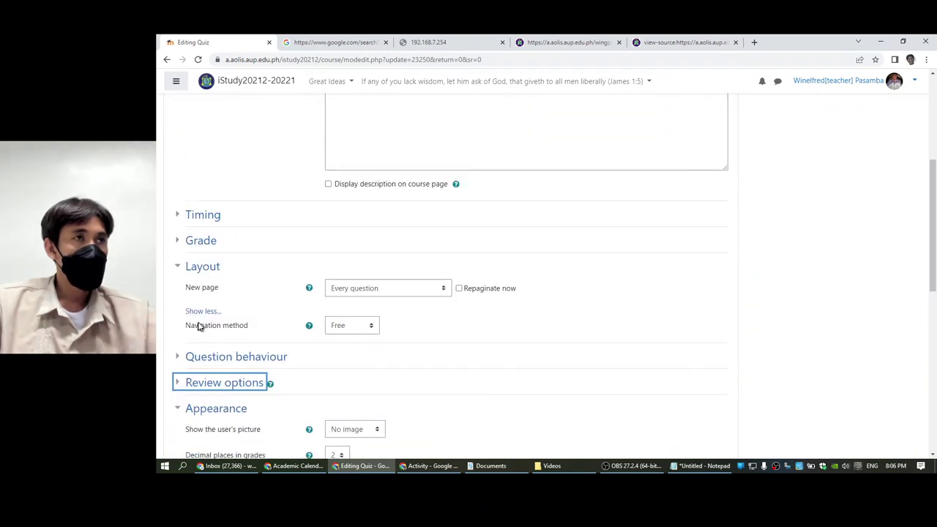
scroll(329, 187, "up", 4)
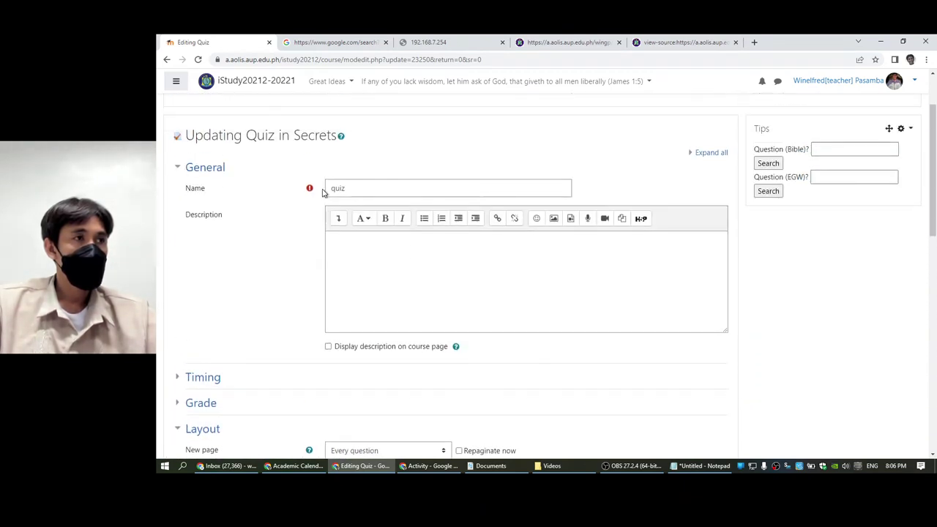
Step: Examine the quiz's full Question behaviour options, Overall feedback, and Extra restrictions on attempts
scroll(293, 209, "down", 3)
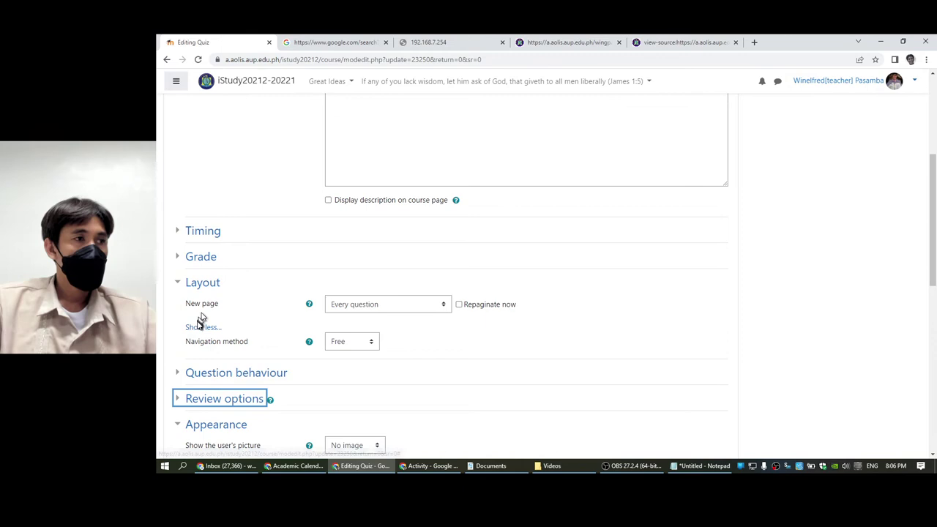
scroll(203, 326, "down", 1)
left_click(197, 324)
scroll(198, 324, "down", 1)
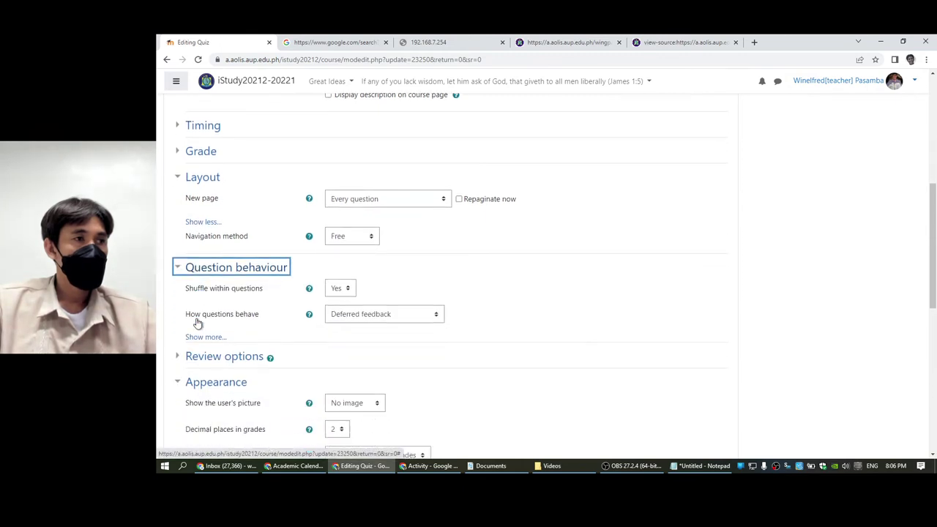
left_click(204, 330)
scroll(205, 331, "down", 4)
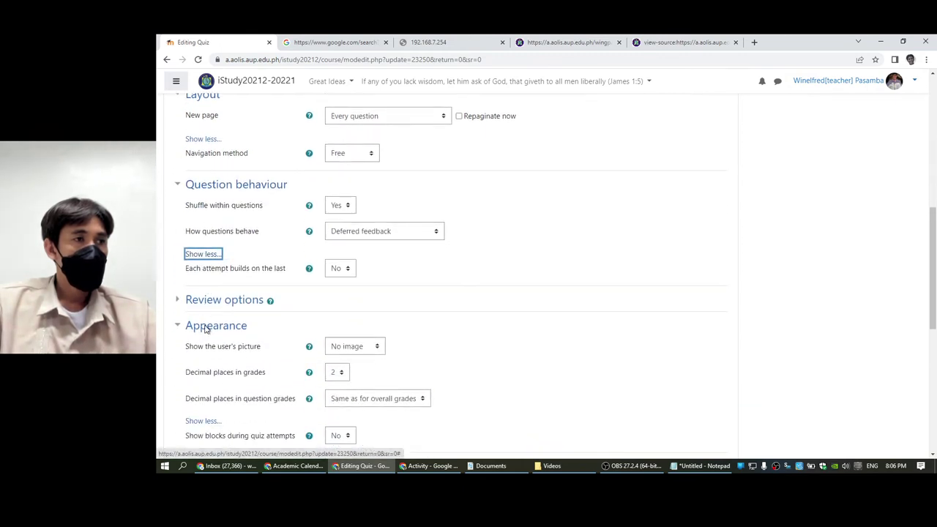
scroll(205, 330, "down", 2)
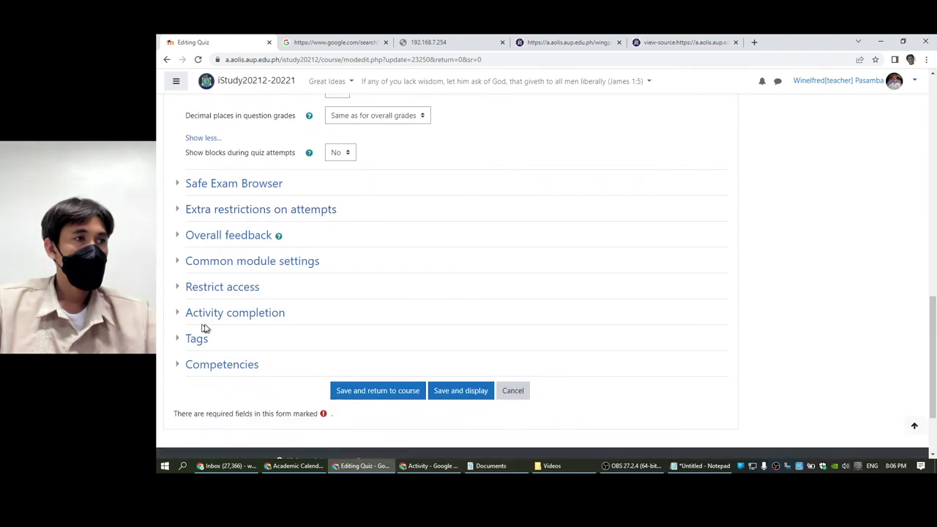
left_click(202, 236)
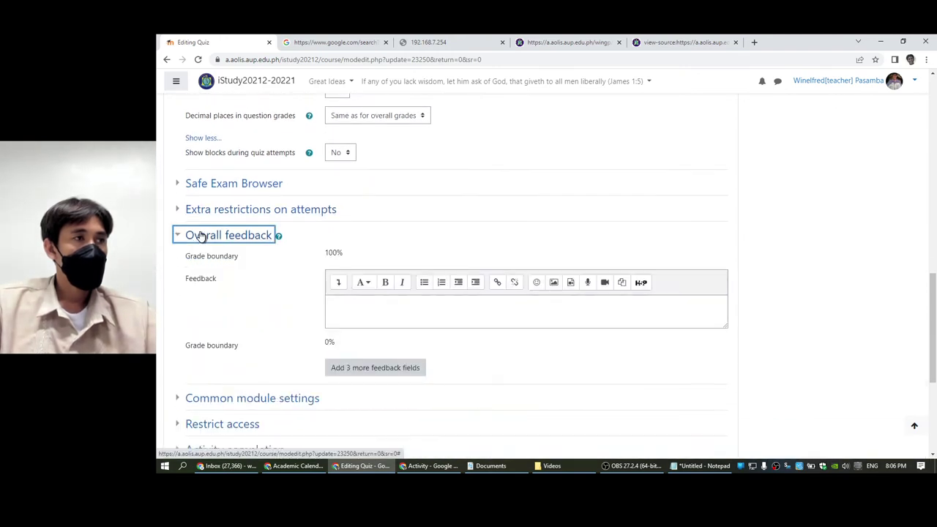
left_click(202, 236)
left_click(205, 209)
left_click(205, 210)
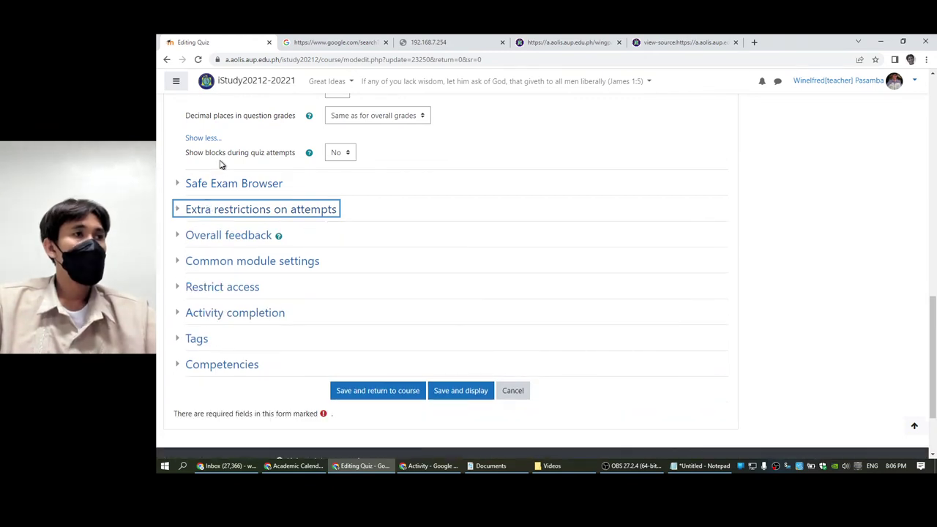
Step: Set Show blocks during quiz attempts to Yes, then save and display the quiz
left_click_drag(198, 169, 267, 174)
scroll(267, 174, "up", 2)
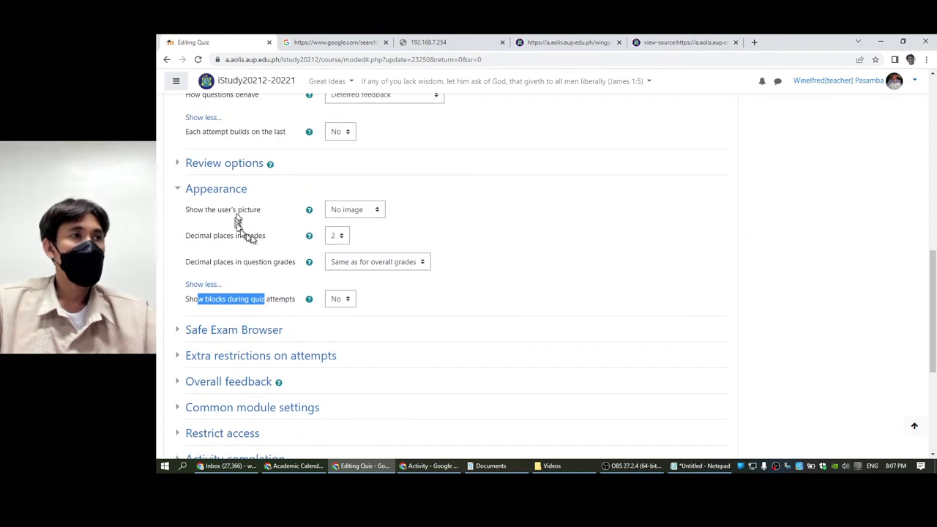
left_click(335, 300)
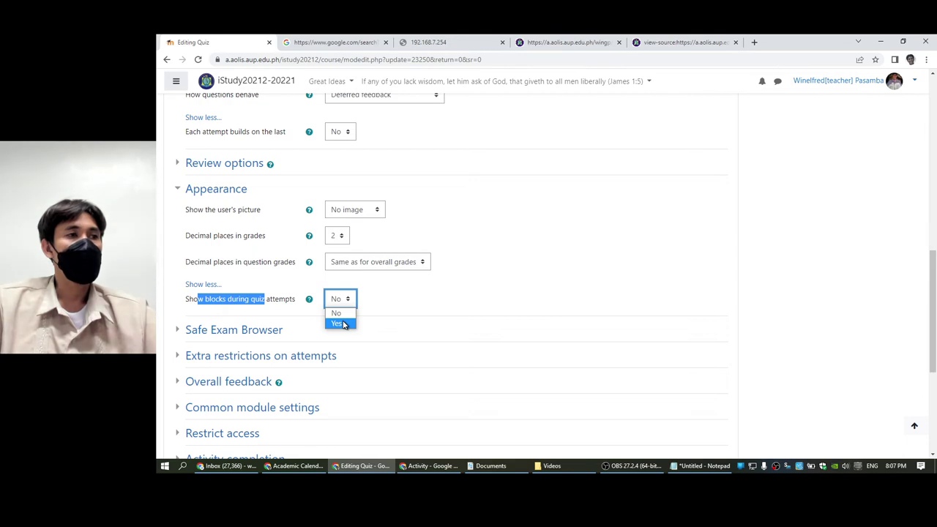
left_click(344, 324)
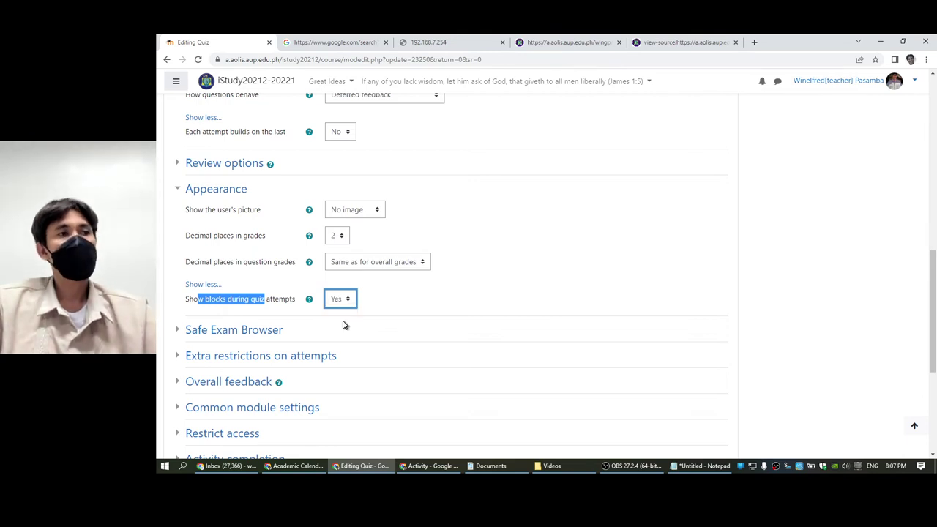
left_click(371, 302)
scroll(371, 302, "down", 1)
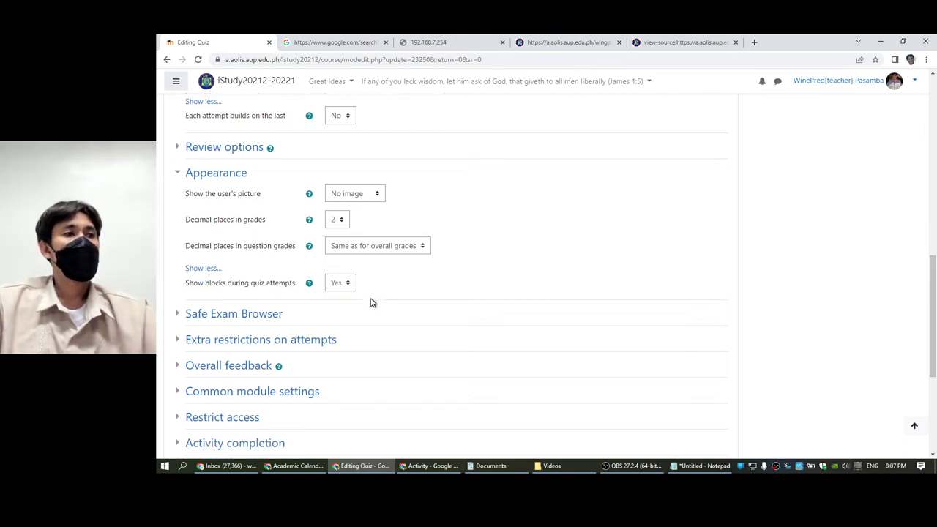
scroll(371, 302, "down", 2)
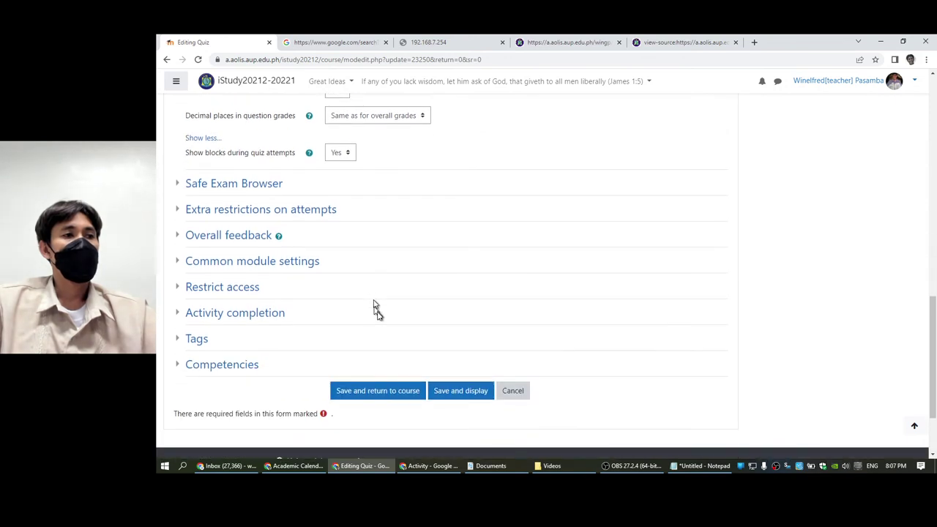
left_click(459, 396)
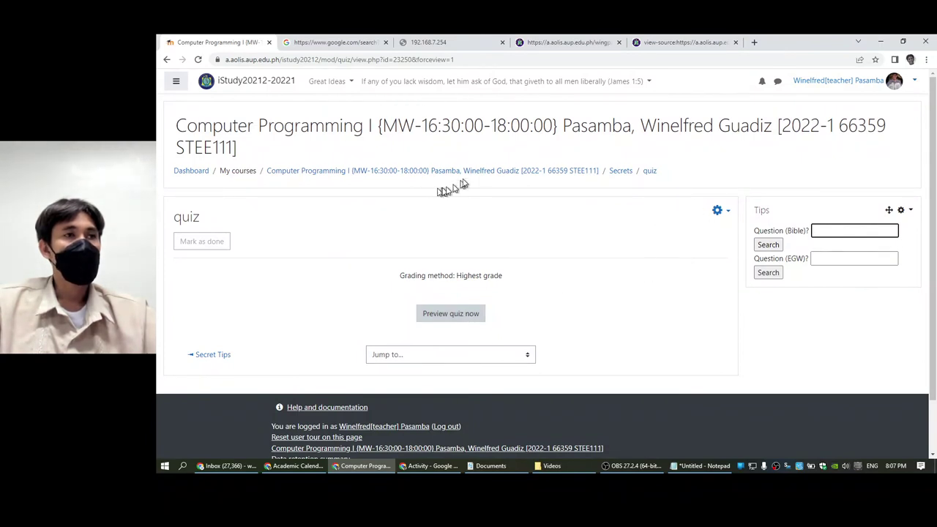
Step: Open the settings of the Activity quiz under August 26, 2022 President's Hour in the Student Convocation course
left_click(175, 81)
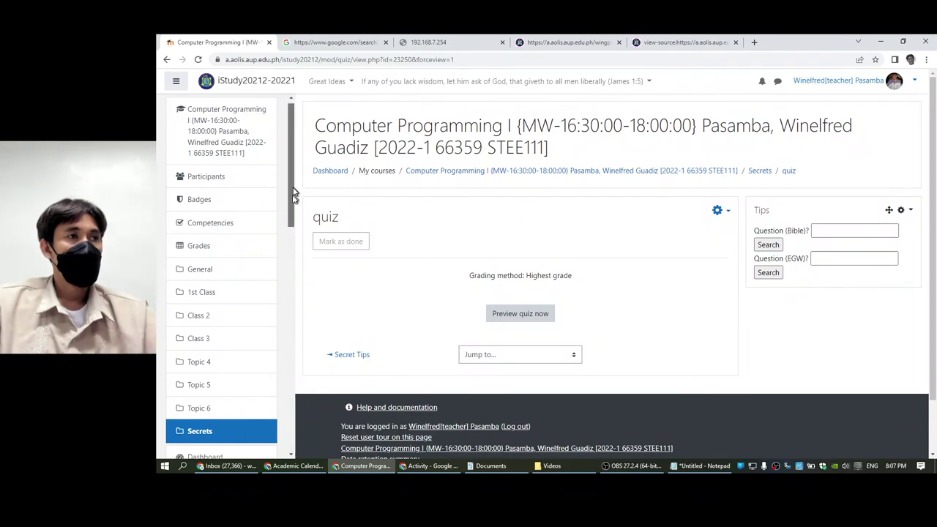
left_click_drag(293, 194, 289, 421)
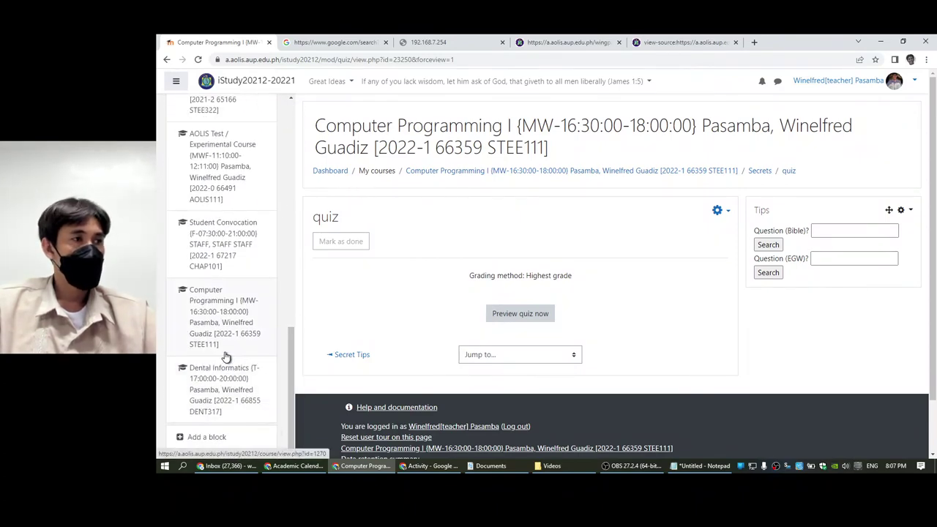
left_click(223, 244)
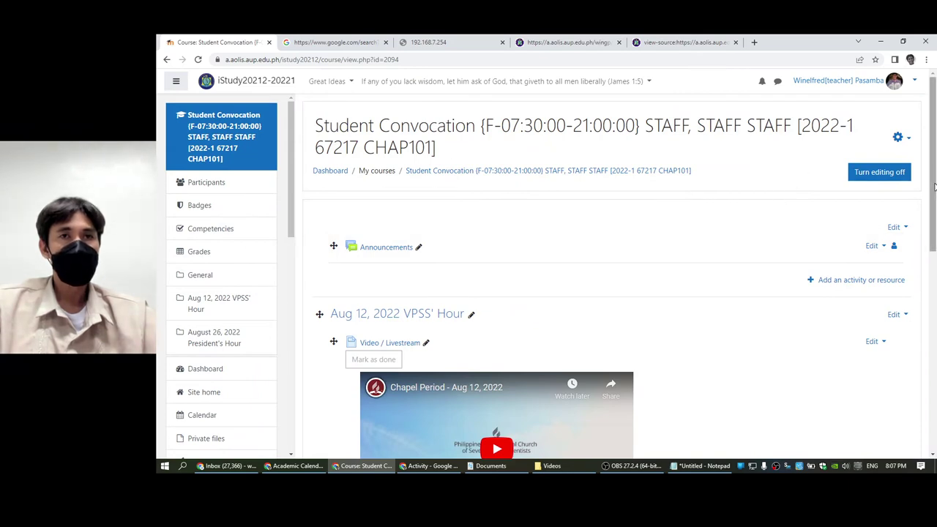
left_click_drag(934, 187, 933, 374)
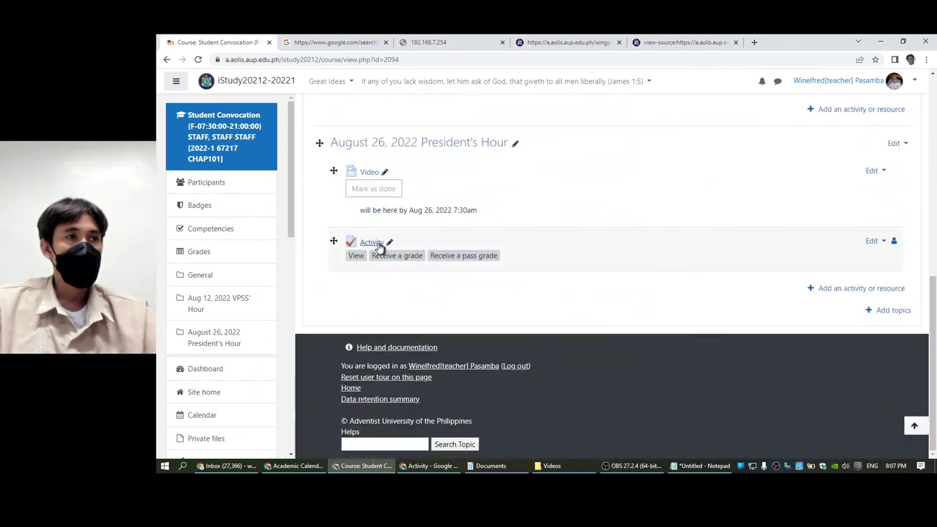
left_click(877, 242)
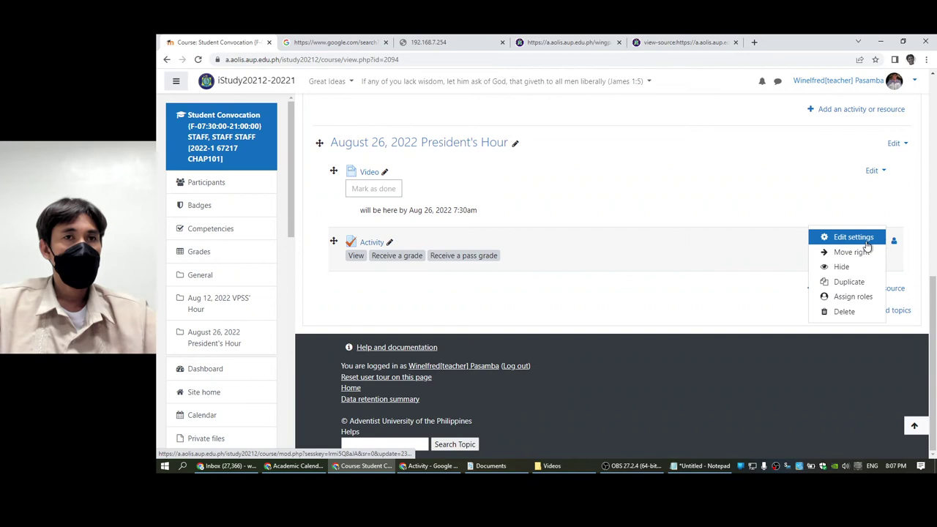
left_click(853, 238)
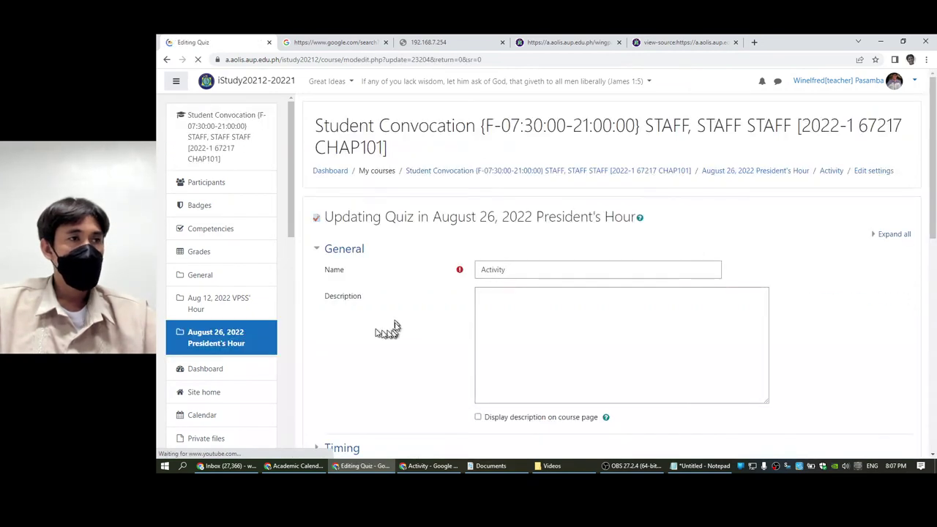
Step: Examine the quiz's Appearance, Review options, Question behaviour and full Layout settings
scroll(381, 328, "down", 3)
scroll(375, 328, "down", 1)
left_click(318, 299)
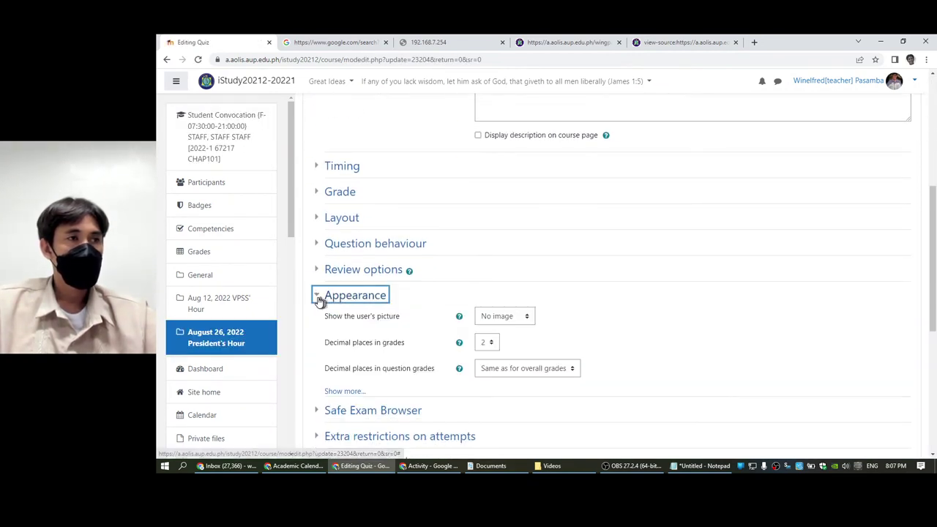
left_click(317, 271)
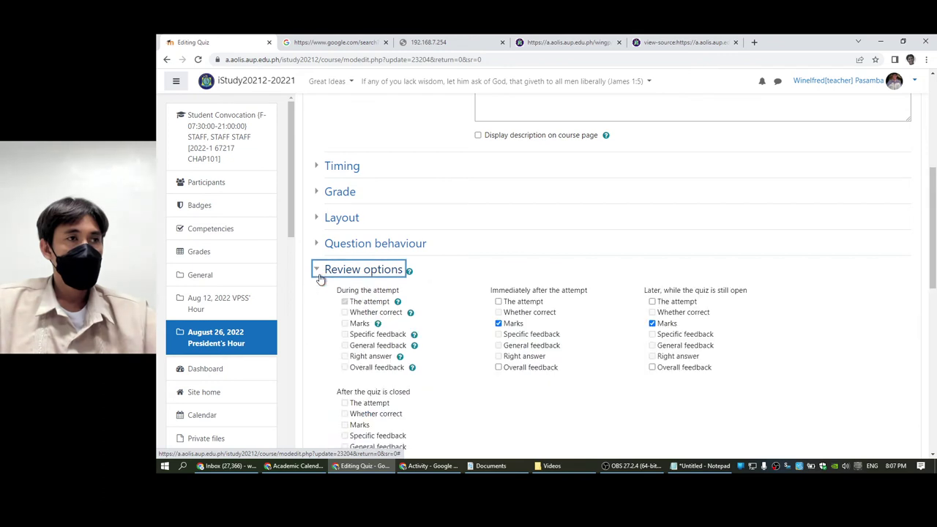
left_click(318, 272)
left_click(322, 247)
left_click(324, 248)
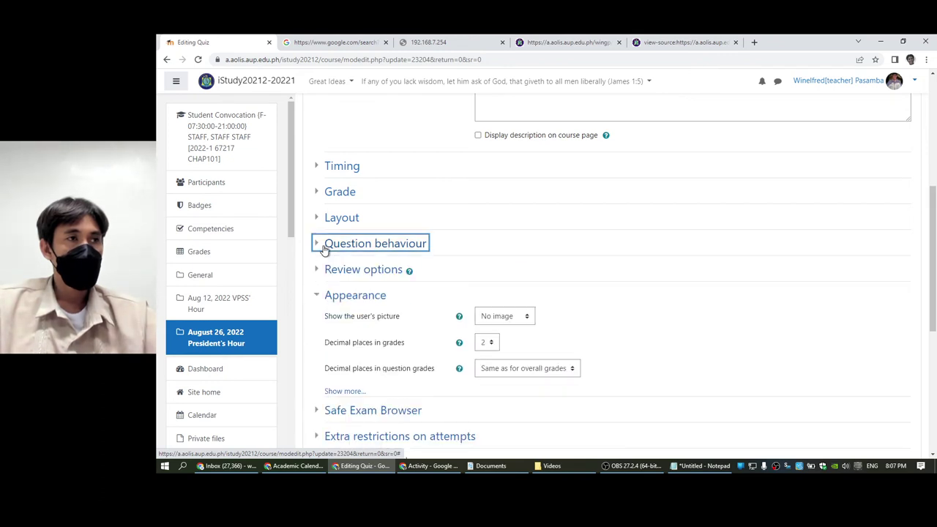
left_click(330, 220)
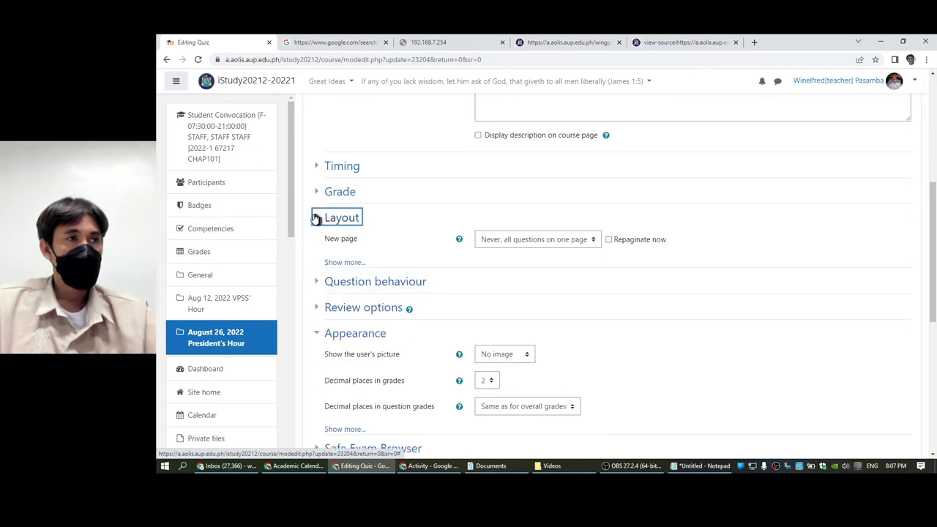
left_click(339, 264)
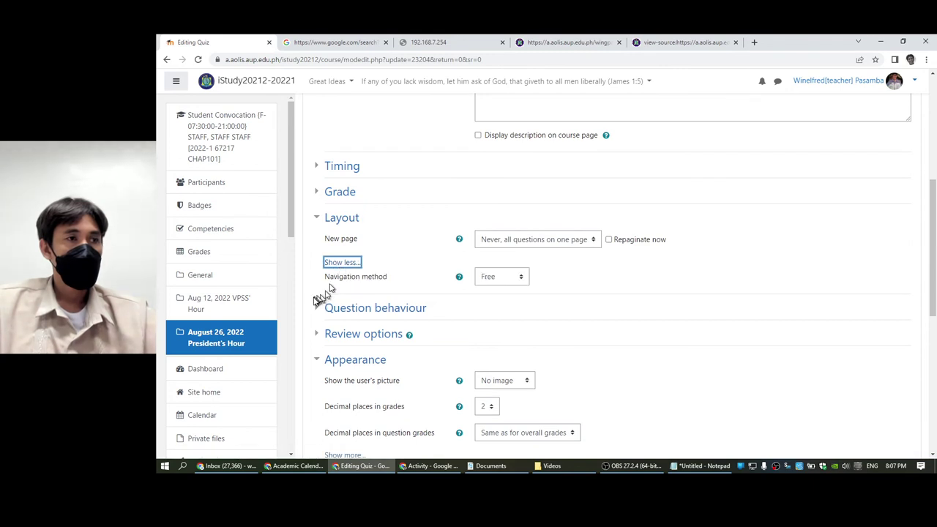
Step: Examine the quiz's Extra restrictions on attempts, Overall feedback and Common module settings
scroll(320, 299, "down", 4)
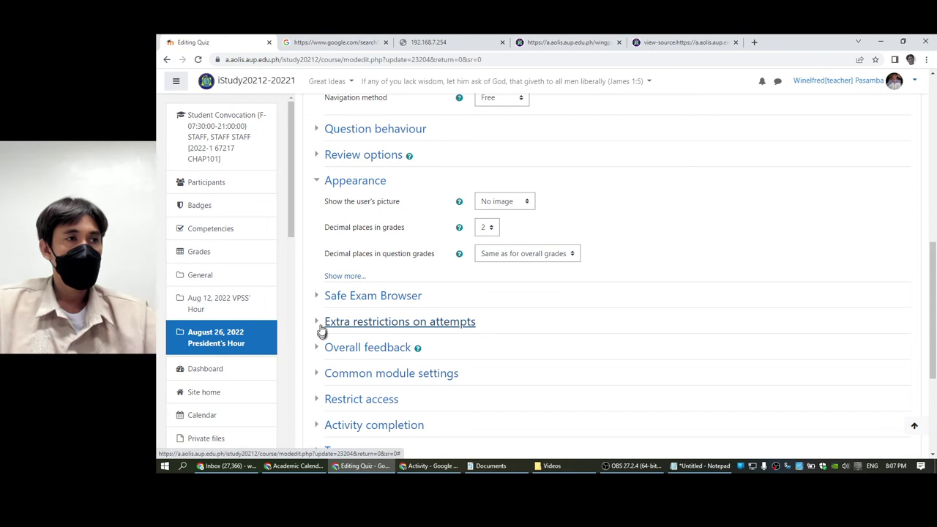
left_click(321, 323)
left_click(320, 324)
left_click(320, 347)
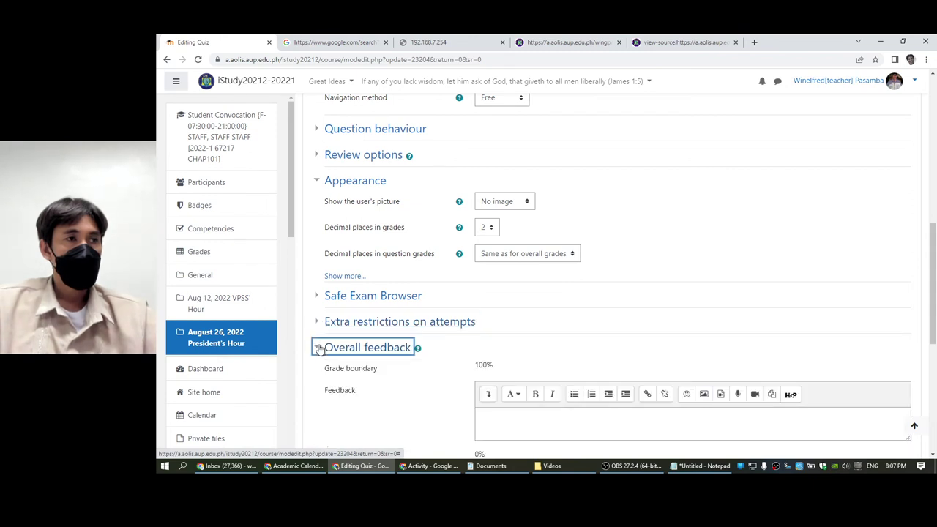
left_click(320, 348)
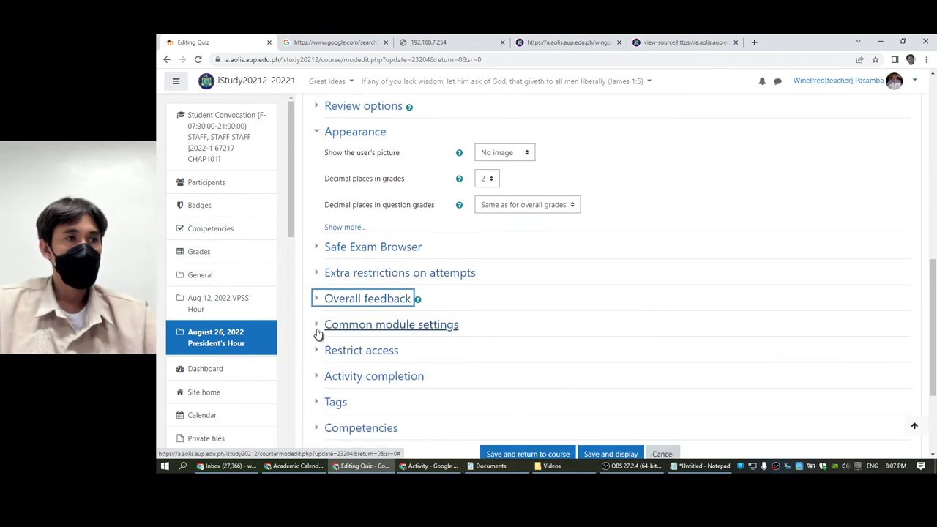
left_click(318, 333)
scroll(318, 333, "down", 2)
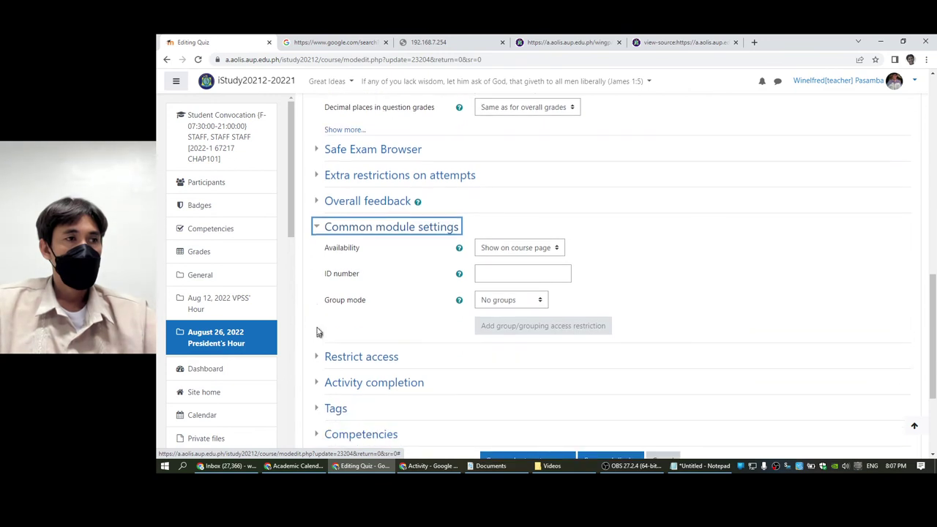
scroll(322, 384, "down", 1)
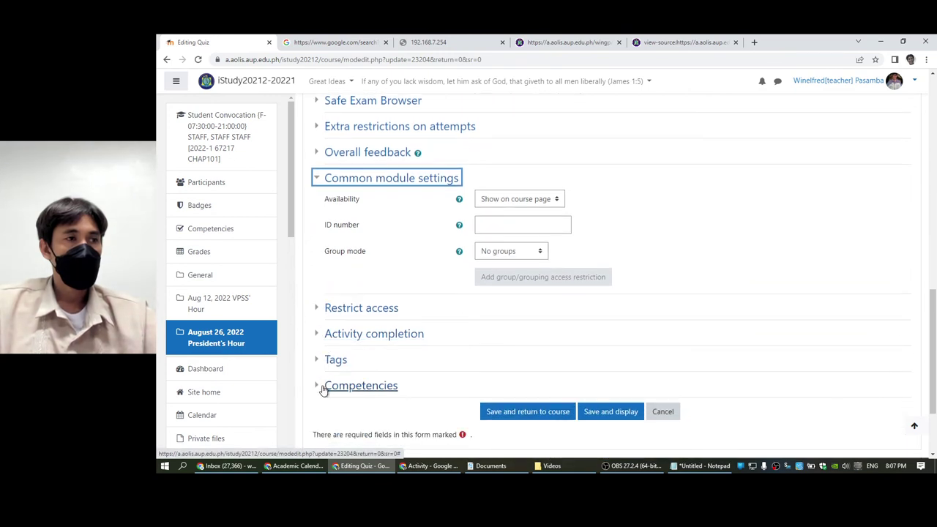
Step: Look over the quiz settings again from General, examining the full Question behaviour options and the Review options
scroll(335, 358, "up", 5)
scroll(349, 306, "up", 5)
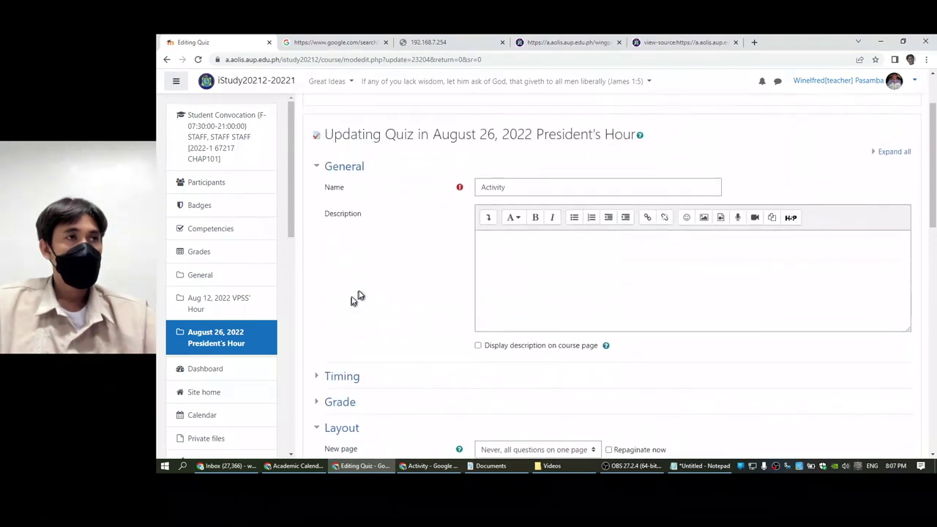
scroll(359, 293, "down", 2)
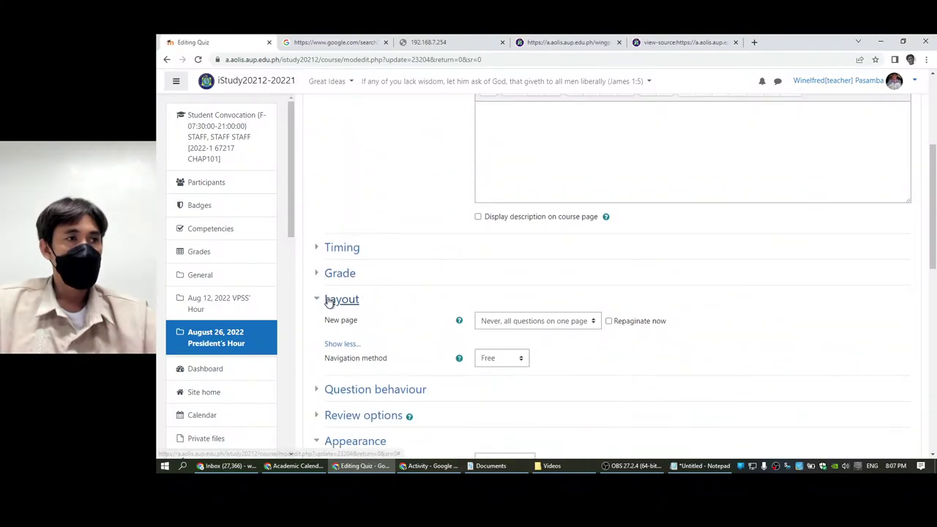
scroll(343, 360, "down", 1)
scroll(343, 360, "down", 1)
left_click(337, 347)
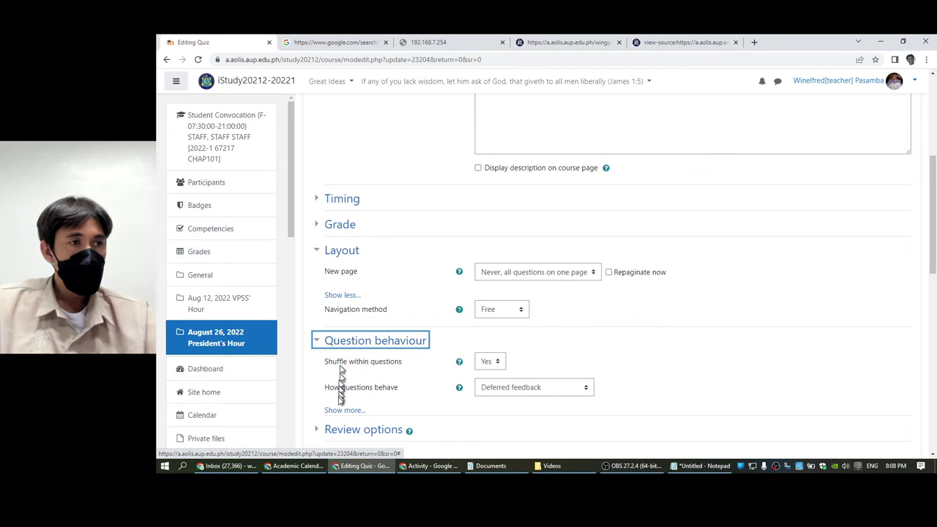
left_click(344, 410)
scroll(348, 388, "down", 2)
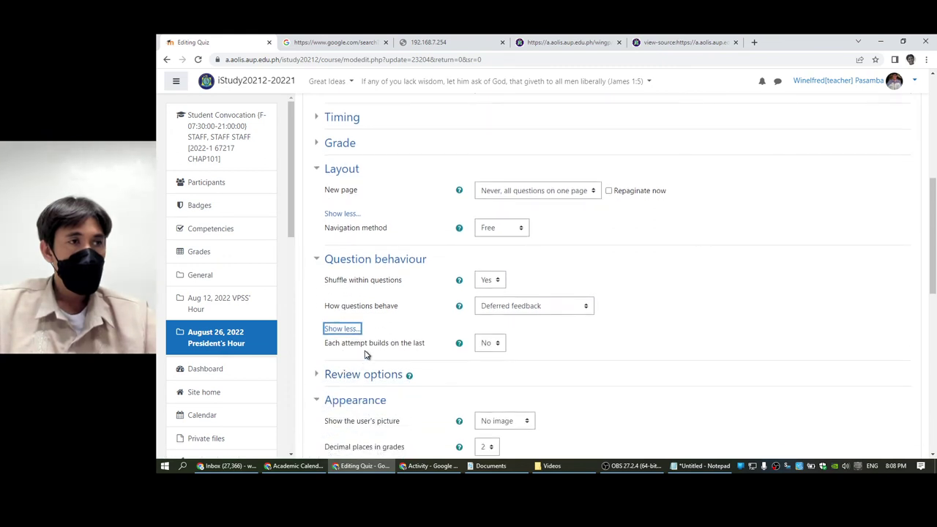
scroll(367, 355, "down", 2)
left_click(357, 327)
scroll(354, 335, "down", 2)
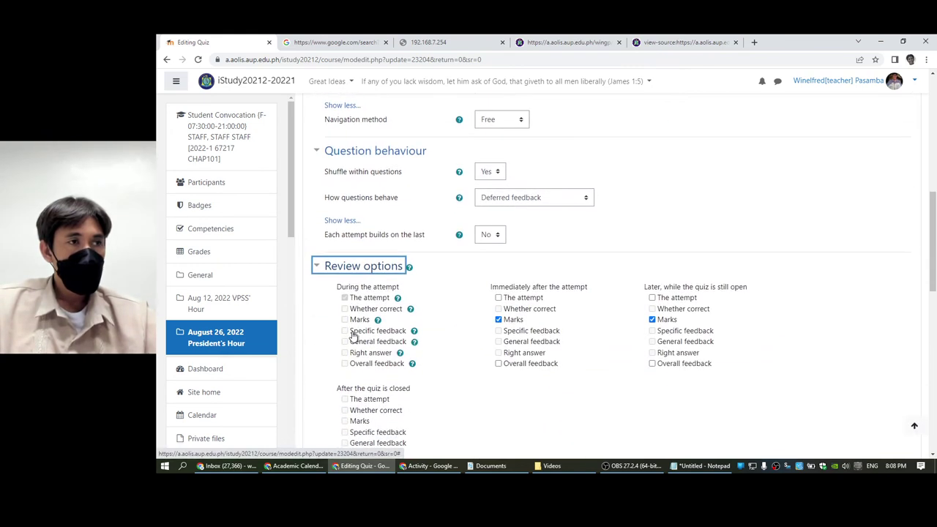
left_click(320, 265)
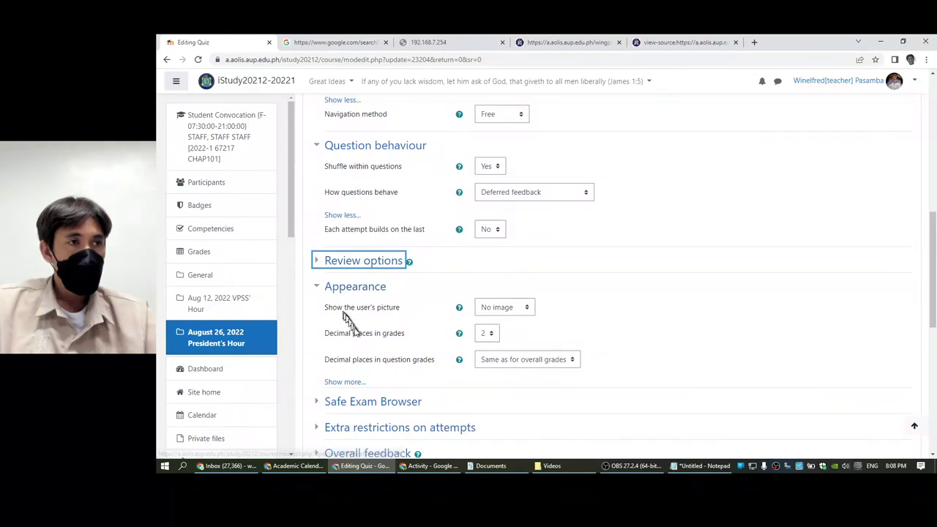
Step: Set Show blocks during quiz attempts to No in the full Appearance settings, then save and display the quiz
left_click(344, 382)
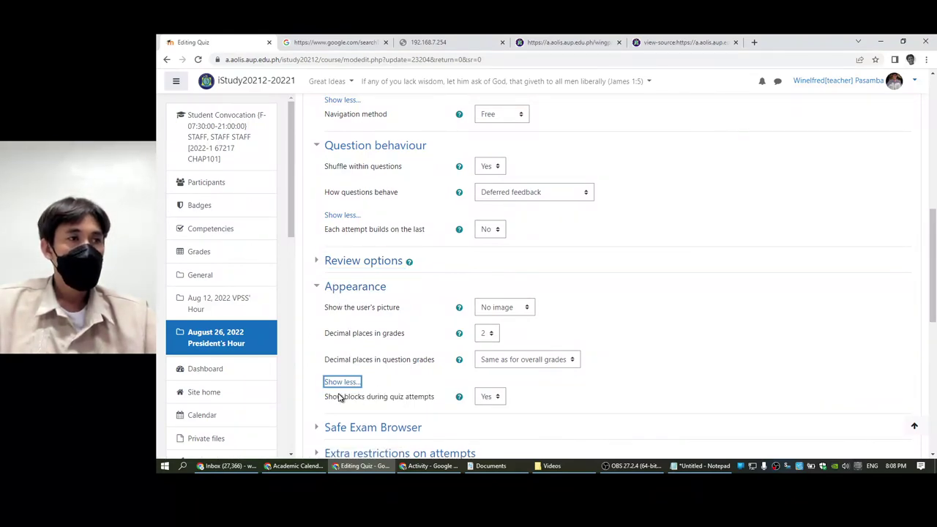
left_click(488, 396)
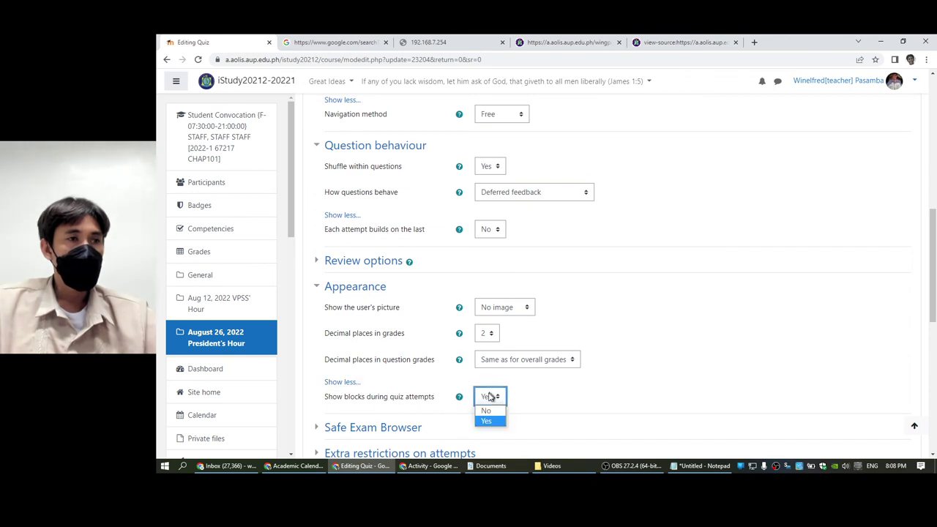
left_click(486, 422)
scroll(558, 385, "down", 5)
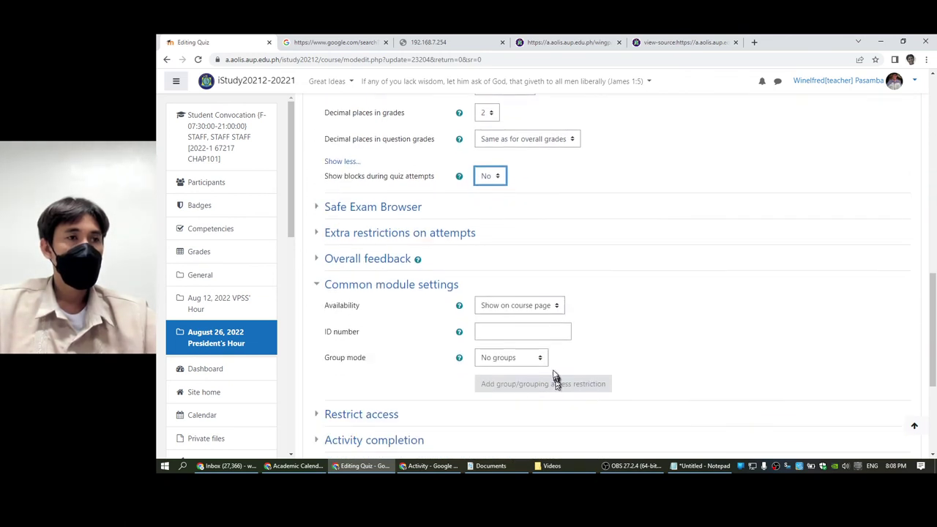
left_click(599, 401)
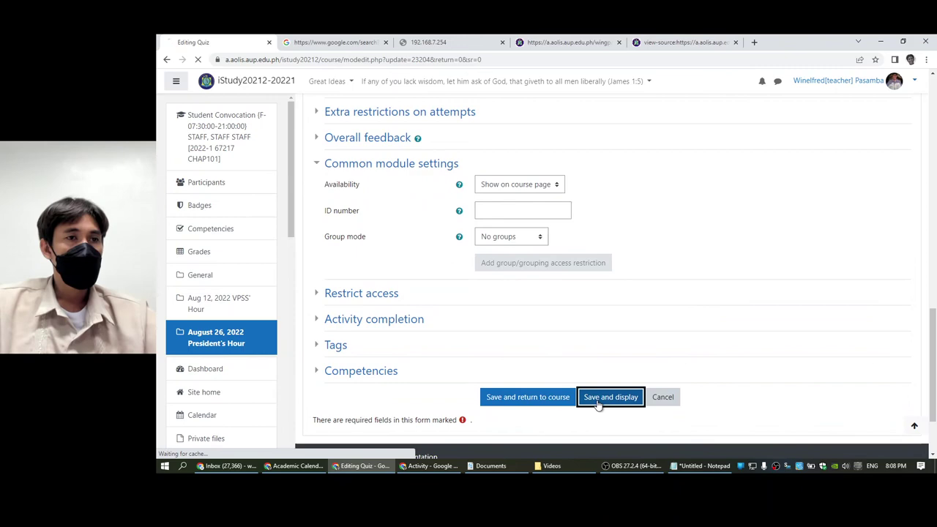
Step: Switch to the student's quiz attempt in the incognito window and reload the page, discarding unsaved changes
key("alt+Tab")
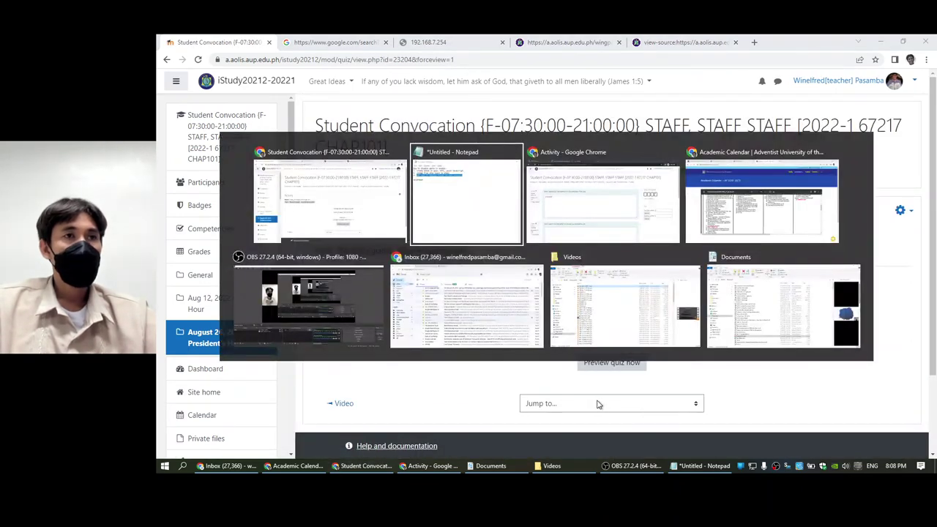
key("alt+Tab")
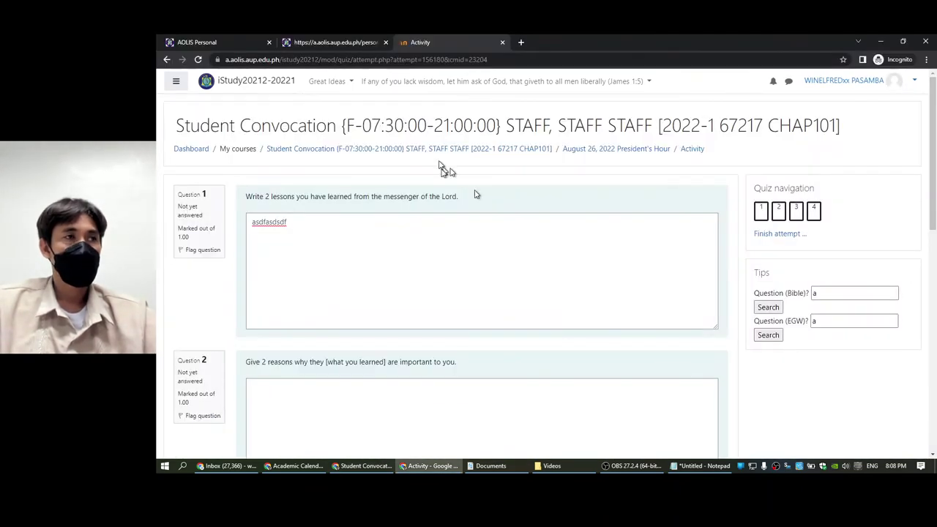
left_click(198, 59)
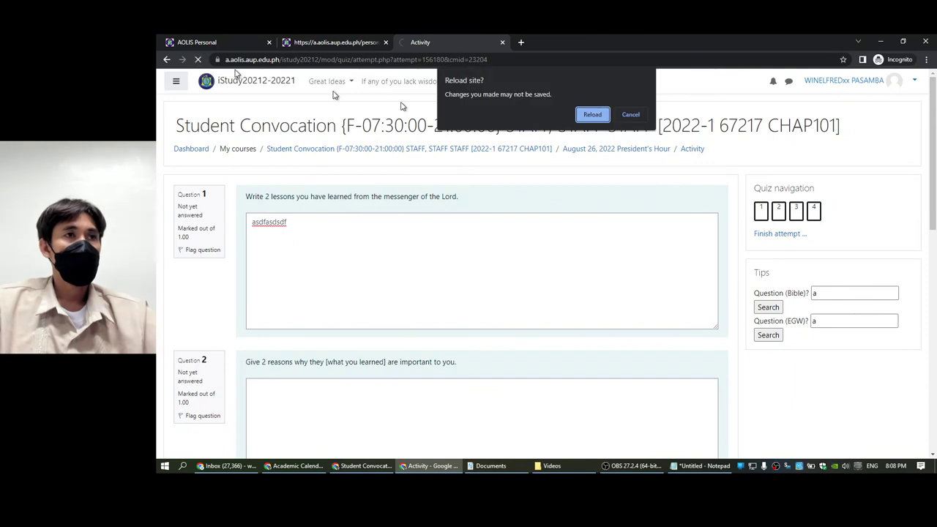
left_click(593, 114)
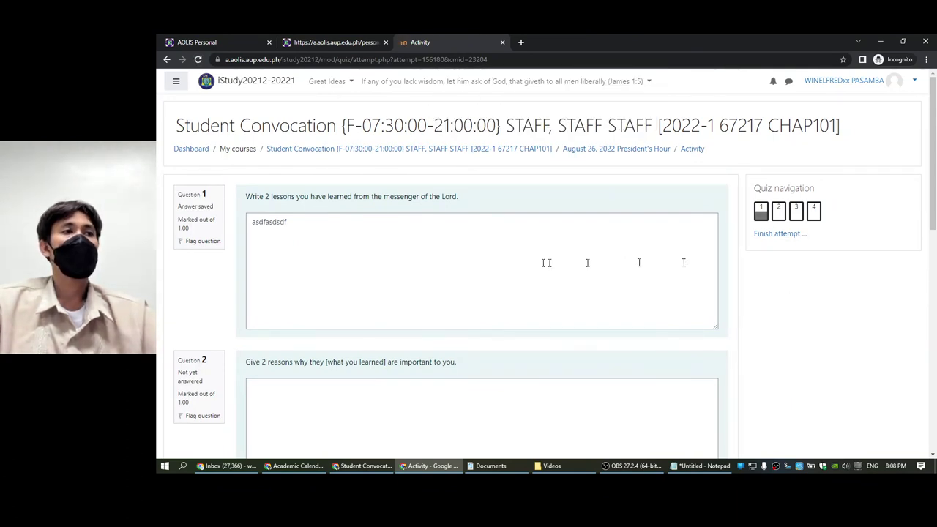
Step: Test pasting in the Question 1 answer by replacing its text with the clipboard text, then copying "afsdfasdf" and pasting it over itself
right_click(306, 246)
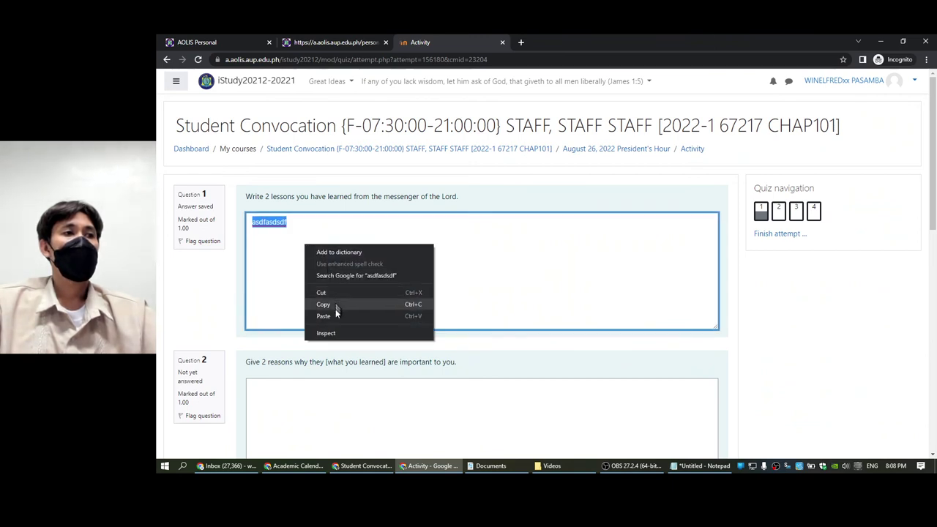
left_click(336, 314)
right_click(324, 261)
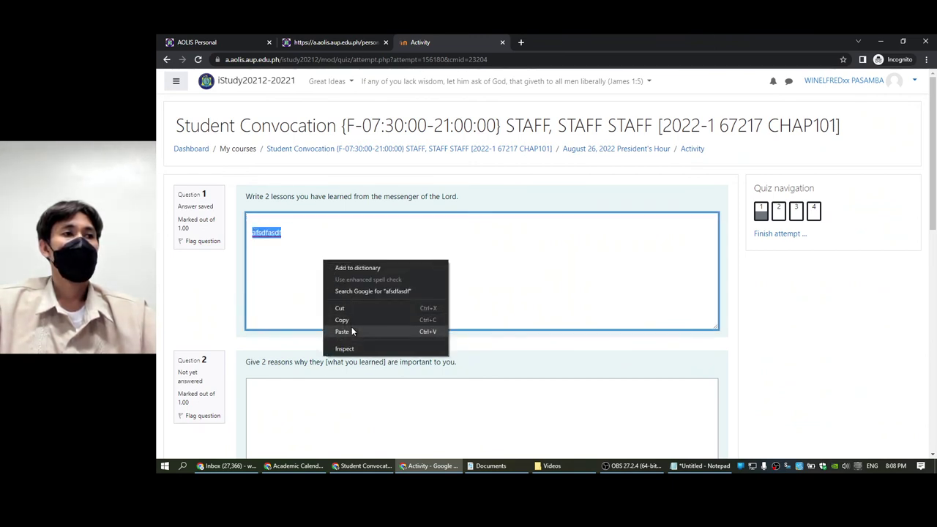
left_click(351, 329)
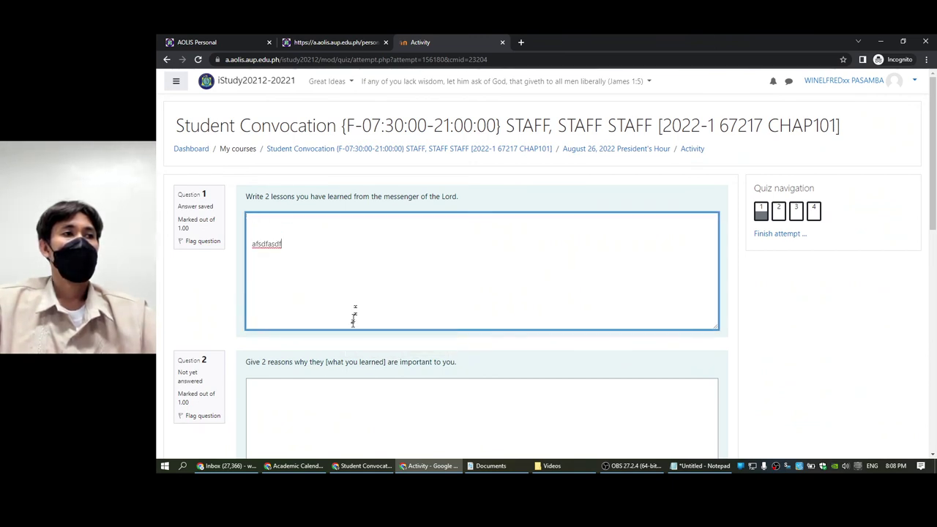
right_click(264, 248)
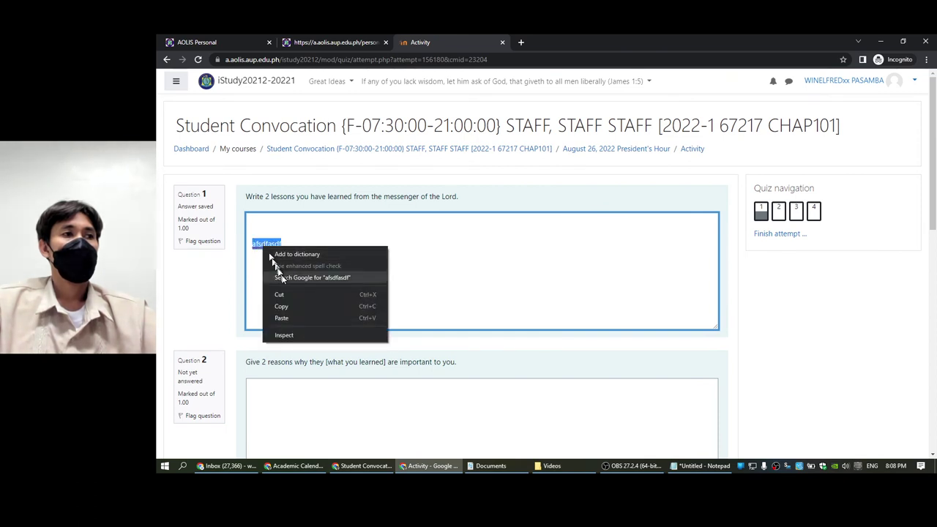
left_click(296, 303)
right_click(300, 242)
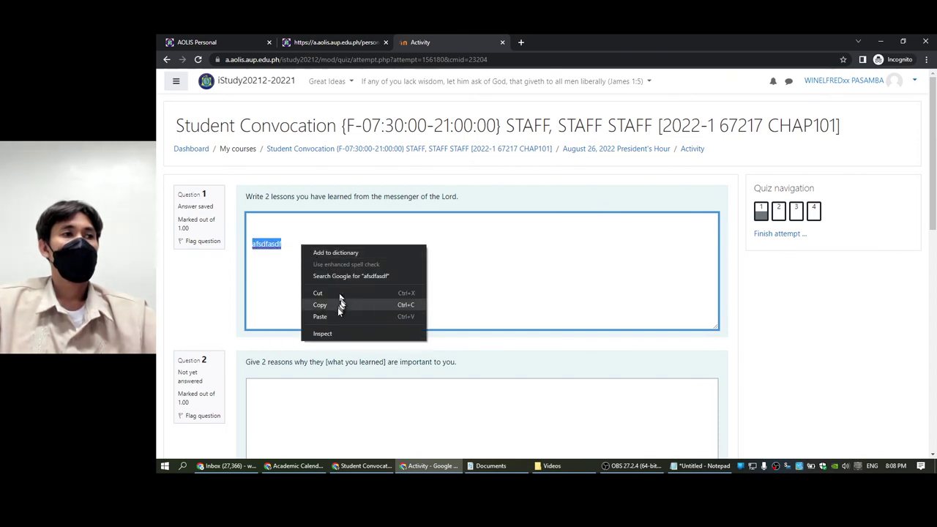
left_click(339, 315)
key("ctrl+a")
right_click(333, 264)
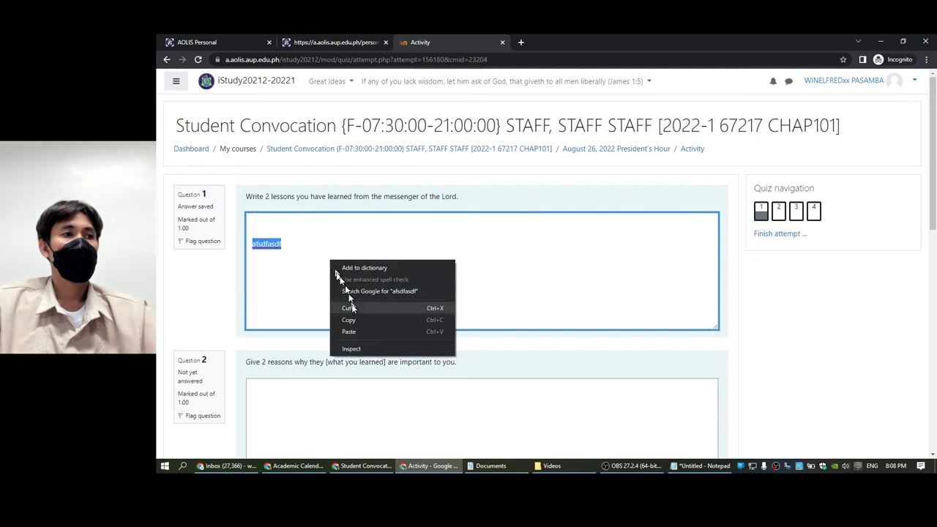
left_click(360, 328)
Step: Copy "ave learned from the m" from the Question 1 prompt, paste it over the answer text, and paste it again as plain text
left_click_drag(314, 196, 392, 196)
right_click(381, 198)
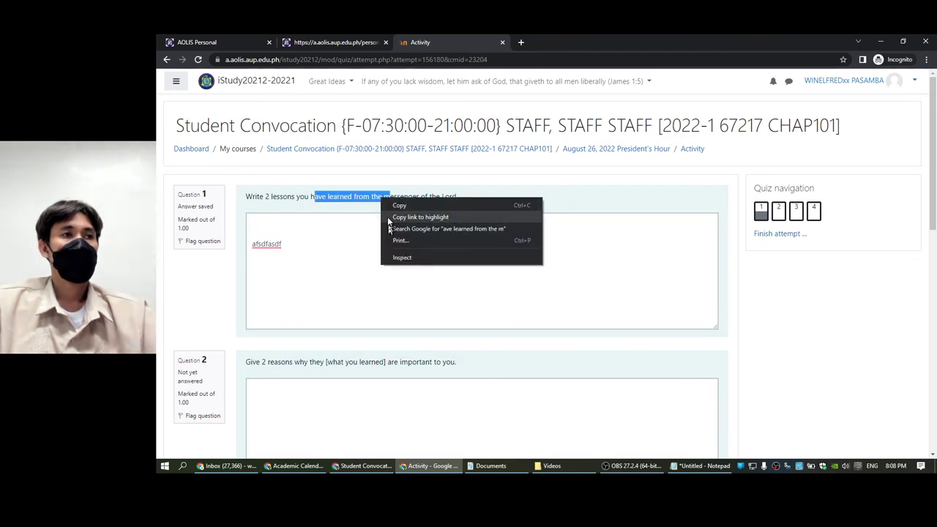
left_click(388, 207)
left_click(335, 246)
key("ctrl+a")
right_click(335, 249)
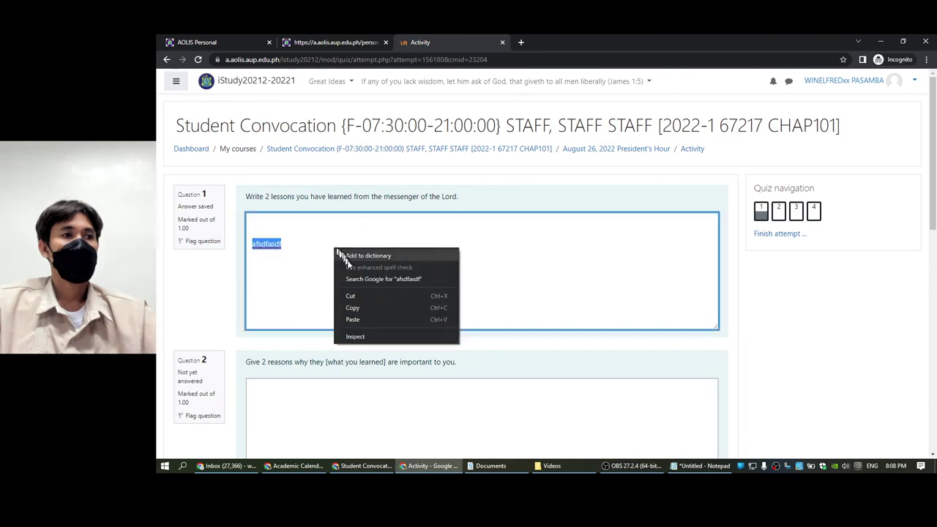
left_click(371, 316)
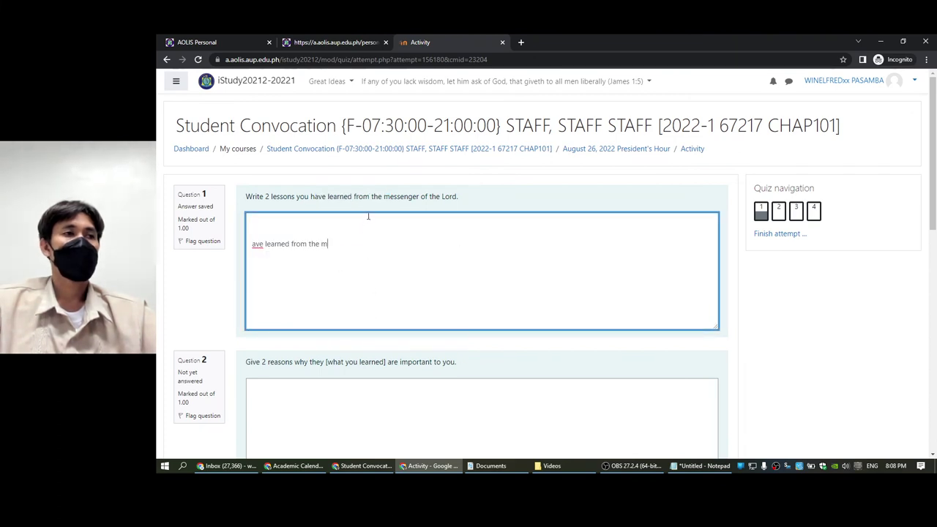
right_click(375, 266)
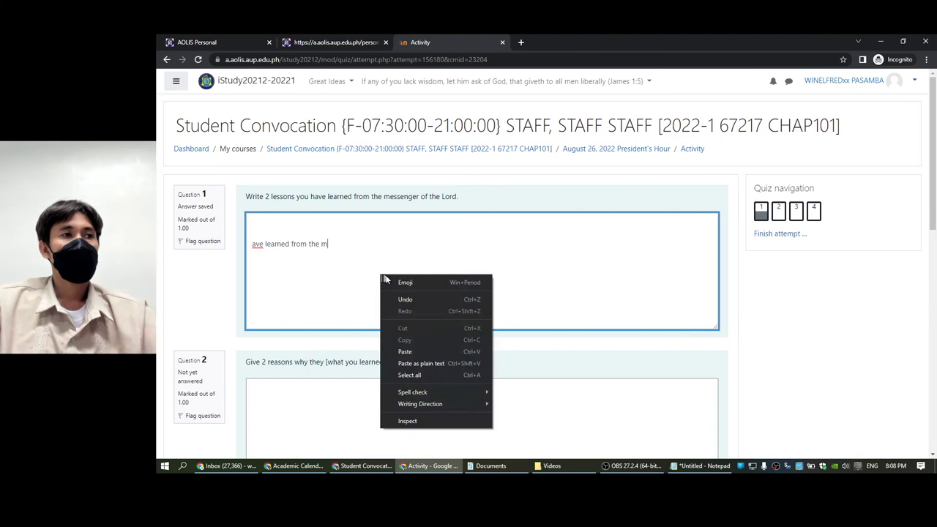
left_click(418, 362)
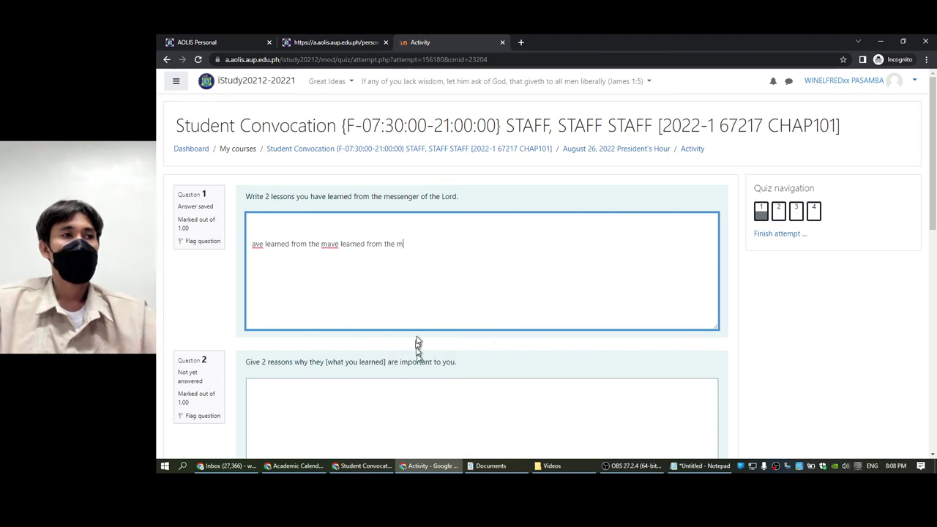
Step: In the teacher's browser window, set Show blocks during quiz attempts to Yes in the full Appearance settings, and save and display the quiz
key("alt+Tab")
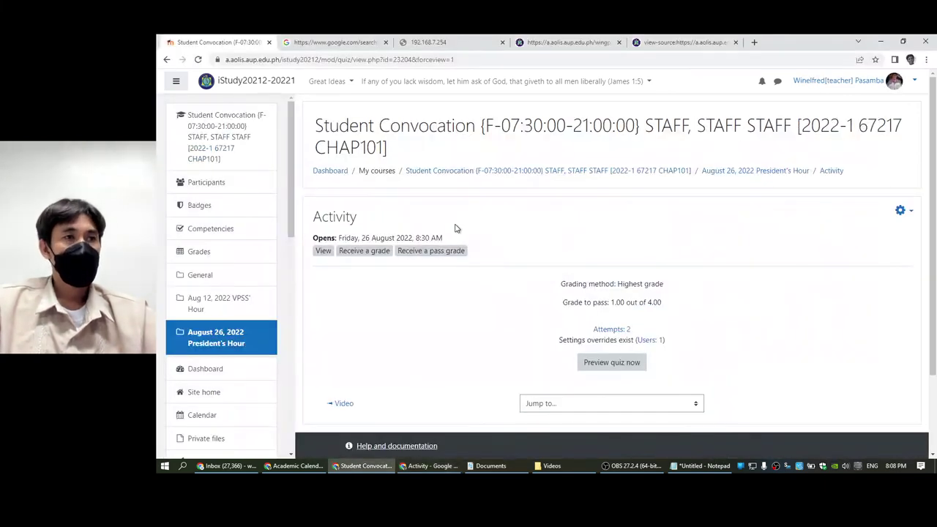
left_click(902, 211)
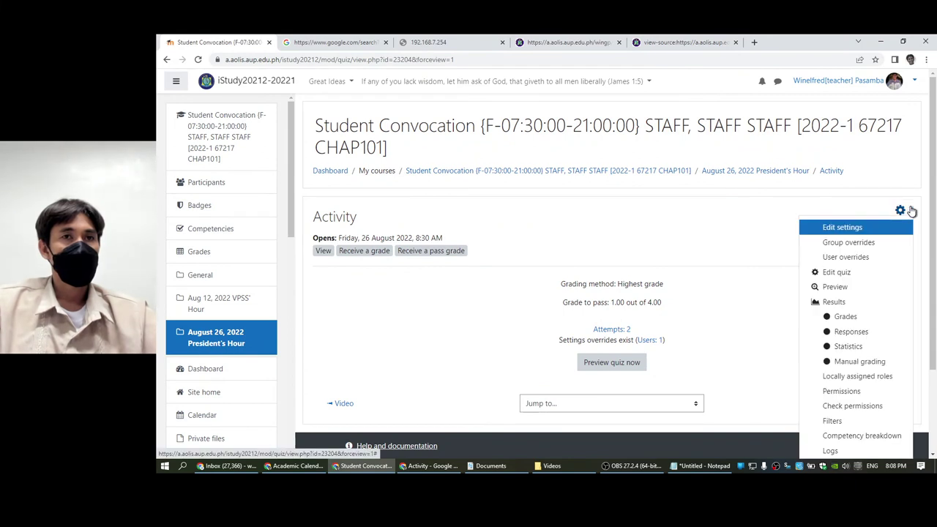
left_click(861, 229)
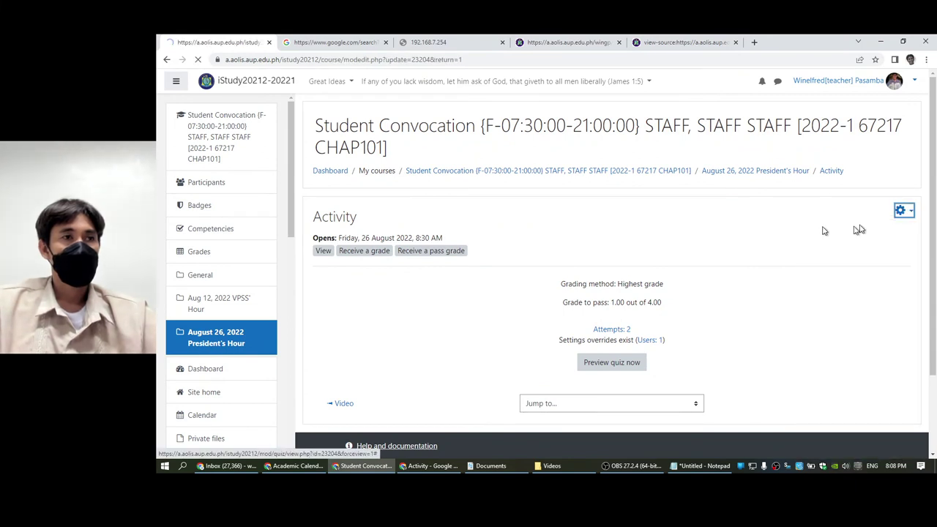
scroll(427, 253, "down", 6)
scroll(418, 259, "down", 1)
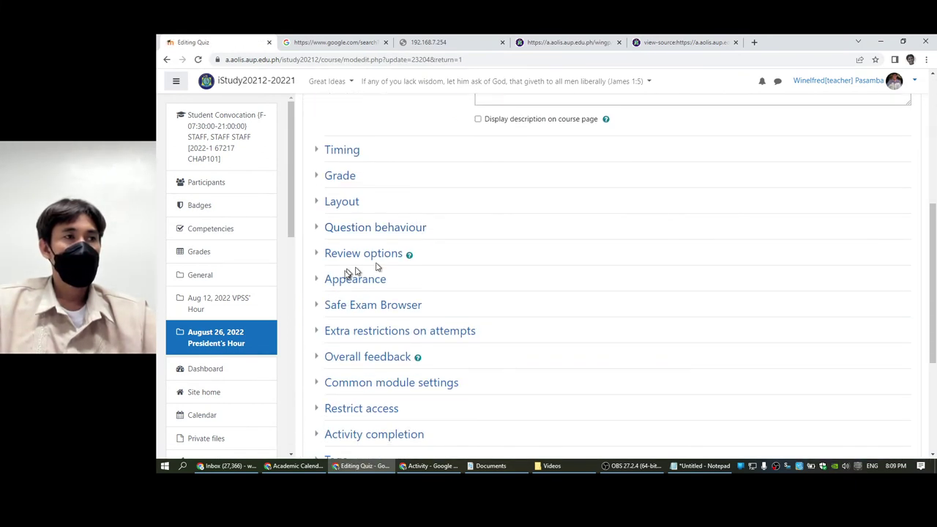
left_click(356, 279)
left_click(358, 376)
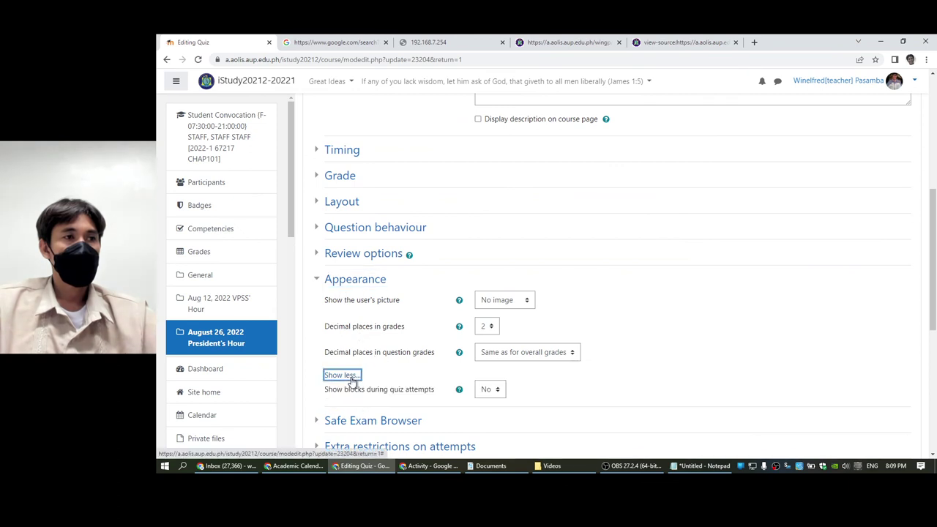
left_click(491, 391)
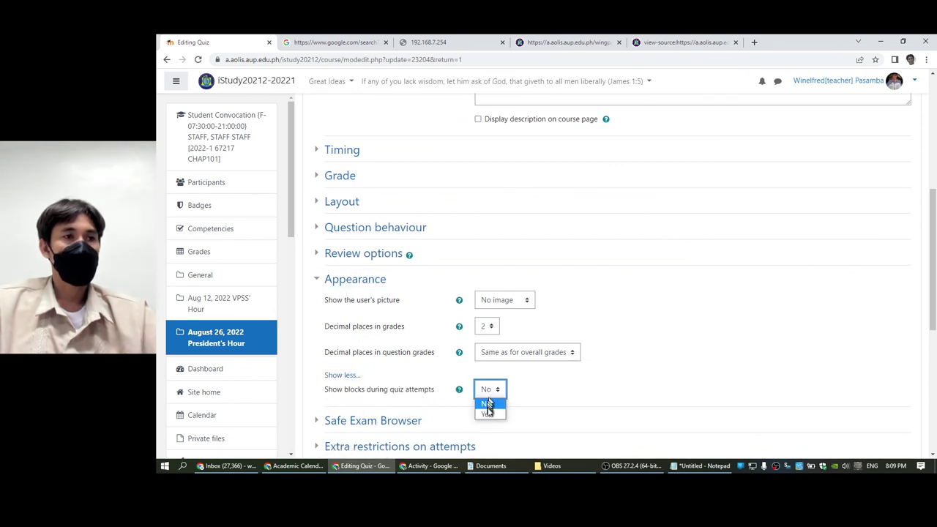
left_click(489, 413)
scroll(637, 315, "down", 2)
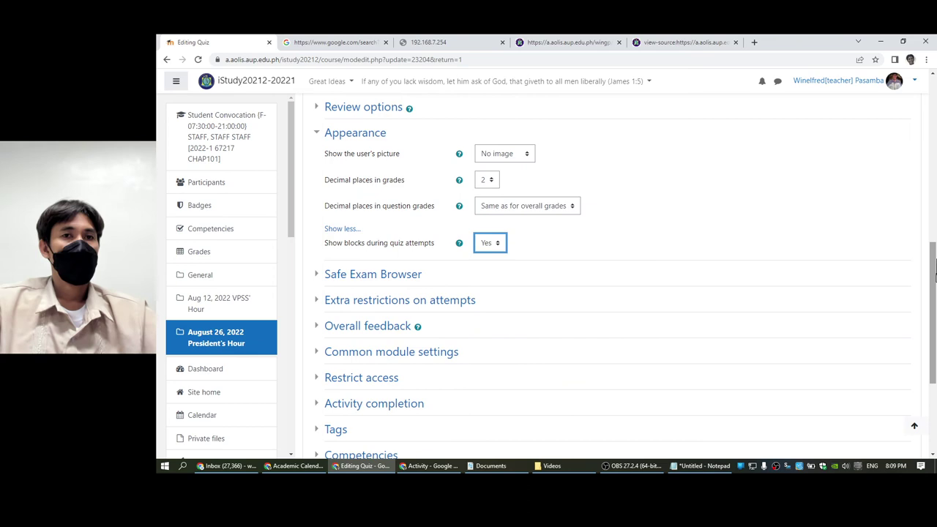
scroll(935, 269, "down", 3)
left_click(615, 300)
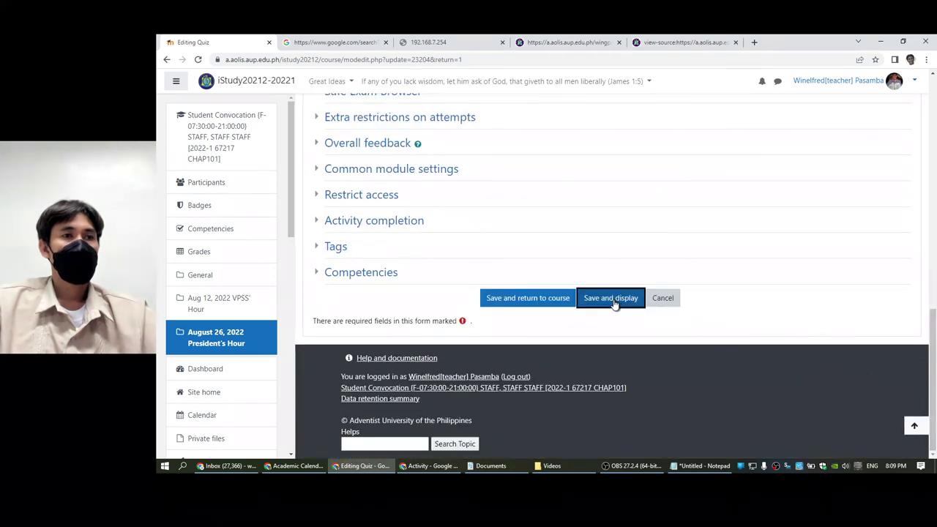
Step: Return to the student's quiz attempt in the incognito window and reload it, discarding the unsaved answer changes
key("alt+Tab")
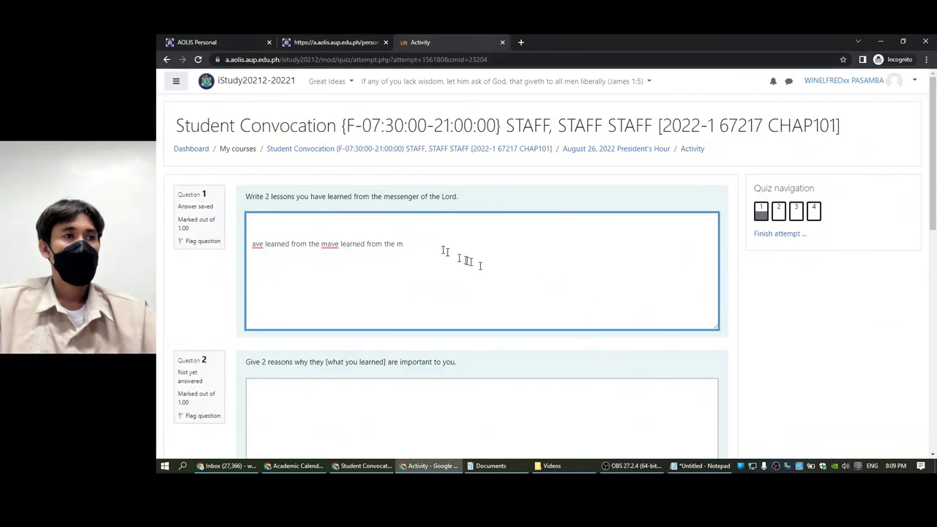
left_click(199, 60)
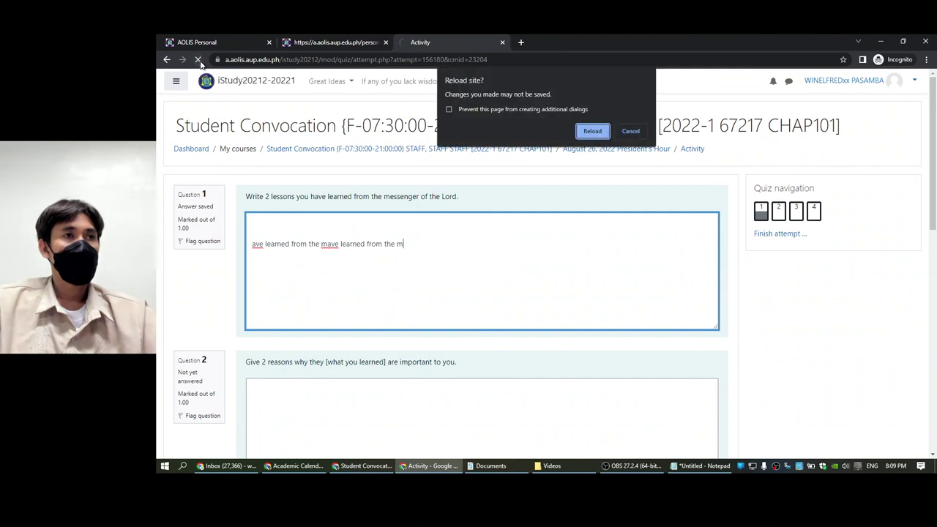
left_click(594, 131)
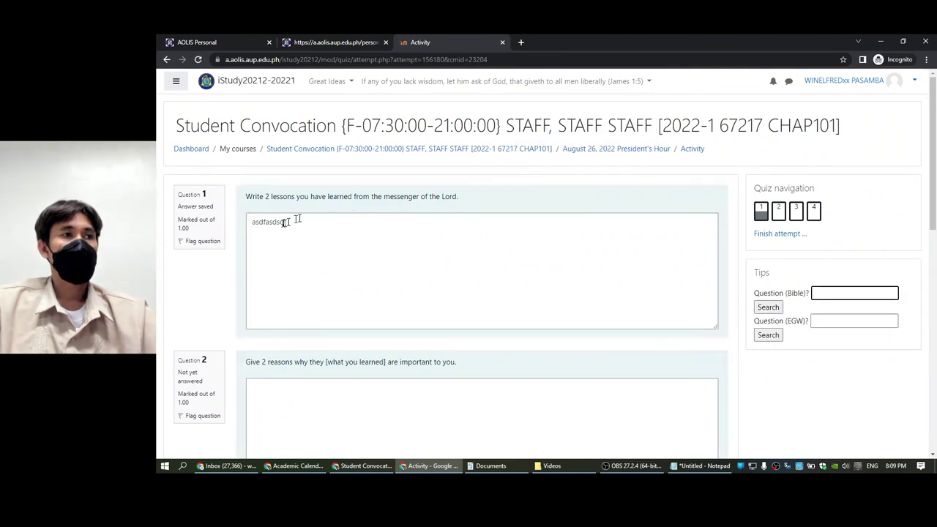
Step: Test pasting with blocks shown by copying "asdfasdsdf" in the Question 1 answer and pasting it over itself
right_click(304, 234)
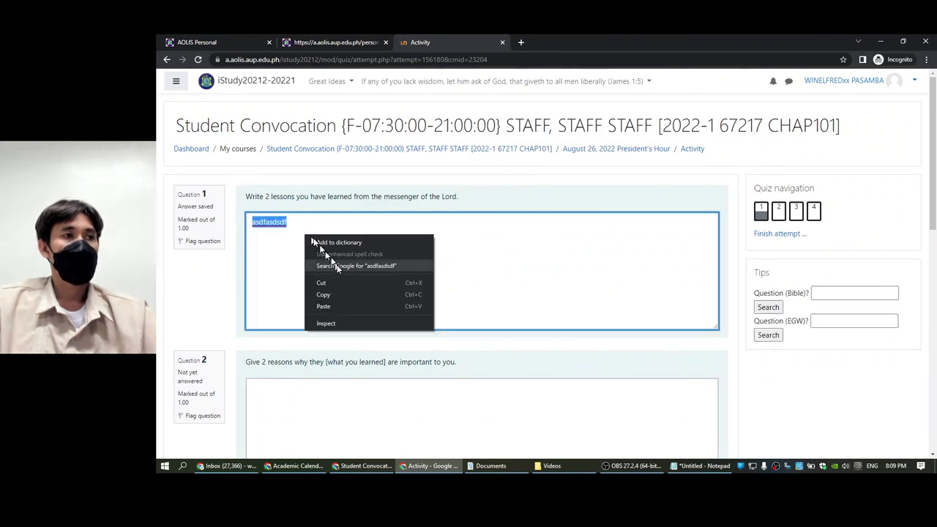
left_click(349, 301)
right_click(353, 285)
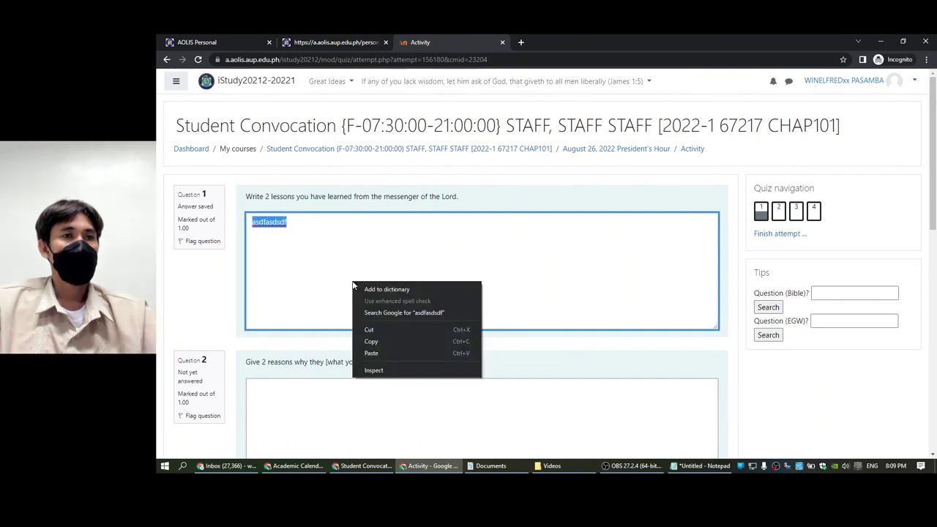
left_click(393, 352)
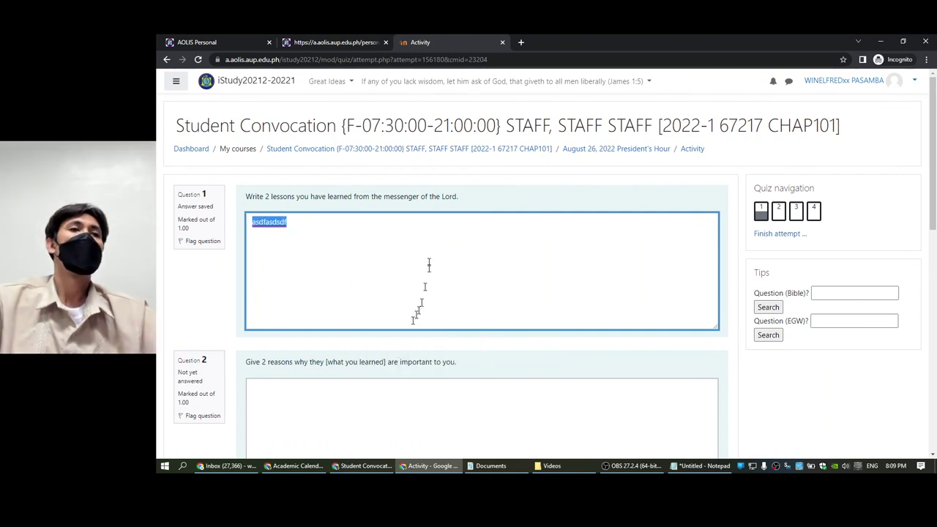
Step: Switch to the Notepad notes and highlight the first instruction, "create block in quiz, HTML, paste javascript"
key("alt+Tab")
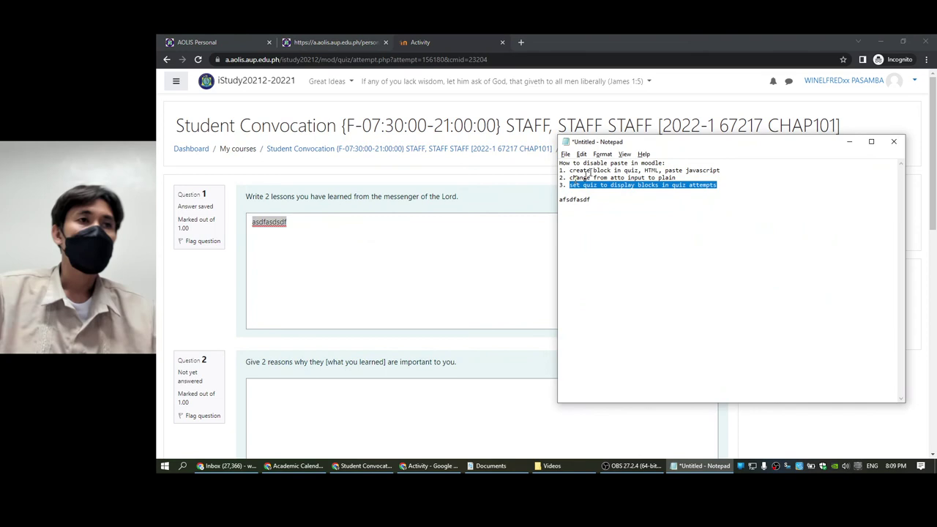
mouse_move(569, 170)
left_mouse_down()
mouse_move(690, 177)
mouse_move(569, 170)
left_mouse_up()
left_click(721, 170)
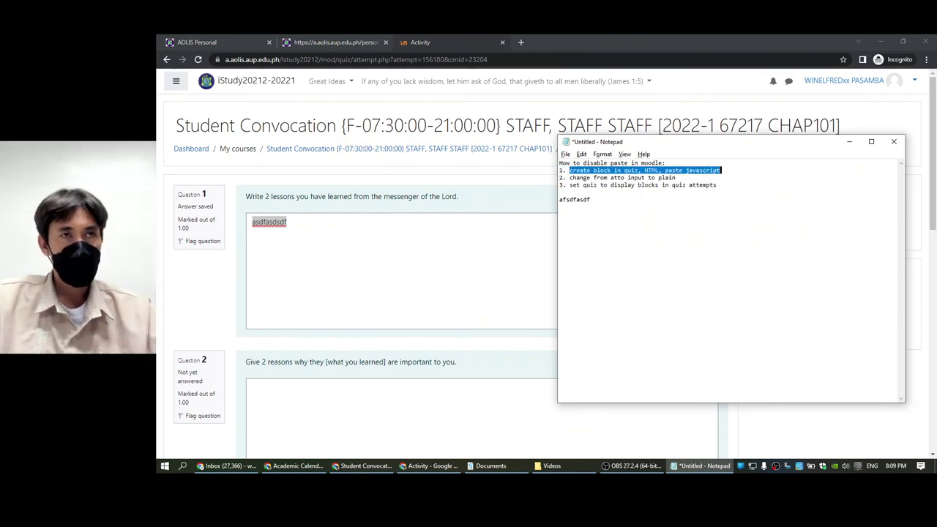